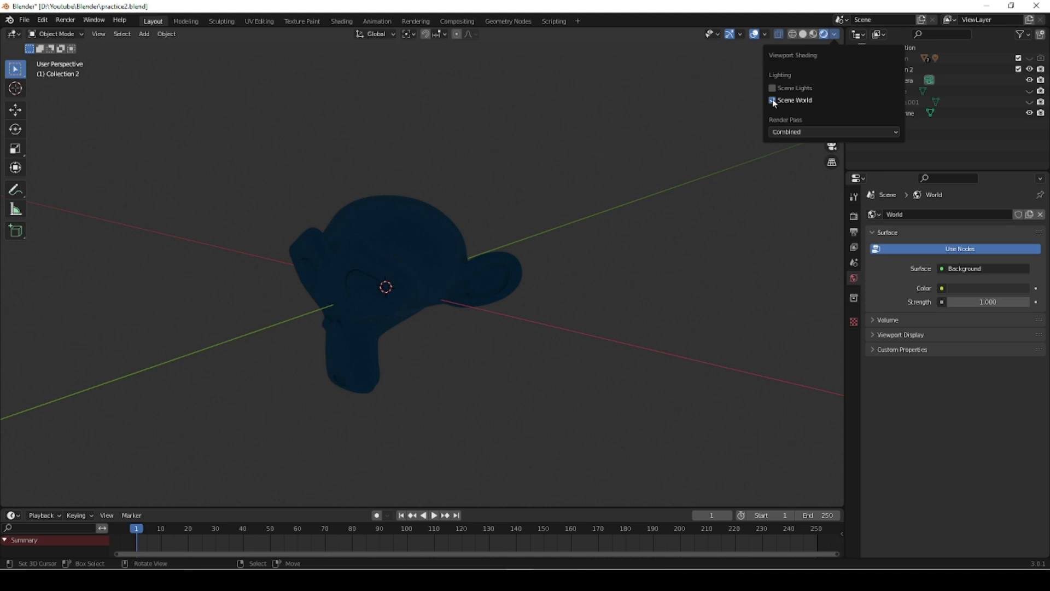
Turn Scene World off and back on, and enable Scene Lights in the rendered viewport's shading options
click(772, 100)
click(773, 100)
click(772, 88)
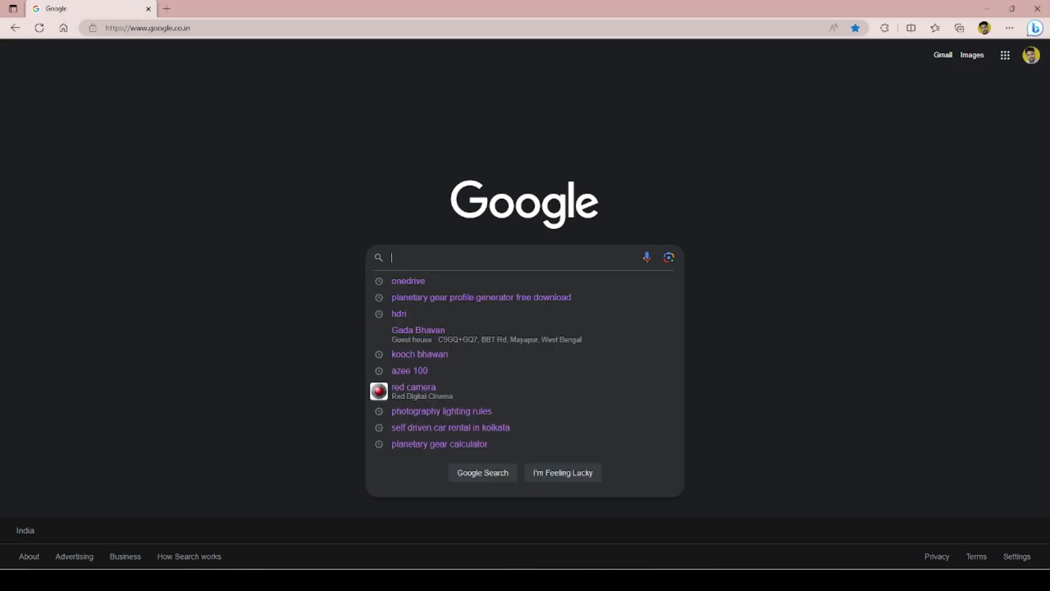
Search Google for "hdri" in the web browser and open Poly Haven's HDRIs page
text(hdri)
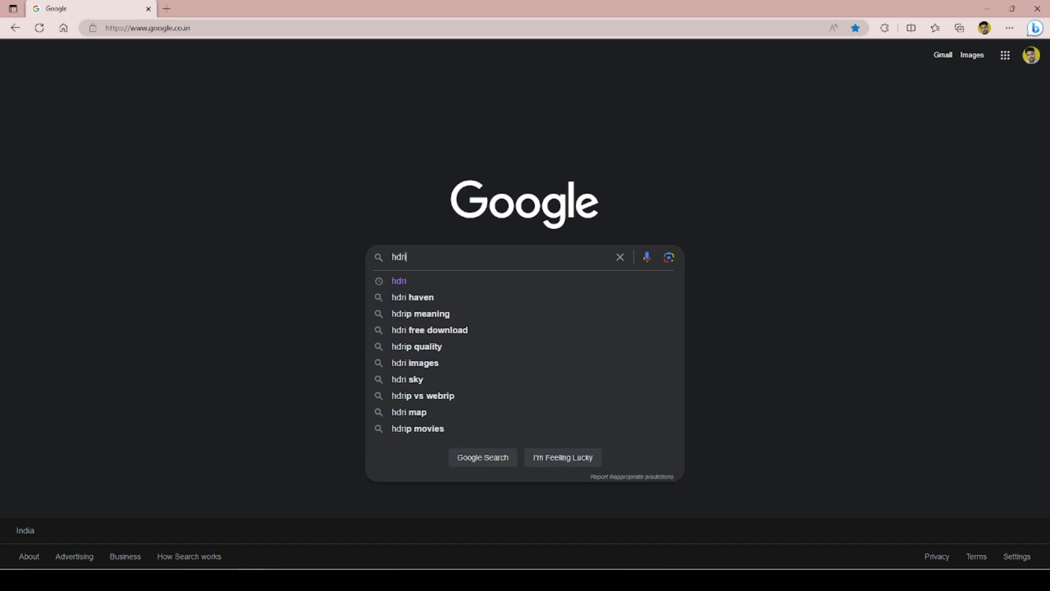
key(Return)
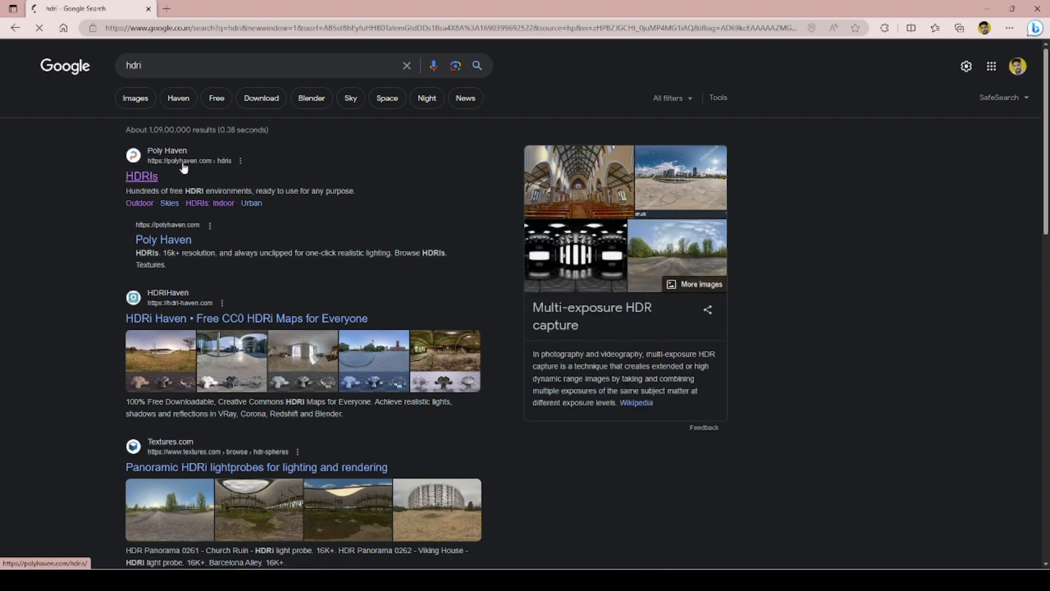
click(149, 183)
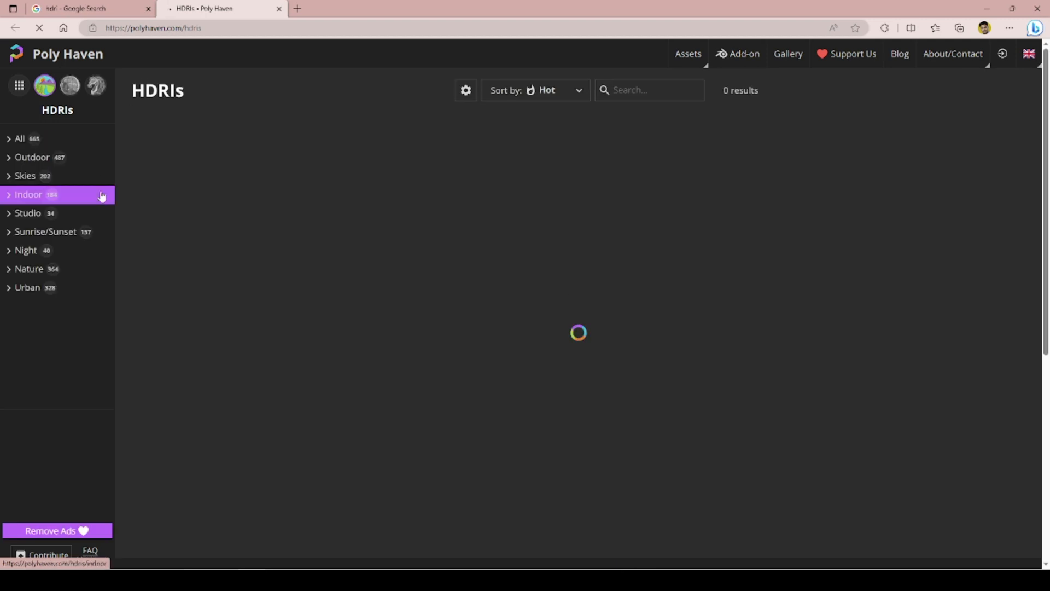
click(101, 195)
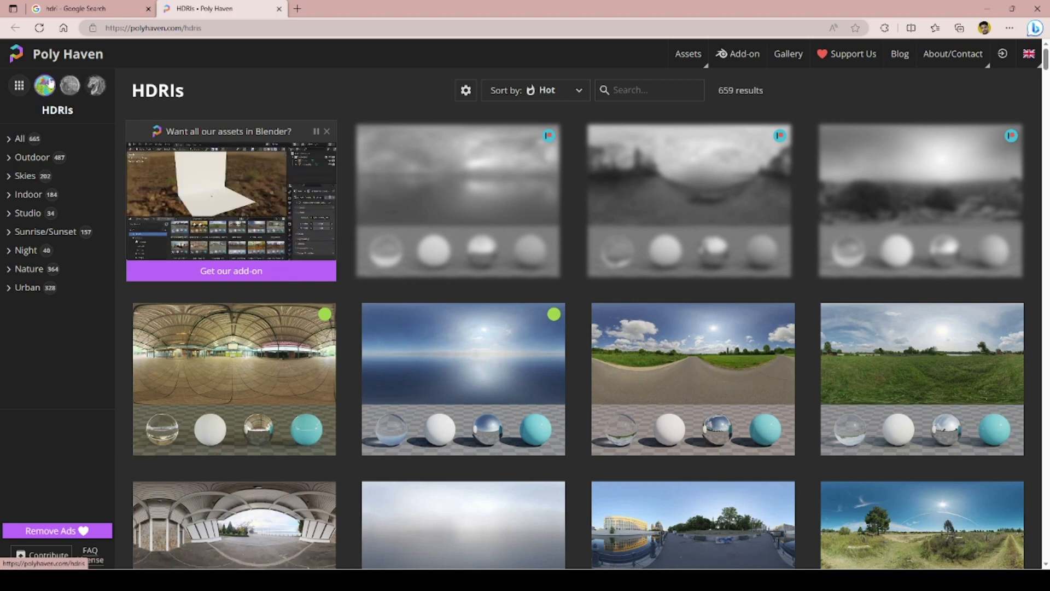
Browse Poly Haven's texture library to see the kinds of surface materials it offers
click(70, 85)
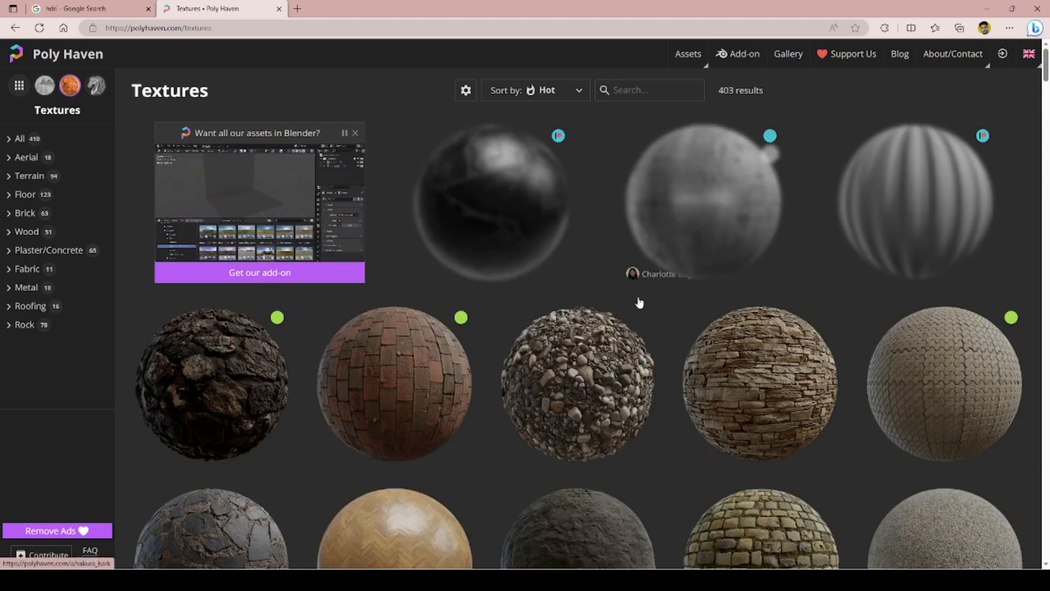
scroll(519, 377, down, 10)
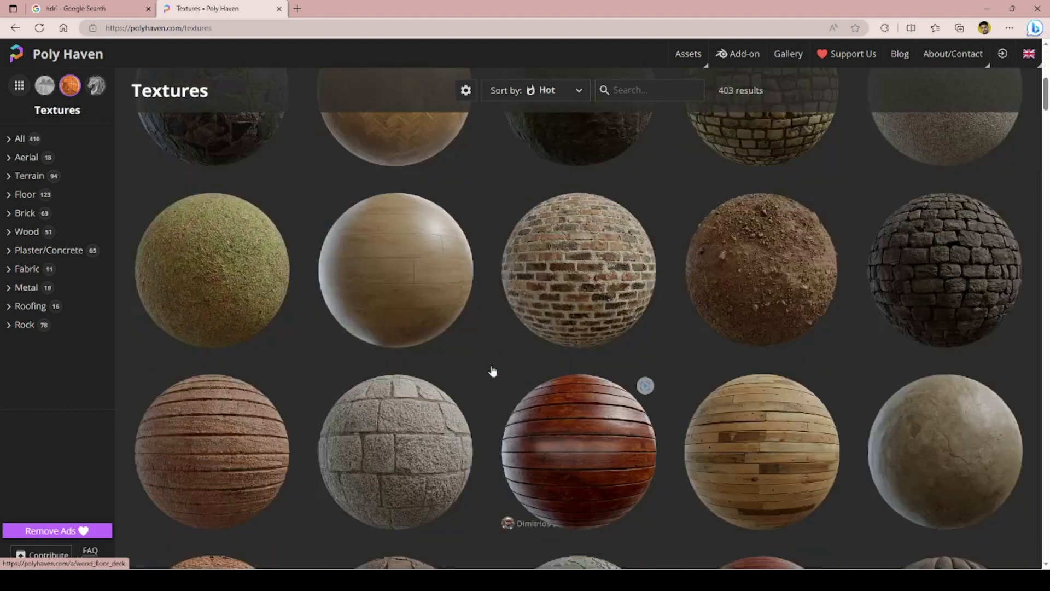
scroll(519, 368, down, 15)
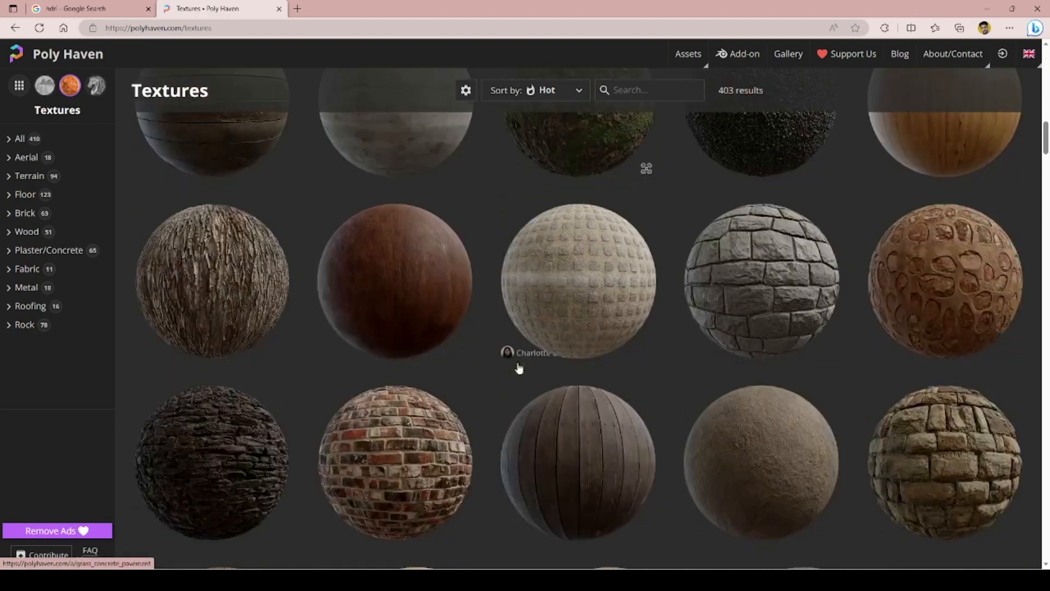
scroll(518, 368, down, 10)
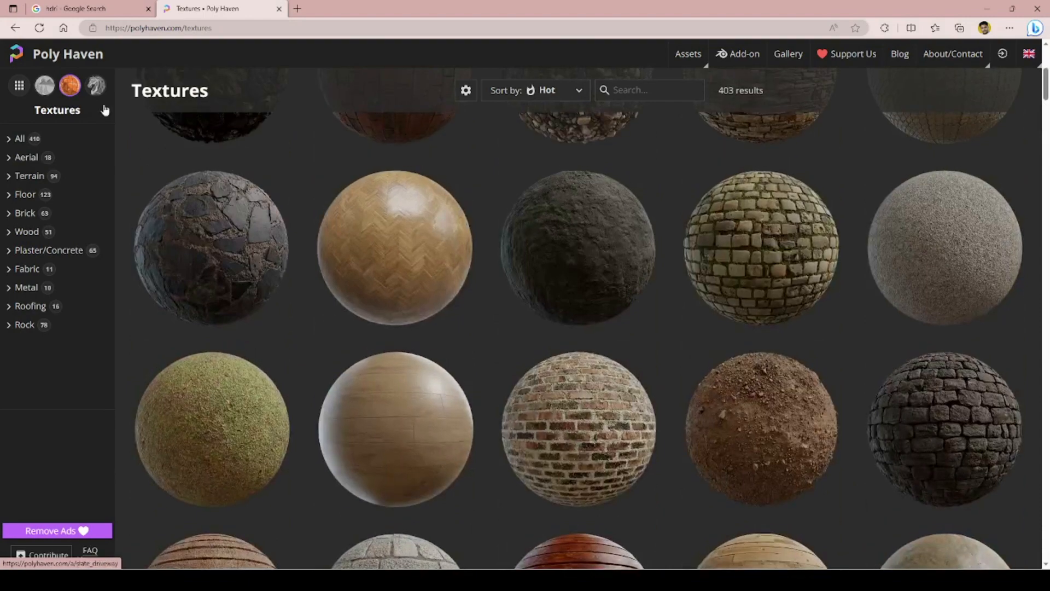
Browse Poly Haven's model library to see the kinds of 3D assets it offers
click(96, 89)
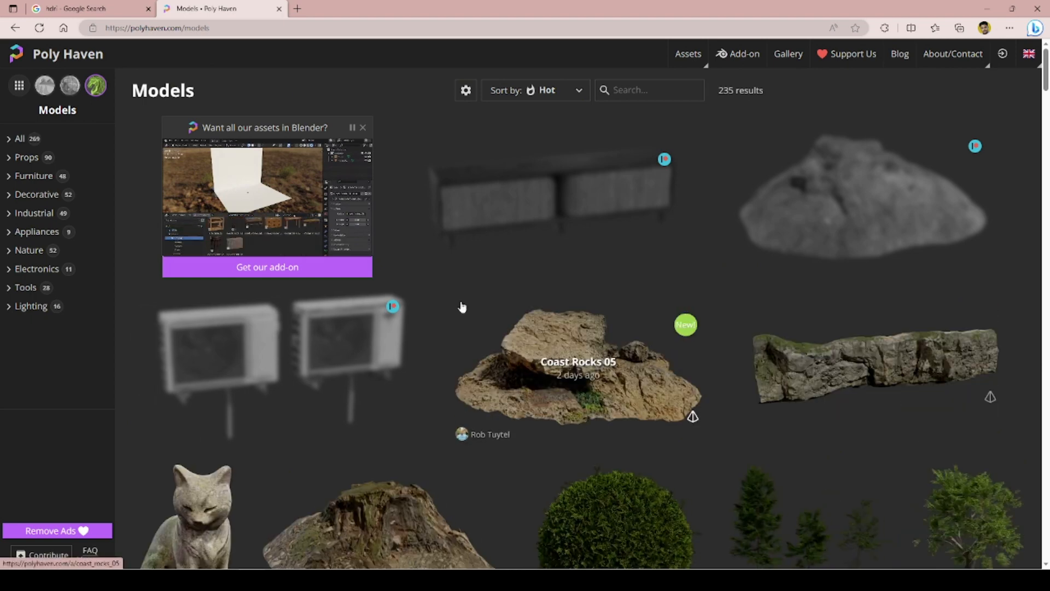
scroll(462, 308, down, 2)
scroll(462, 308, down, 10)
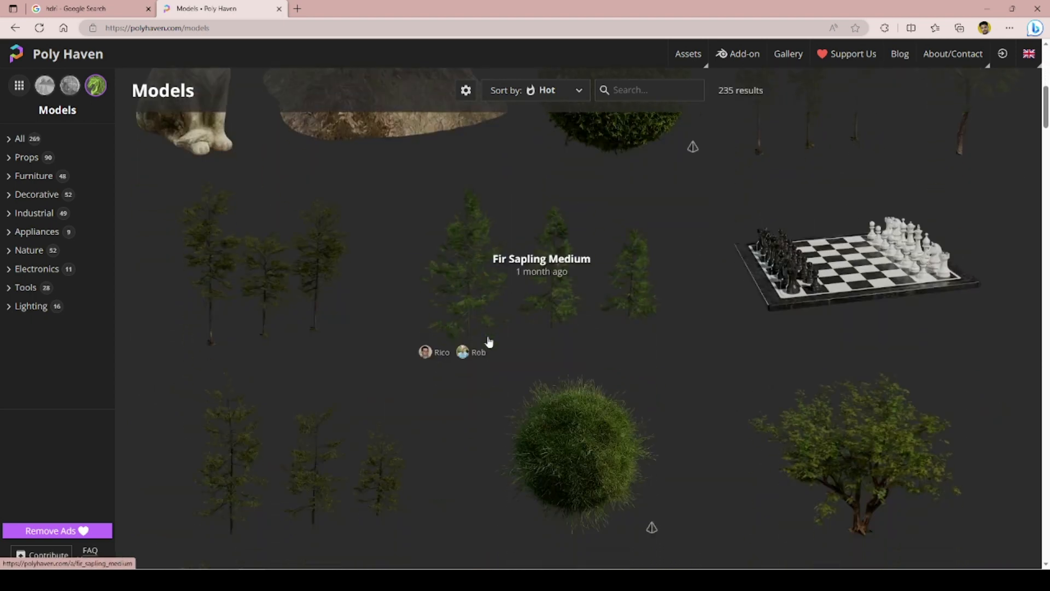
scroll(489, 342, down, 8)
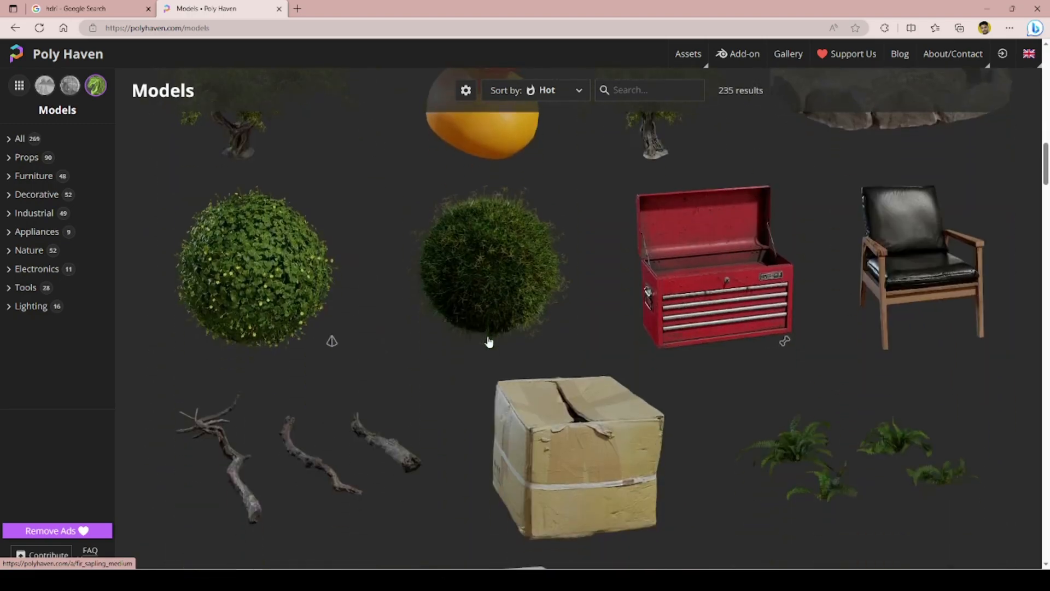
scroll(489, 342, down, 5)
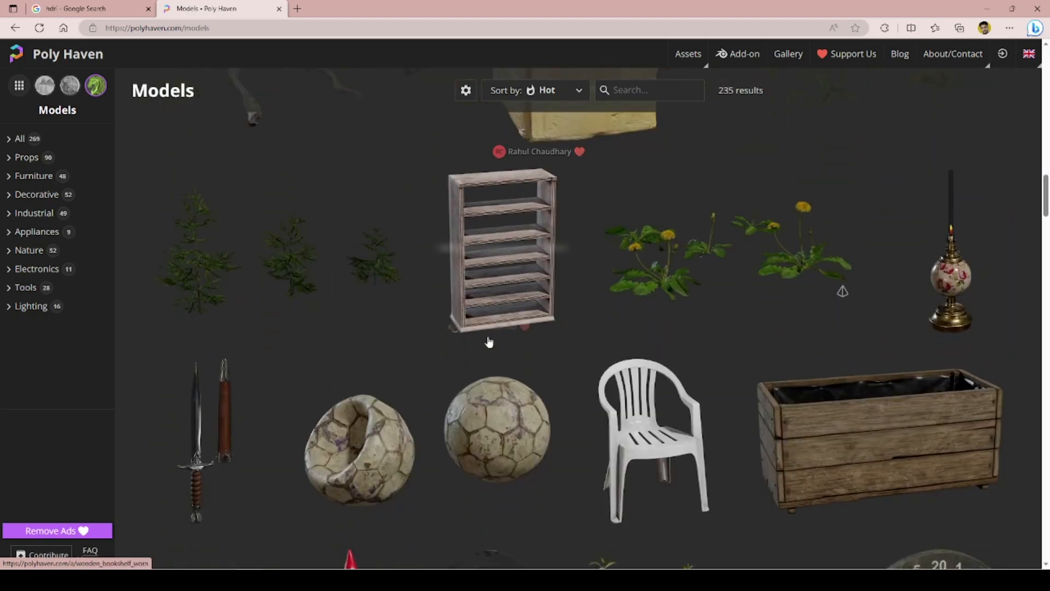
scroll(489, 342, up, 12)
scroll(489, 342, up, 10)
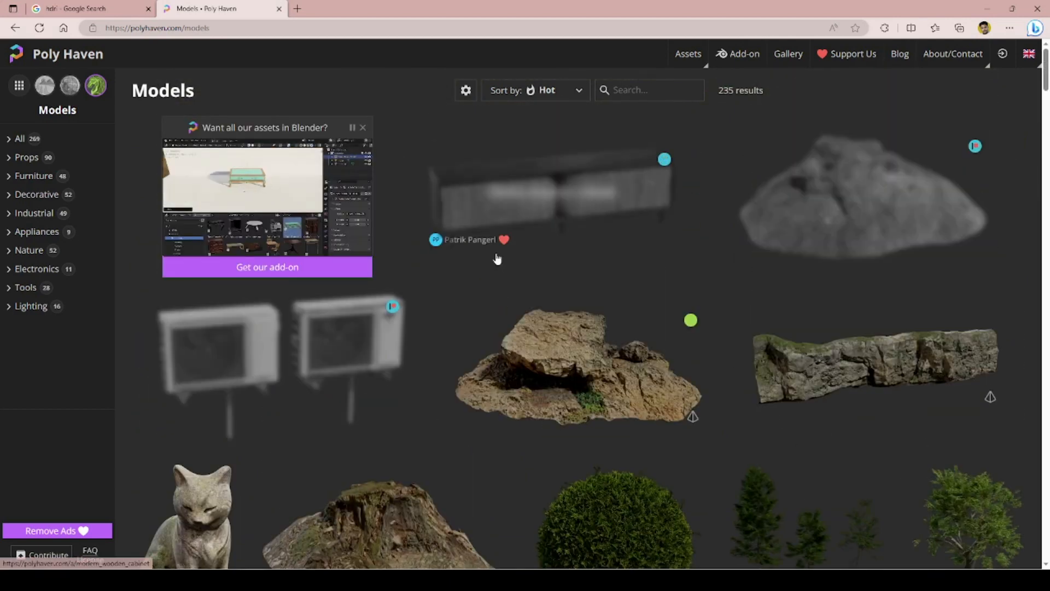
Return to Poly Haven's HDRI library, scan its environments, and check the Blender monkey scene before resuming in the browser
click(44, 86)
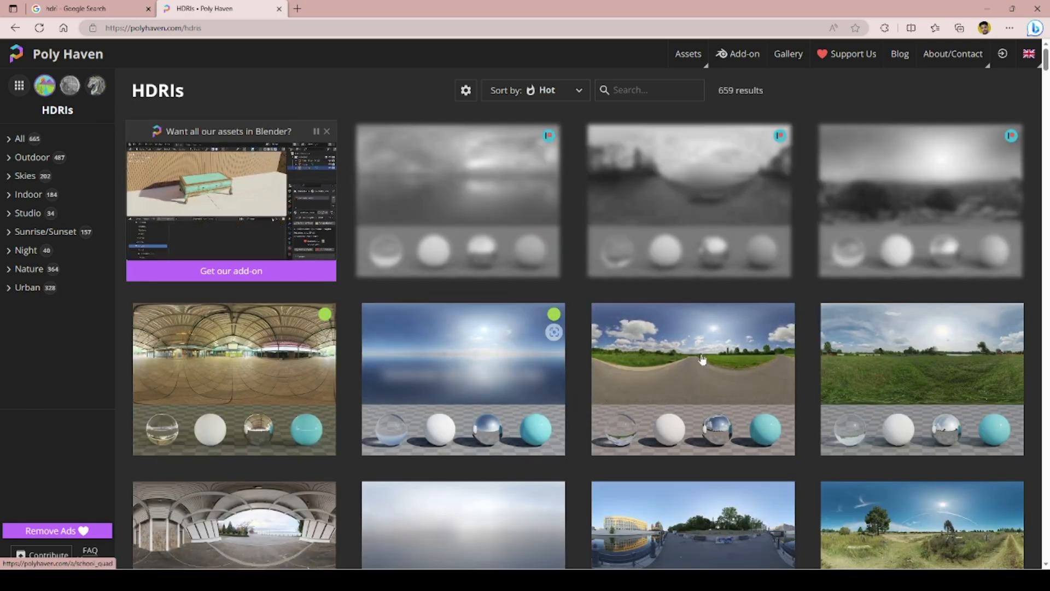
scroll(643, 344, down, 12)
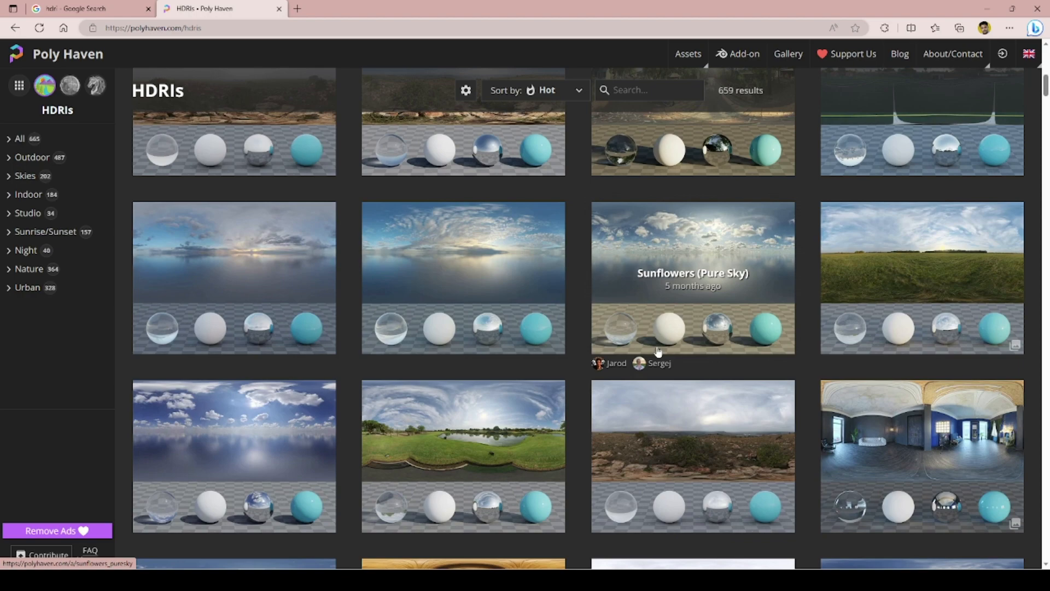
click(522, 580)
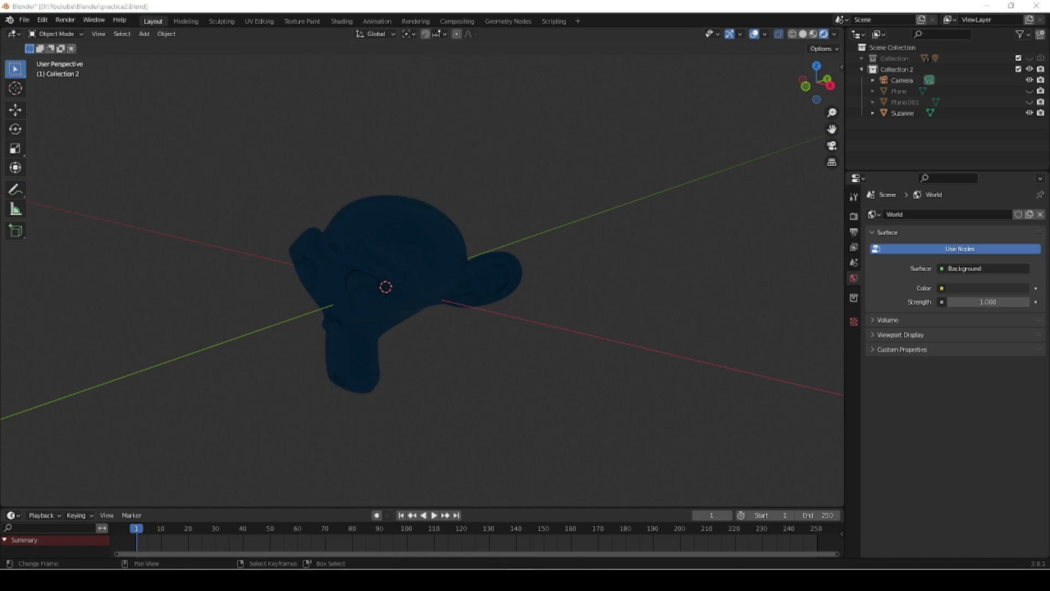
key(alt+Tab)
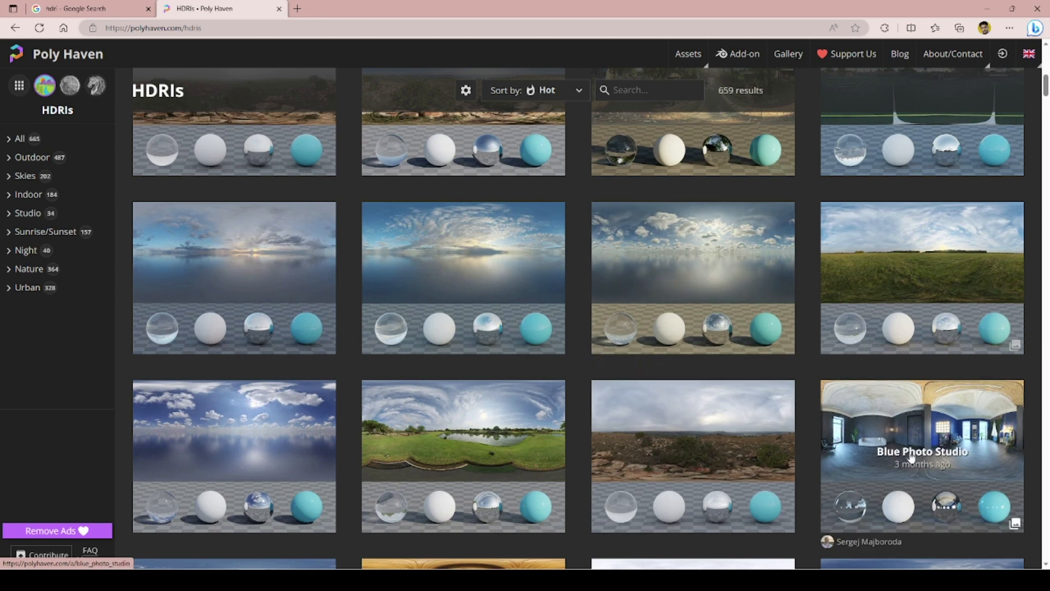
Look through more of Poly Haven's HDRI environments and open the page of the Park Parking HDRI
scroll(523, 368, down, 10)
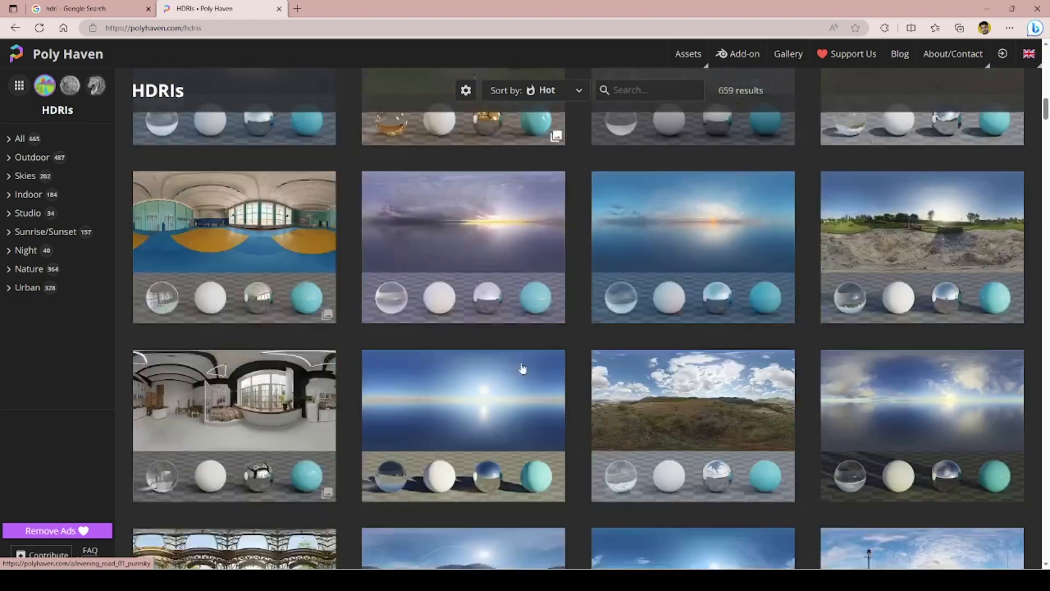
scroll(523, 368, down, 5)
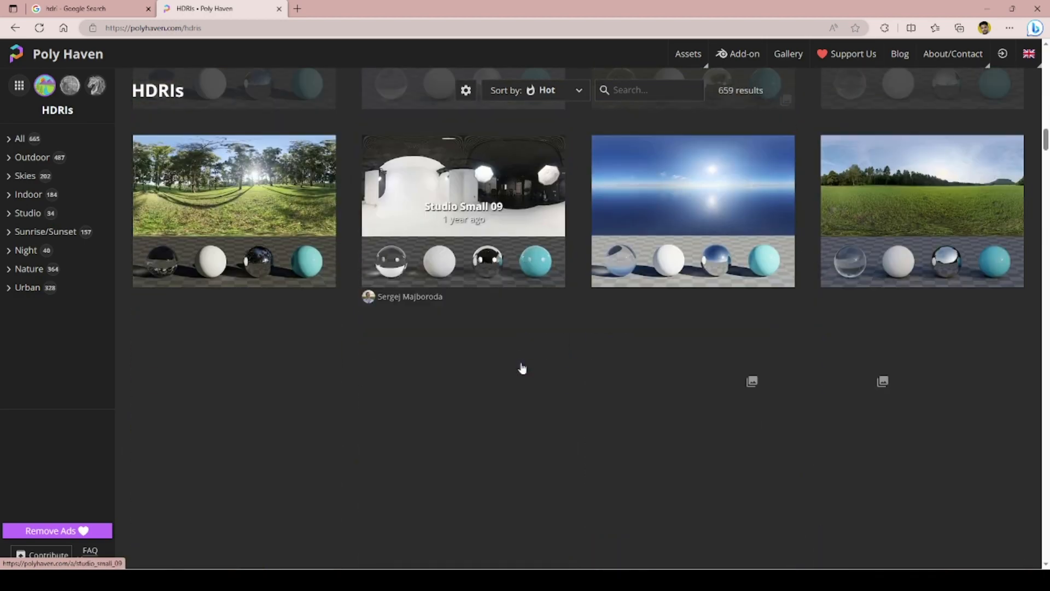
scroll(522, 370, down, 10)
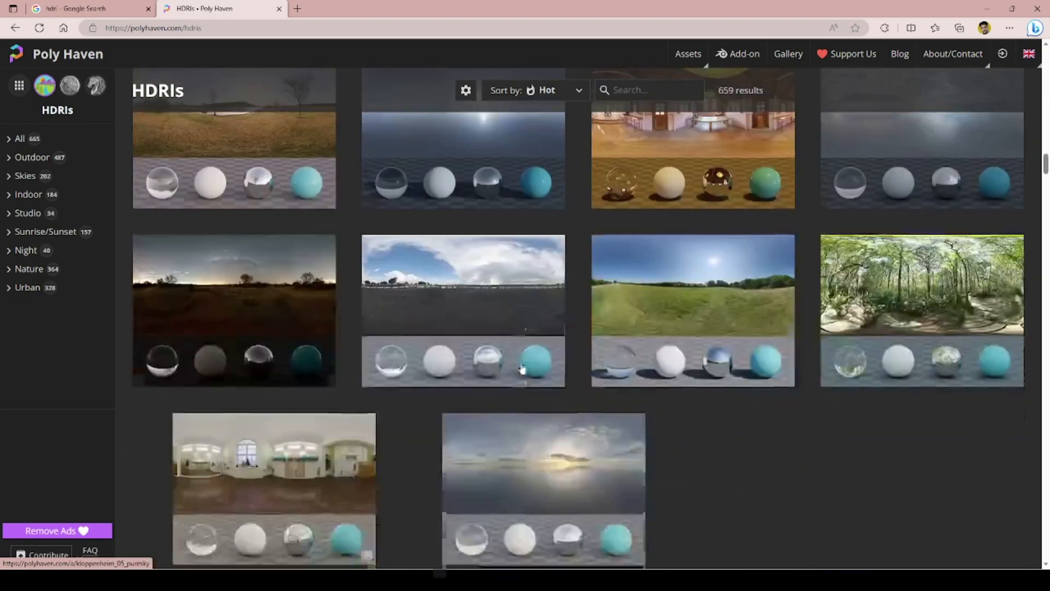
scroll(522, 369, down, 10)
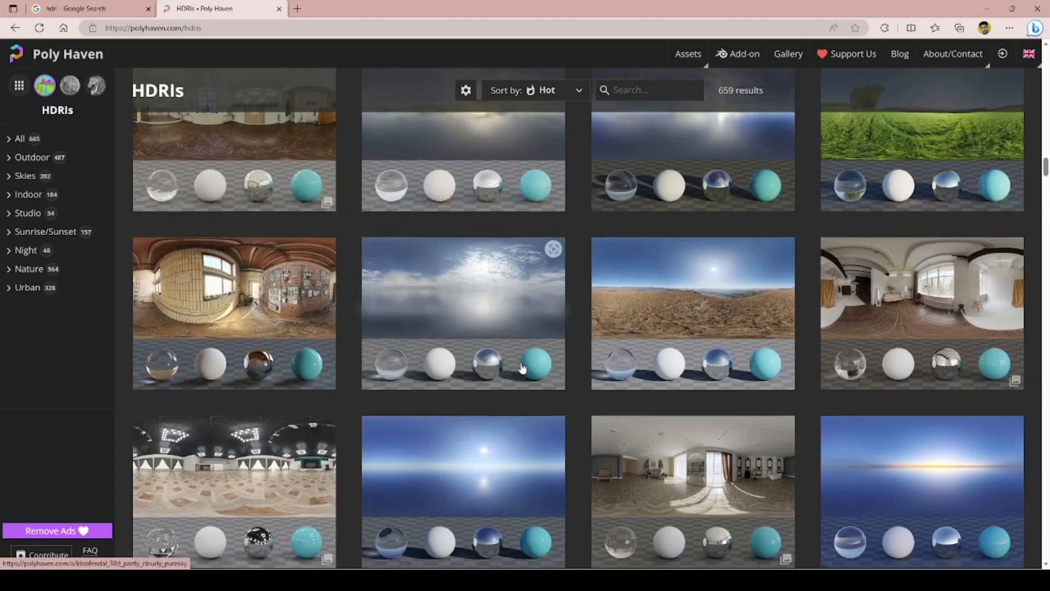
scroll(523, 367, up, 4)
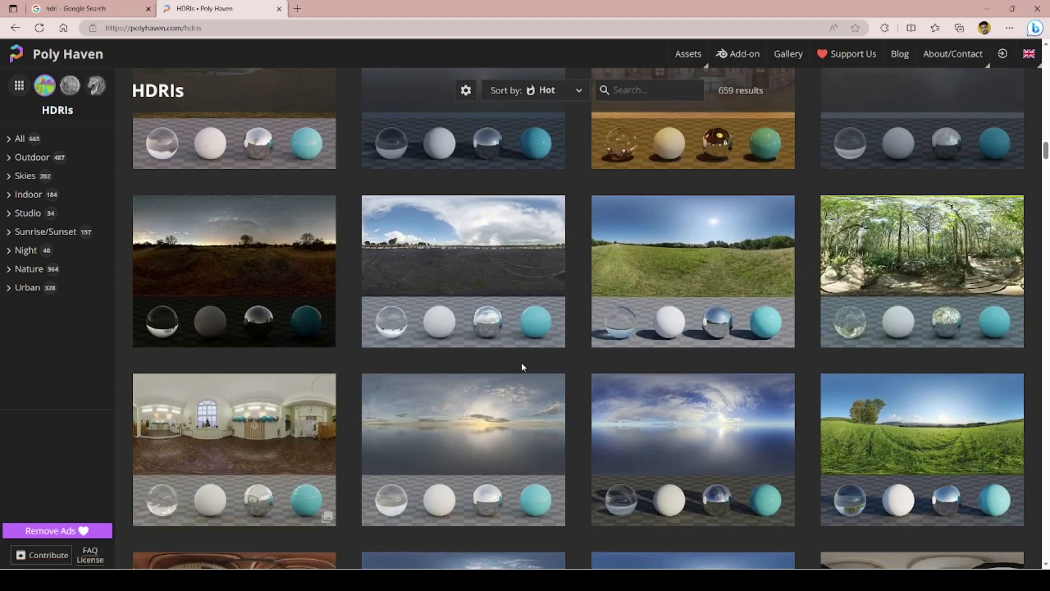
scroll(523, 367, down, 1)
scroll(523, 367, up, 3)
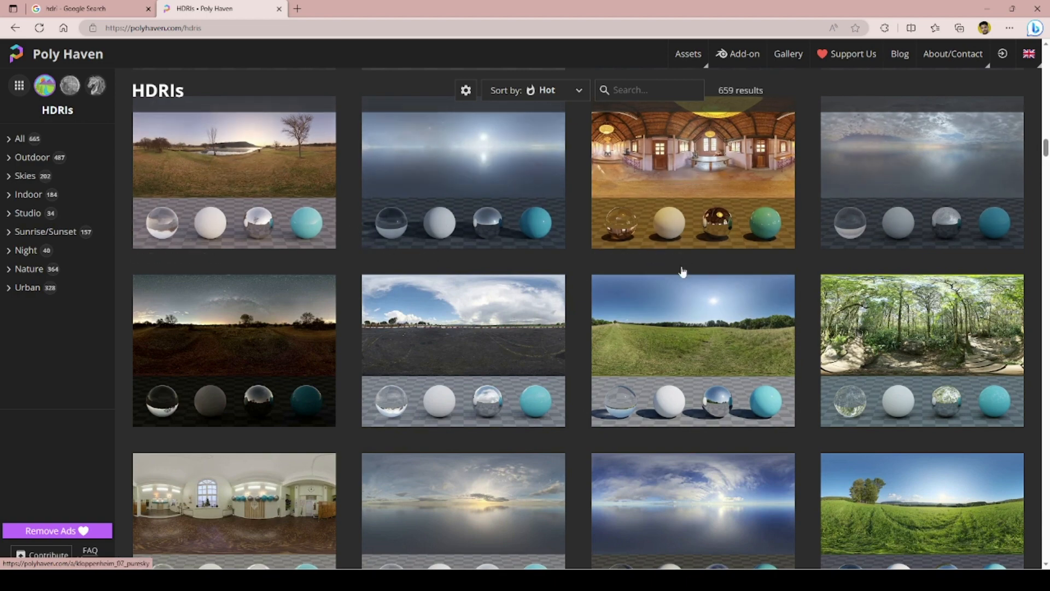
scroll(682, 272, up, 5)
scroll(682, 272, up, 6)
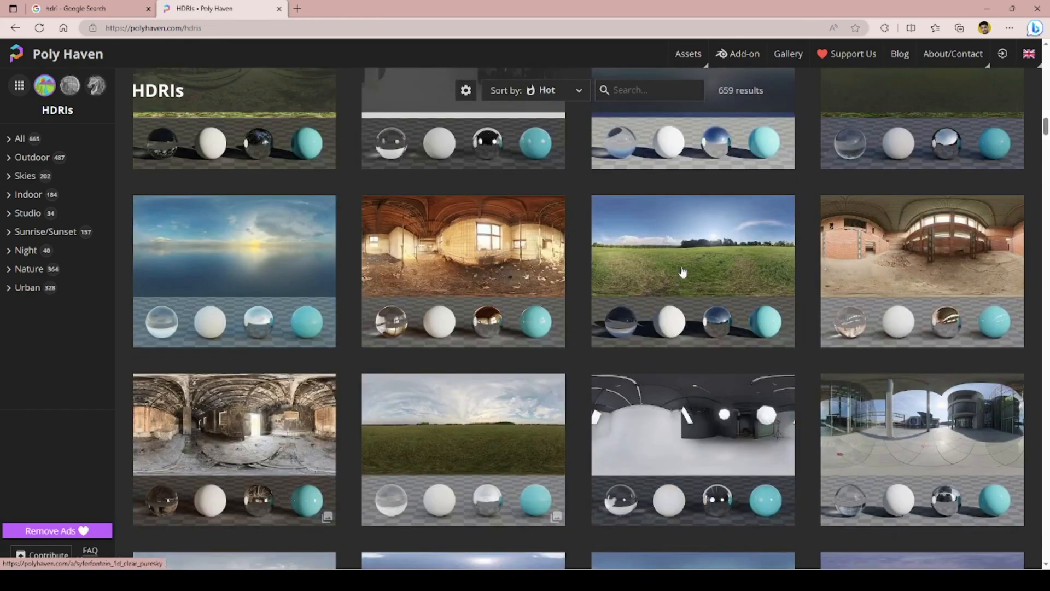
scroll(682, 272, down, 3)
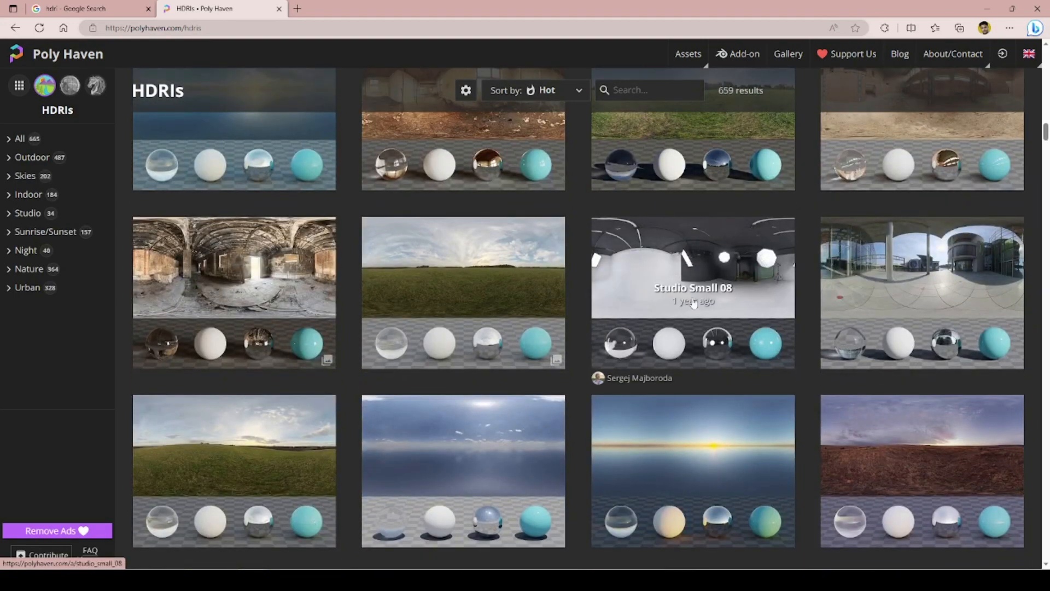
scroll(694, 304, up, 3)
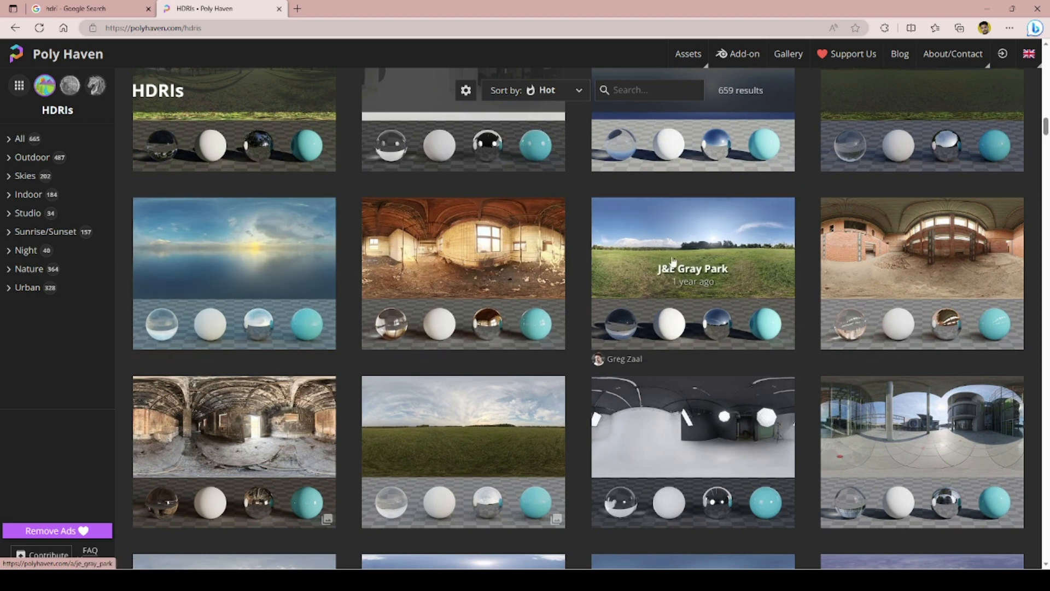
scroll(675, 355, up, 3)
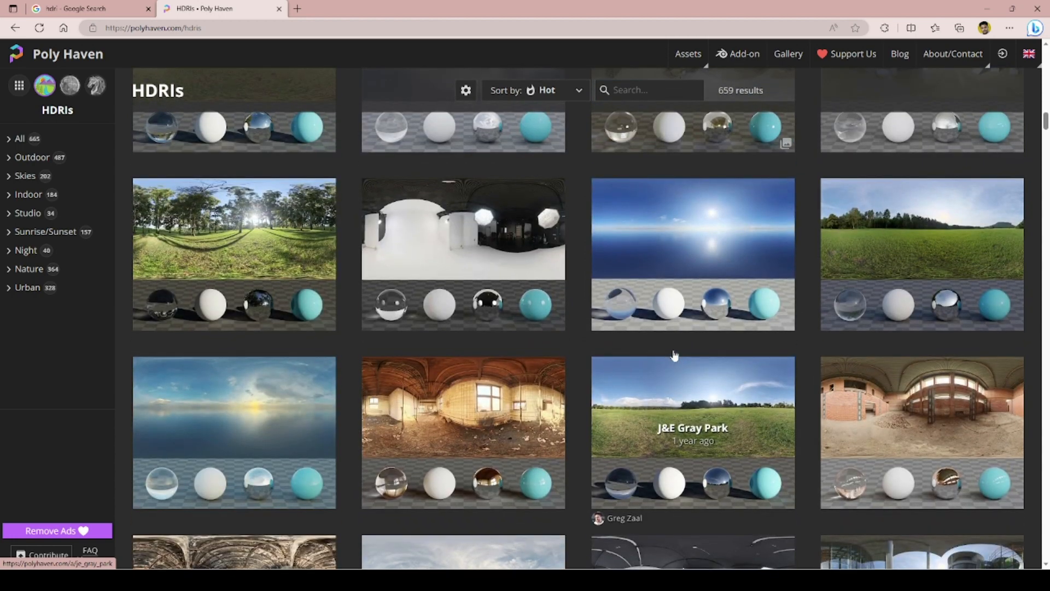
scroll(674, 356, up, 4)
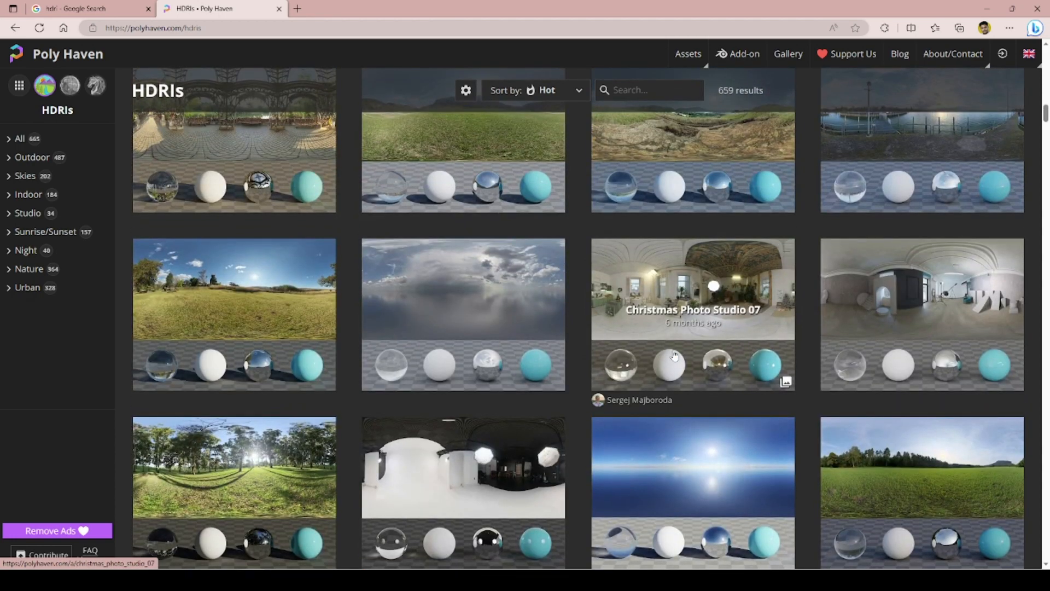
scroll(674, 356, up, 3)
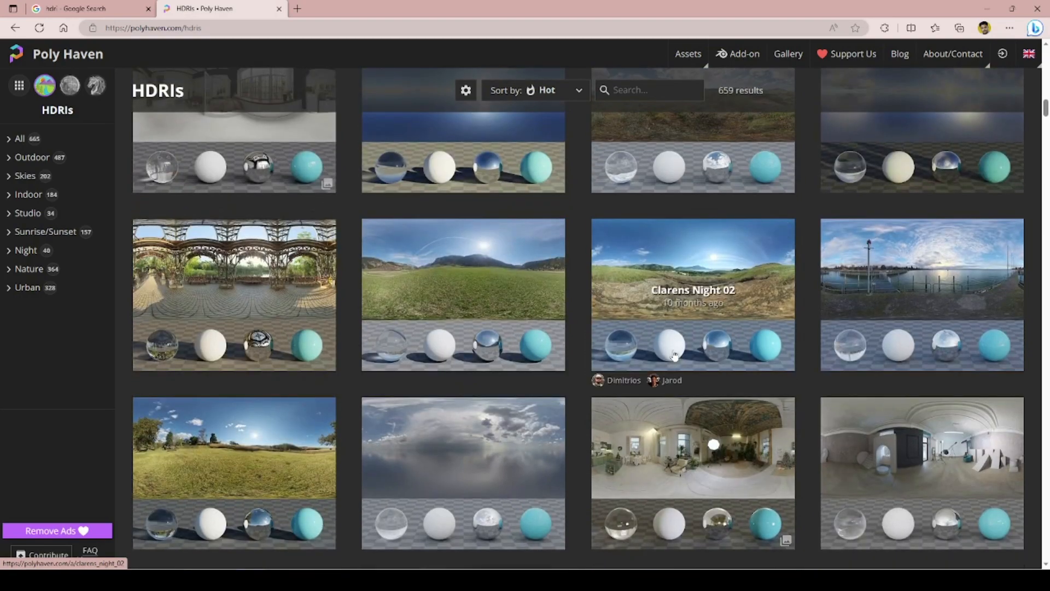
scroll(675, 356, down, 15)
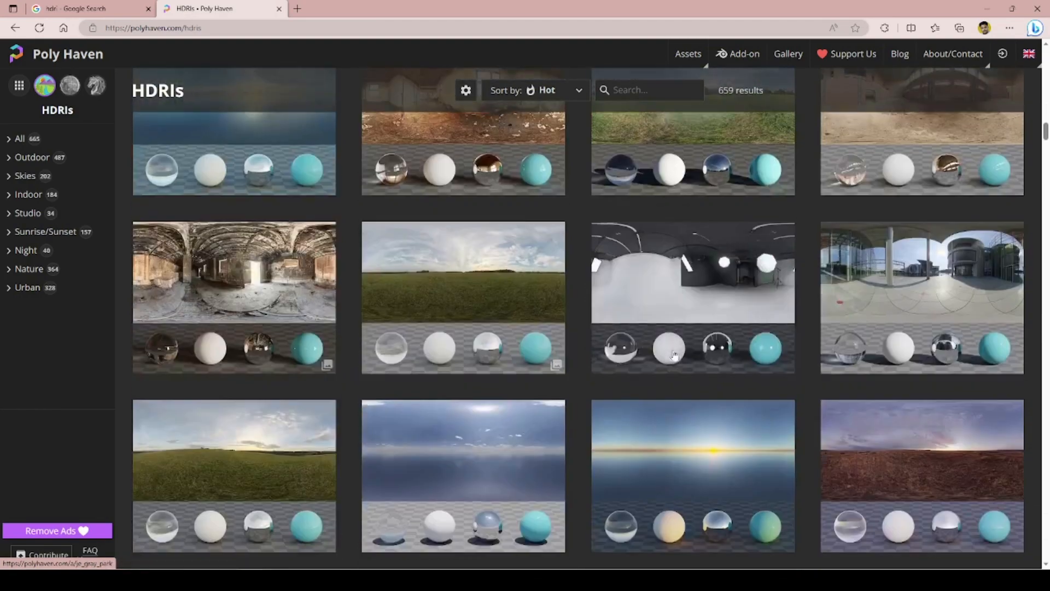
scroll(674, 356, down, 12)
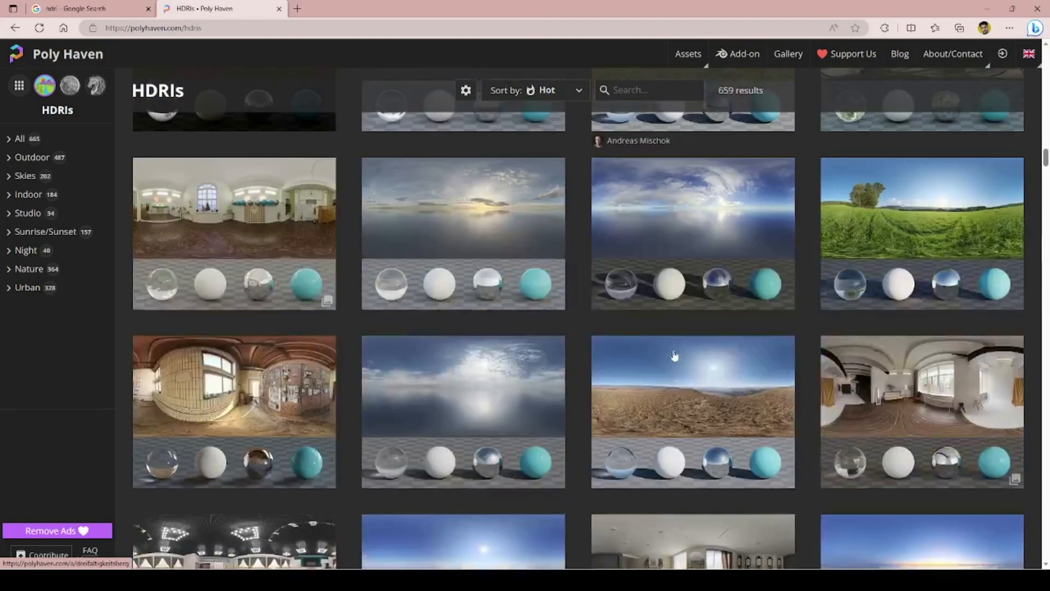
scroll(674, 356, down, 12)
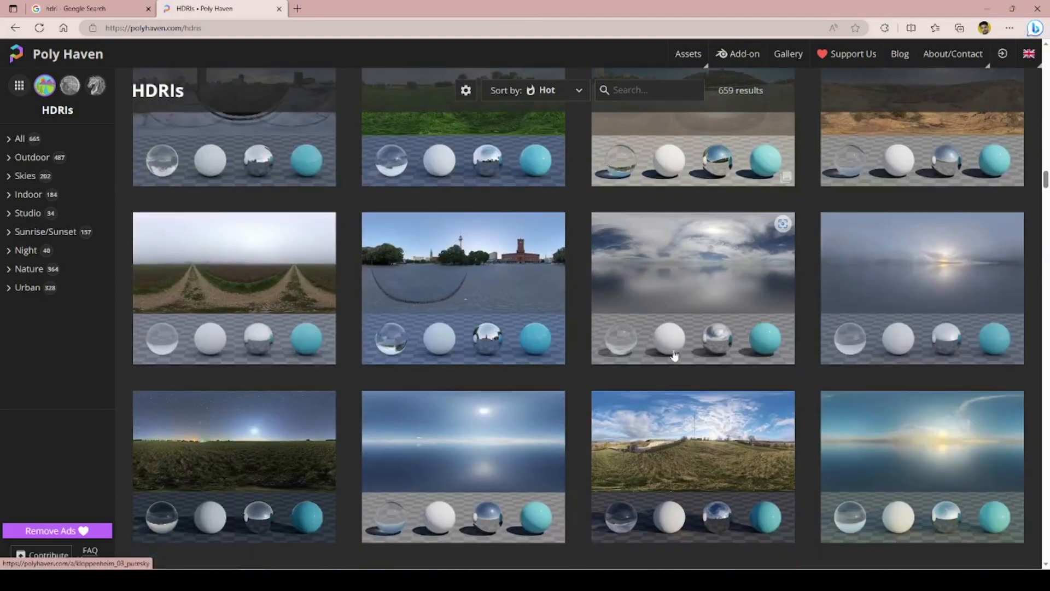
scroll(675, 355, down, 4)
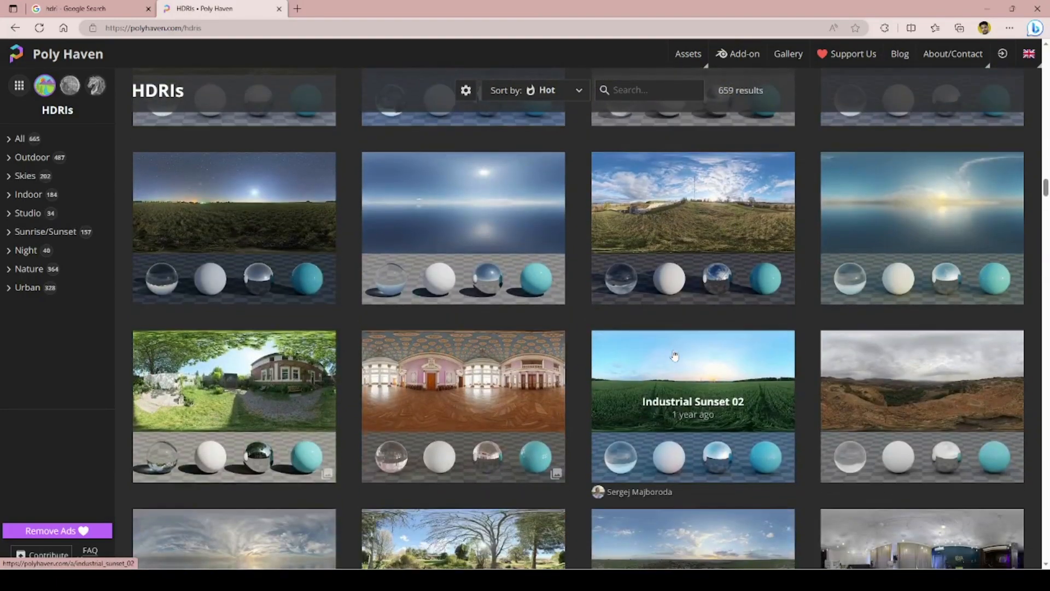
scroll(674, 356, down, 5)
scroll(674, 356, down, 3)
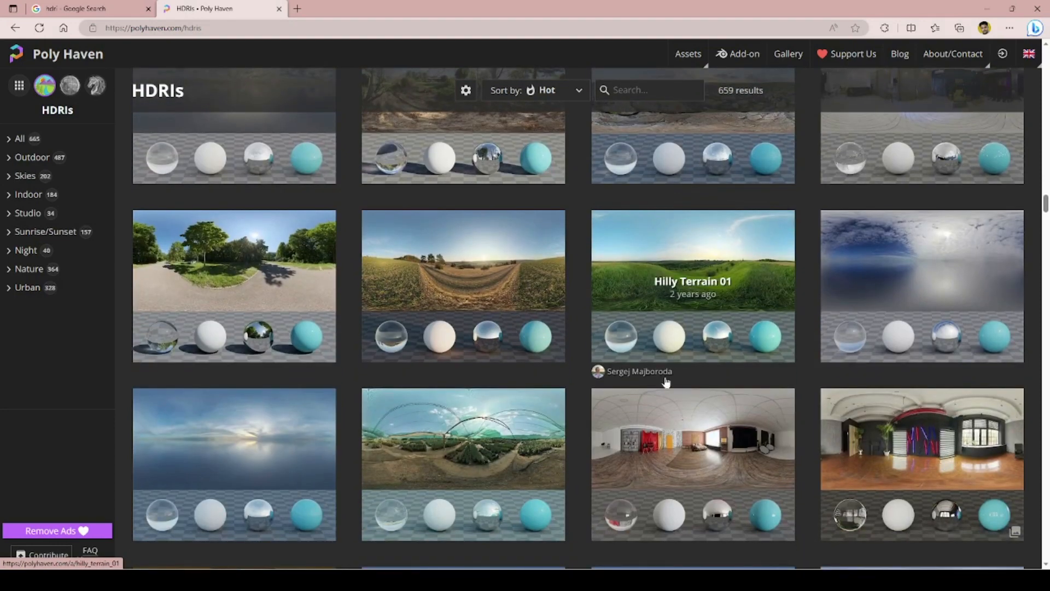
click(272, 293)
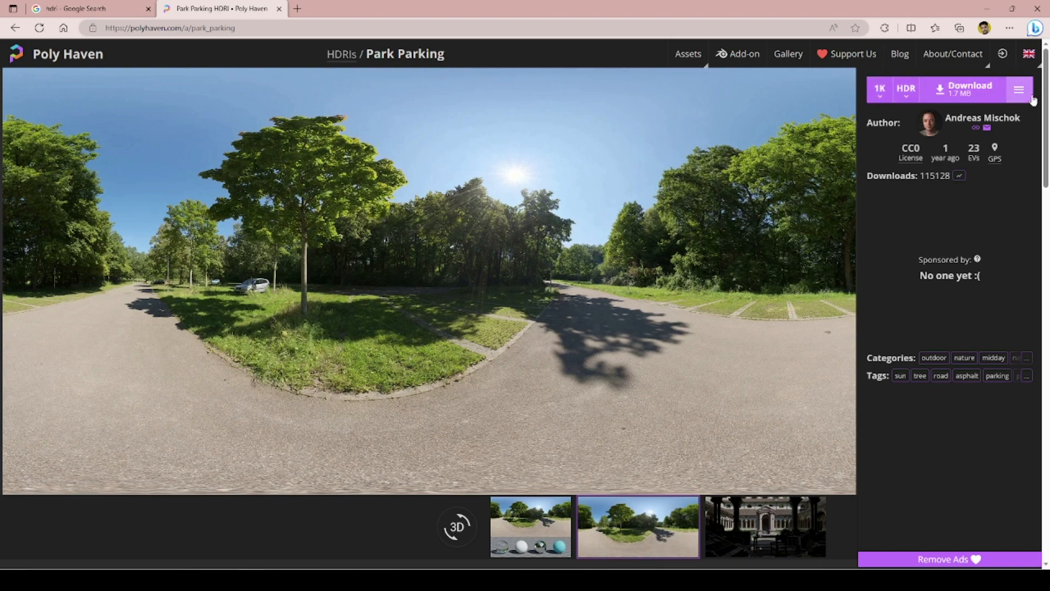
Try the 19K resolution for the Park Parking HDRI download
click(881, 99)
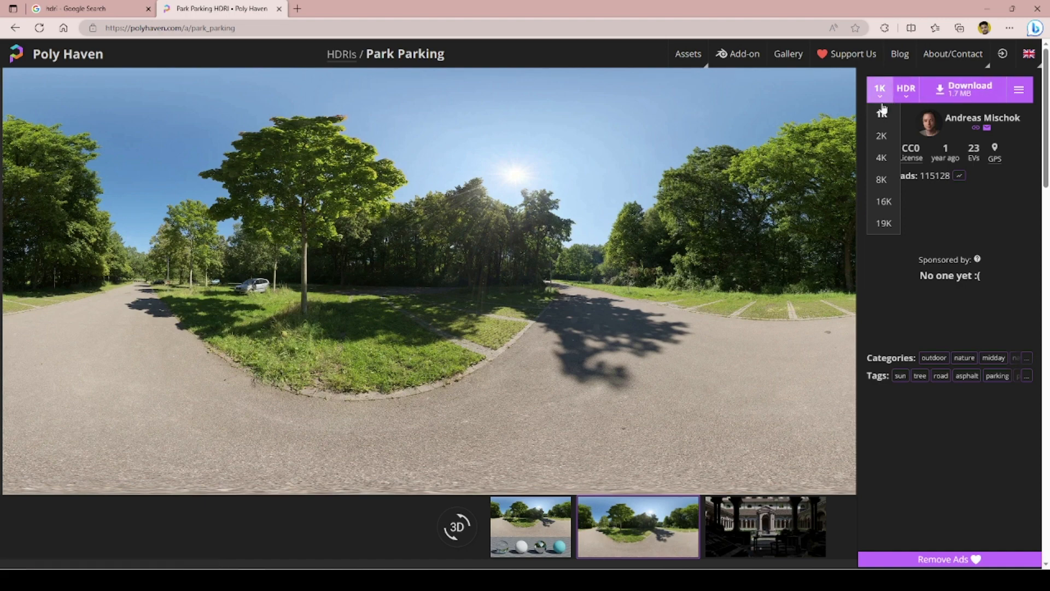
click(883, 224)
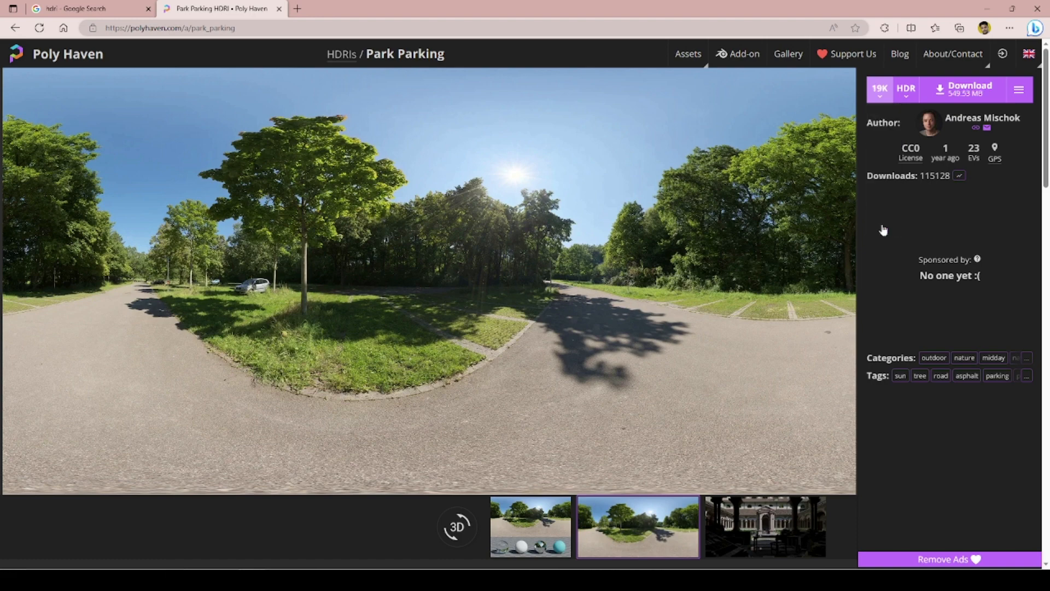
click(972, 100)
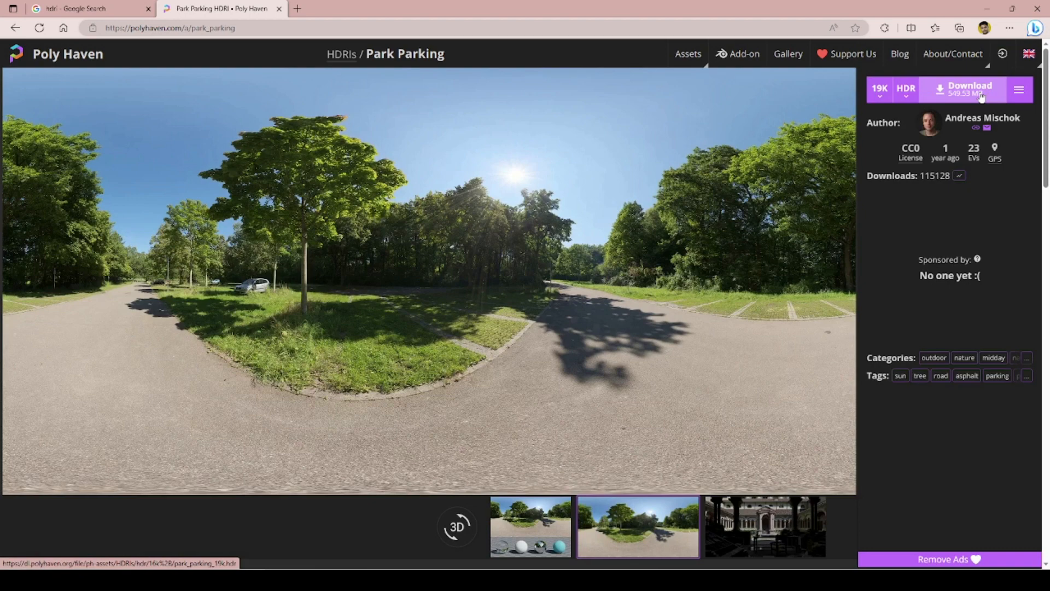
Download the Park Parking HDRI at 1K resolution in HDR format and show the downloaded file in its folder
click(879, 92)
click(882, 116)
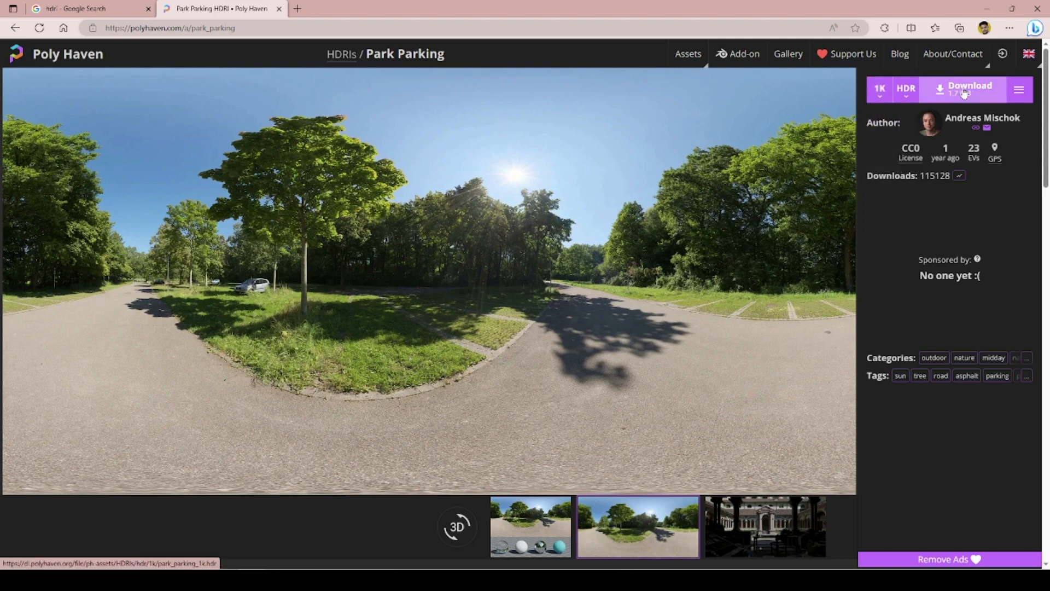
click(916, 97)
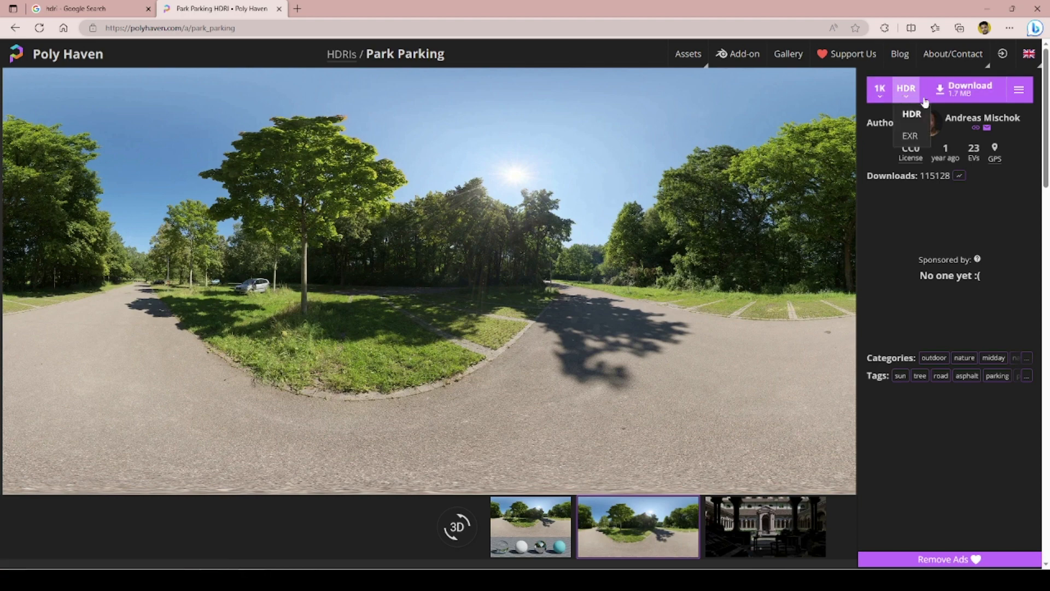
click(966, 91)
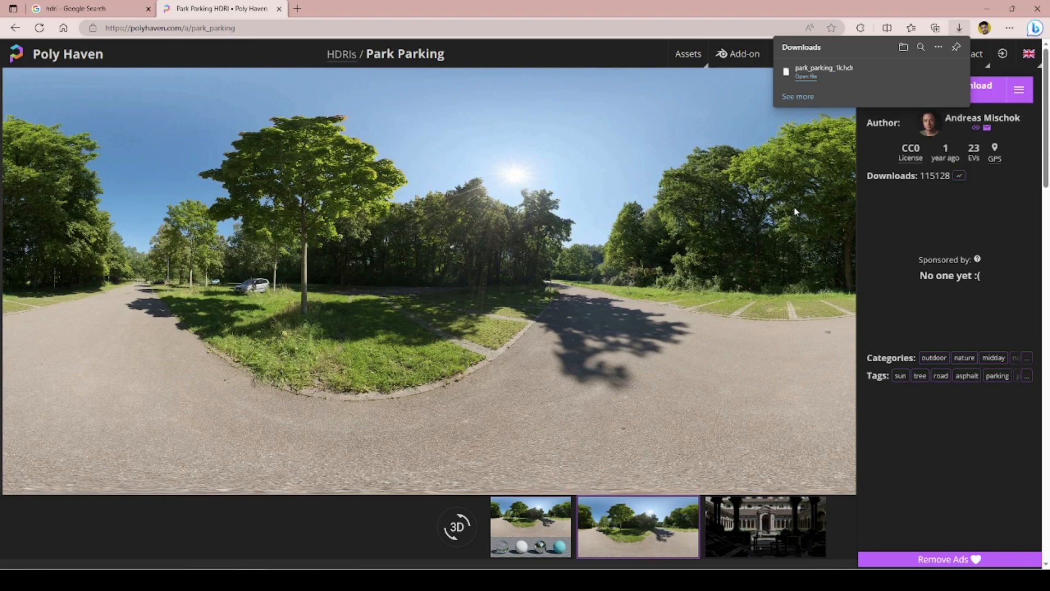
mouse_move(831, 86)
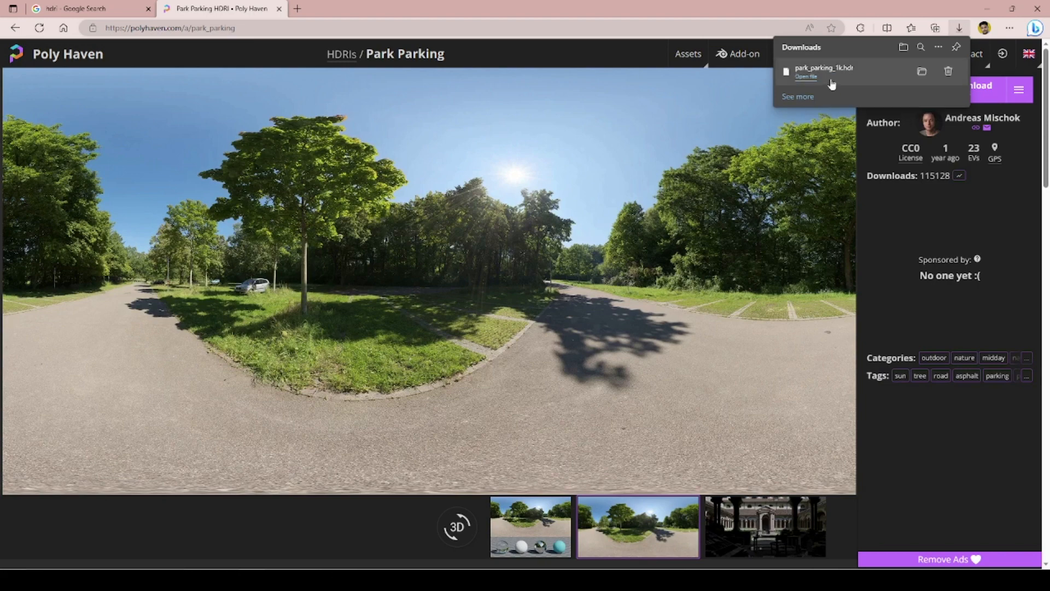
click(921, 73)
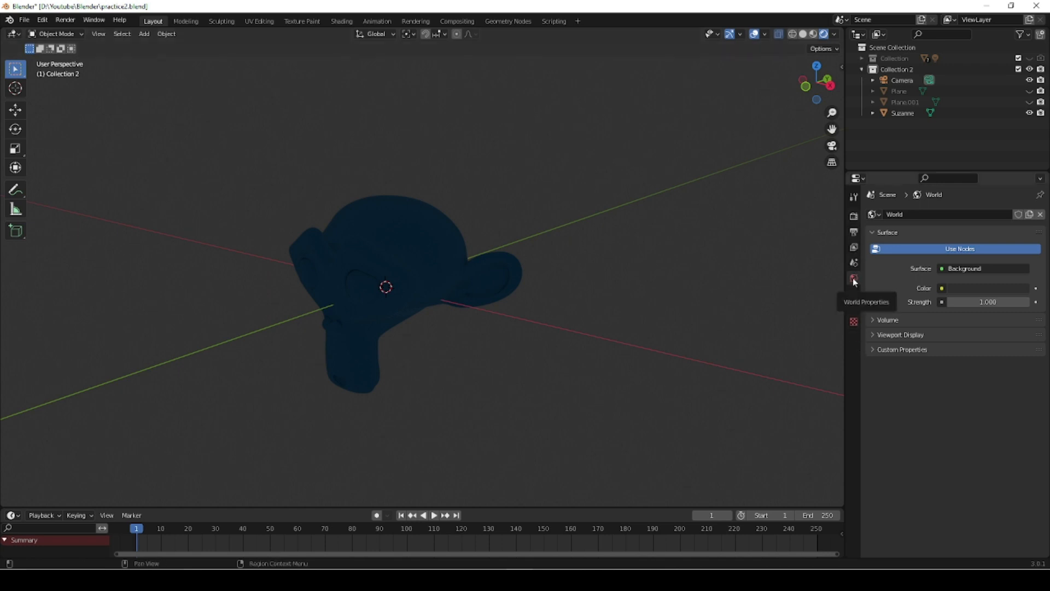
Brighten the World background's surface color to a light gray
ctrl+scroll(855, 282, up, 4)
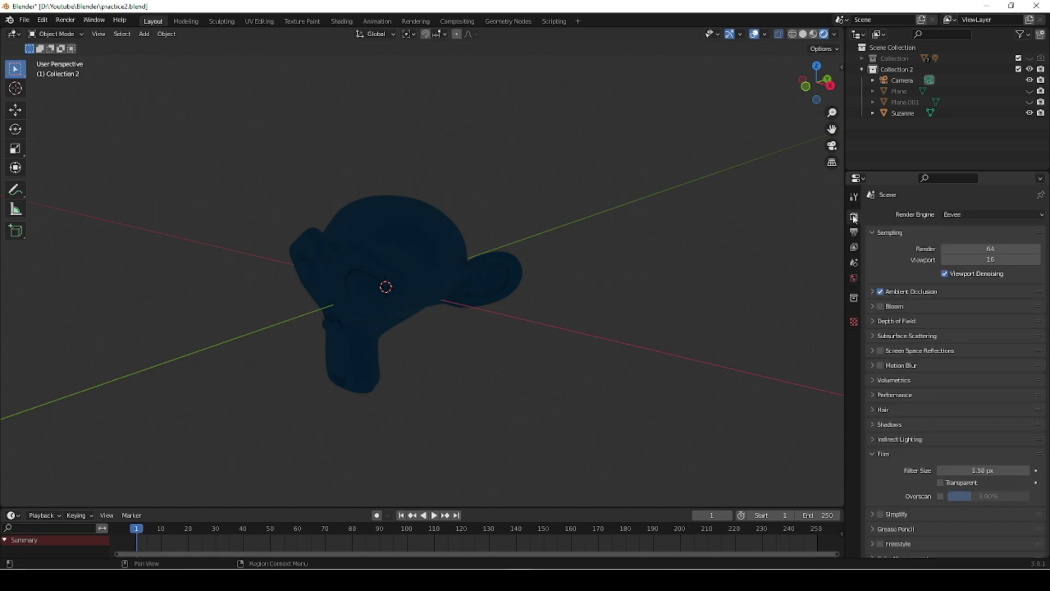
click(854, 279)
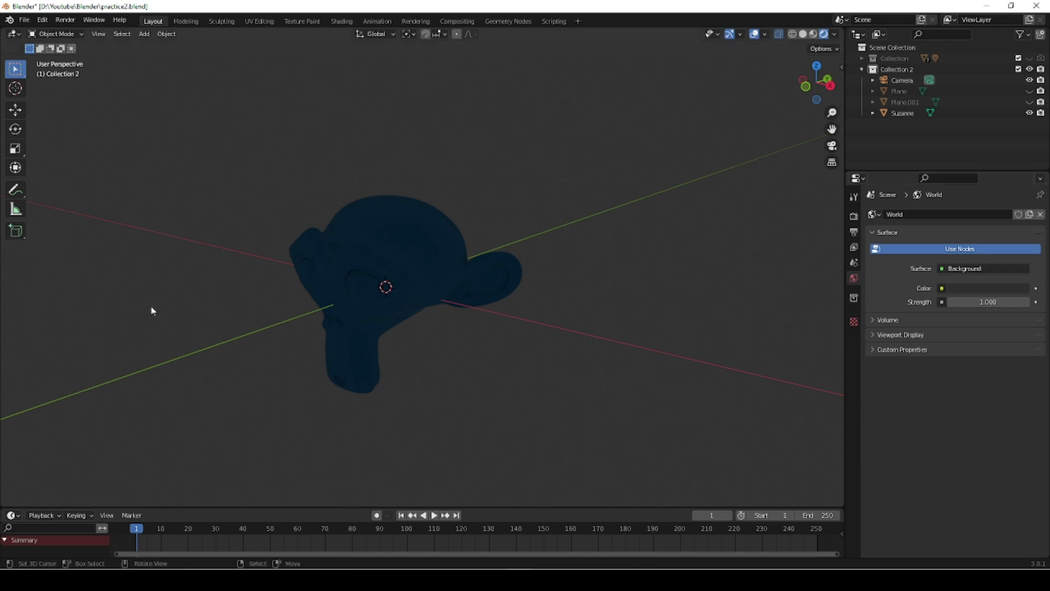
click(977, 291)
drag(1022, 202, 1021, 163)
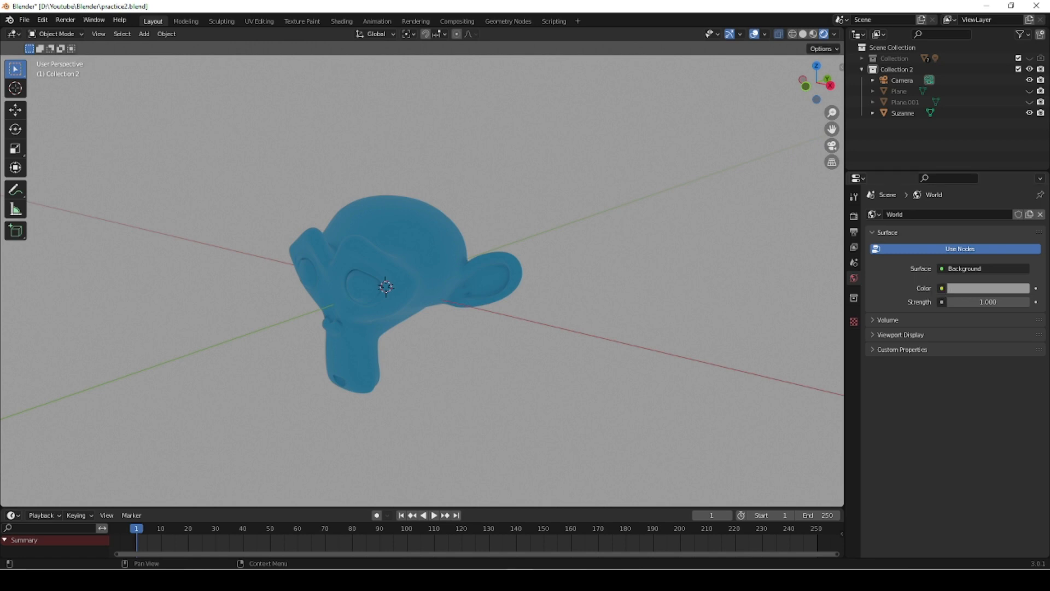
Use an Environment Texture as the color source of the World background
click(941, 289)
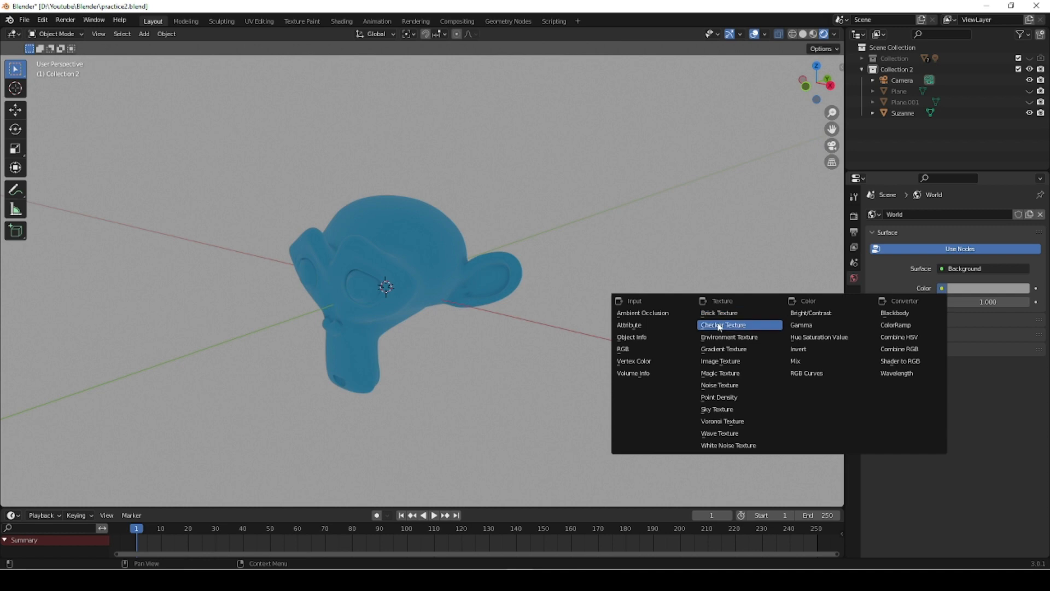
click(759, 339)
click(759, 339)
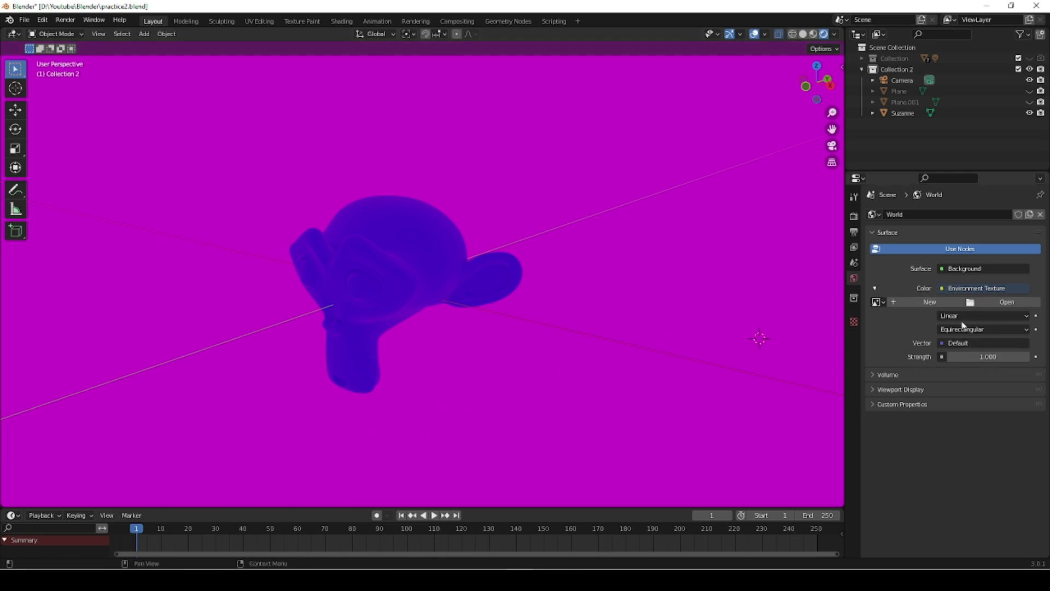
Load Parking Lot.hdr from the D:\Youtube\Blender folder as the World's environment image
click(1005, 304)
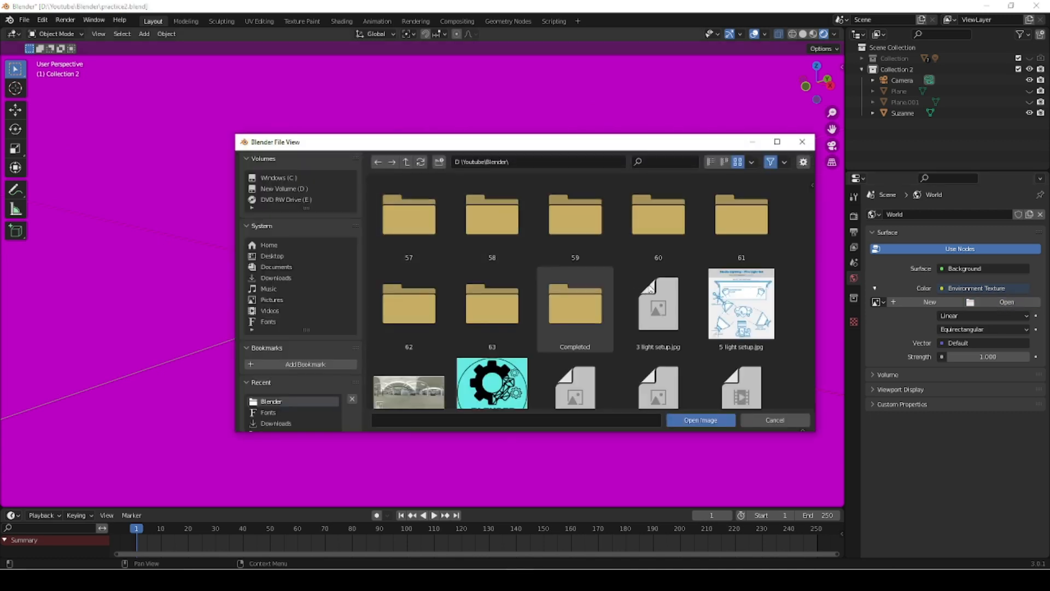
scroll(753, 309, down, 2)
scroll(753, 306, down, 2)
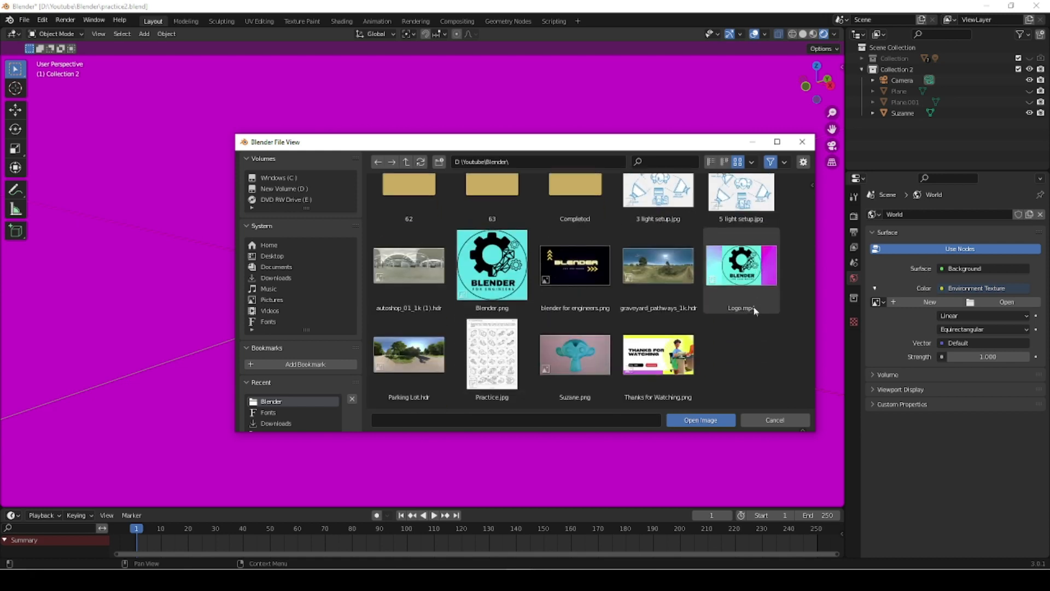
click(418, 343)
double_click(418, 342)
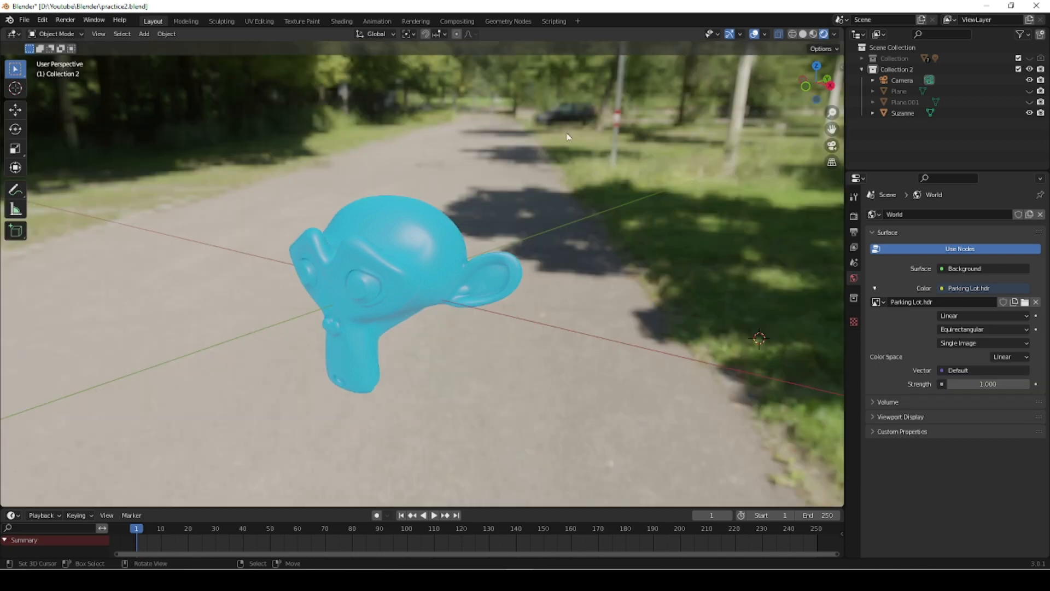
middle_drag(287, 345, 307, 356)
scroll(412, 316, down, 4)
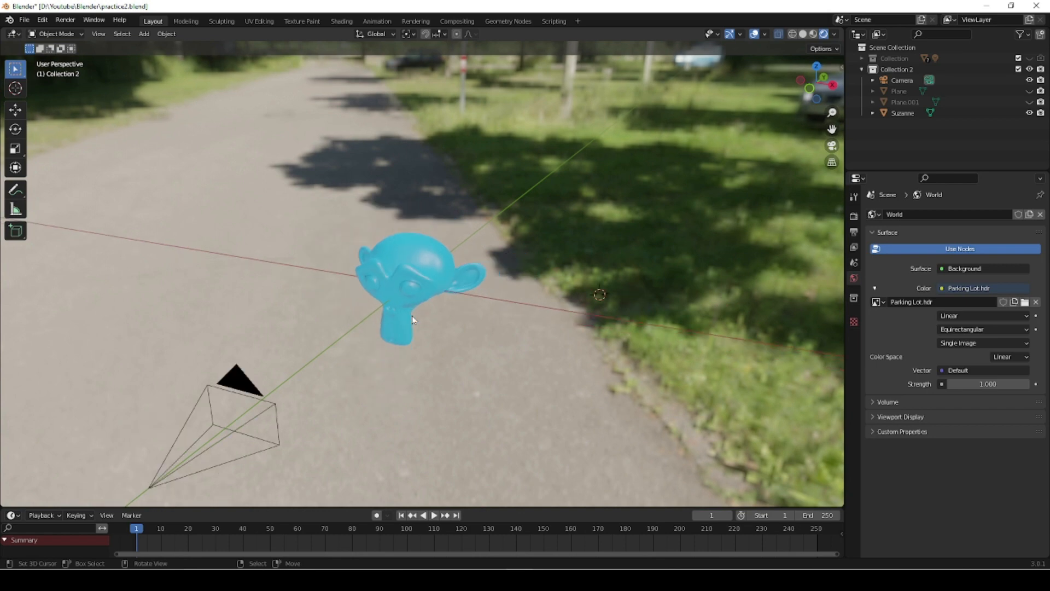
Make the render film transparent to hide the HDRI background behind the monkey head
scroll(401, 350, up, 6)
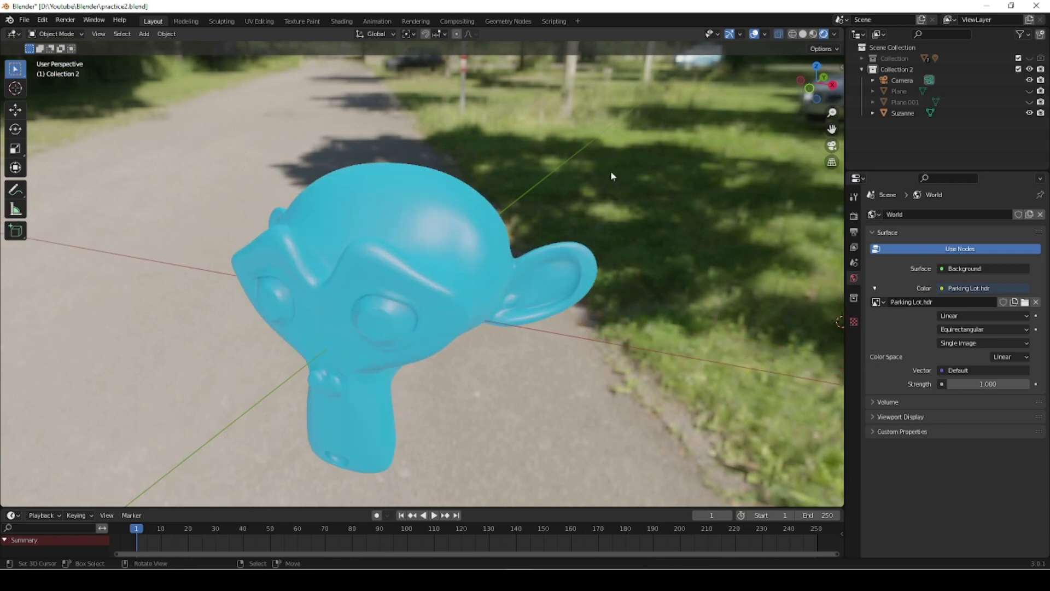
middle_drag(437, 387, 654, 400)
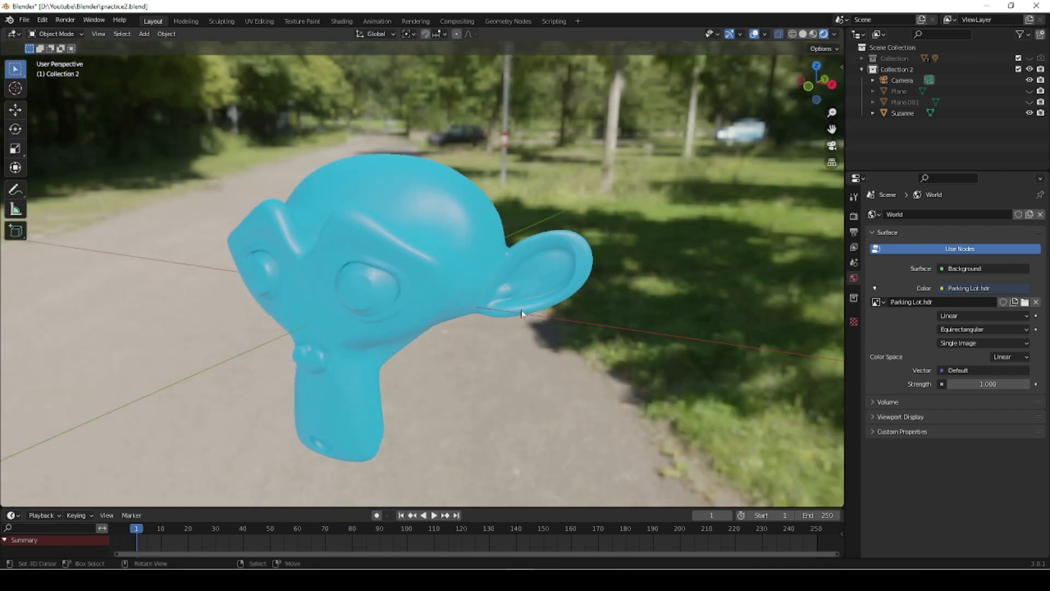
click(854, 217)
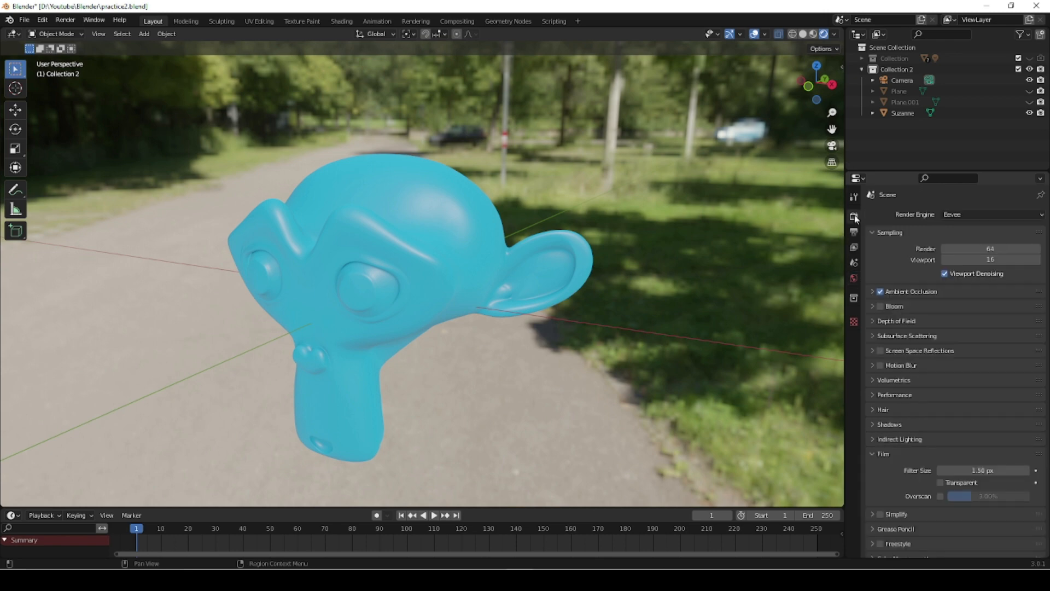
click(873, 455)
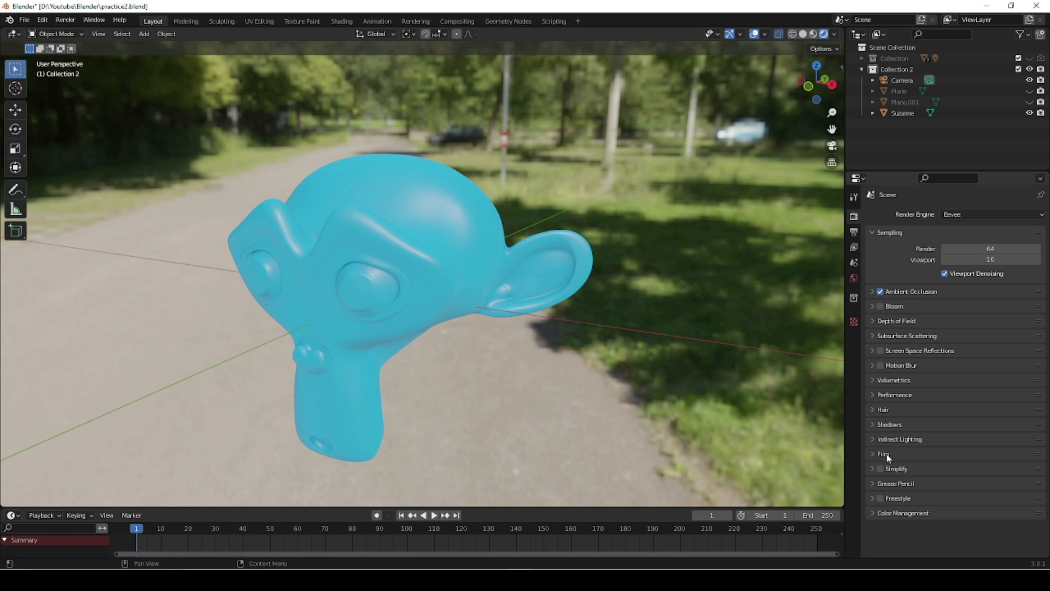
click(873, 454)
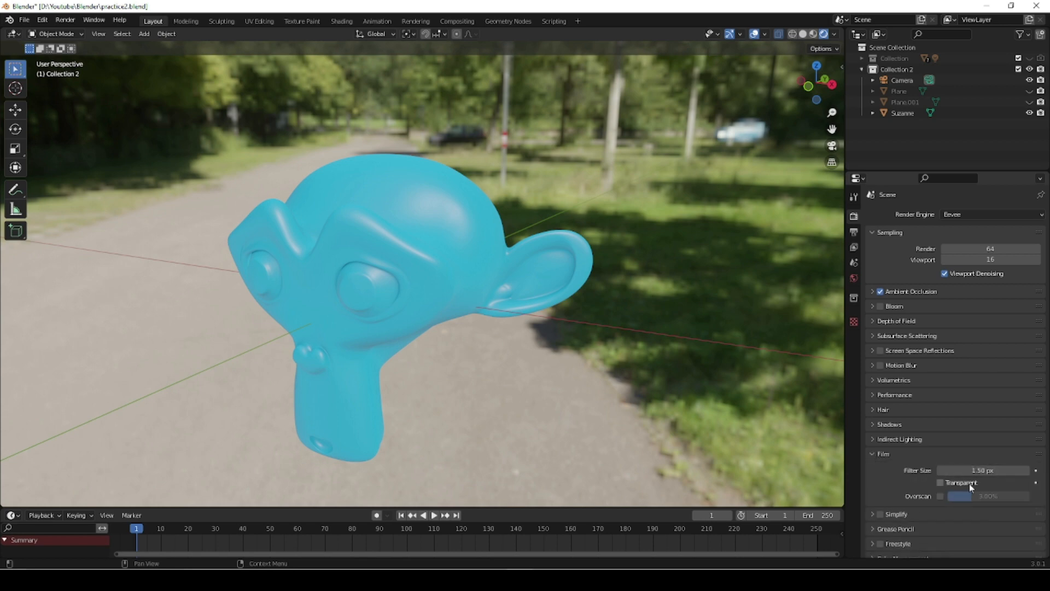
click(939, 484)
click(938, 483)
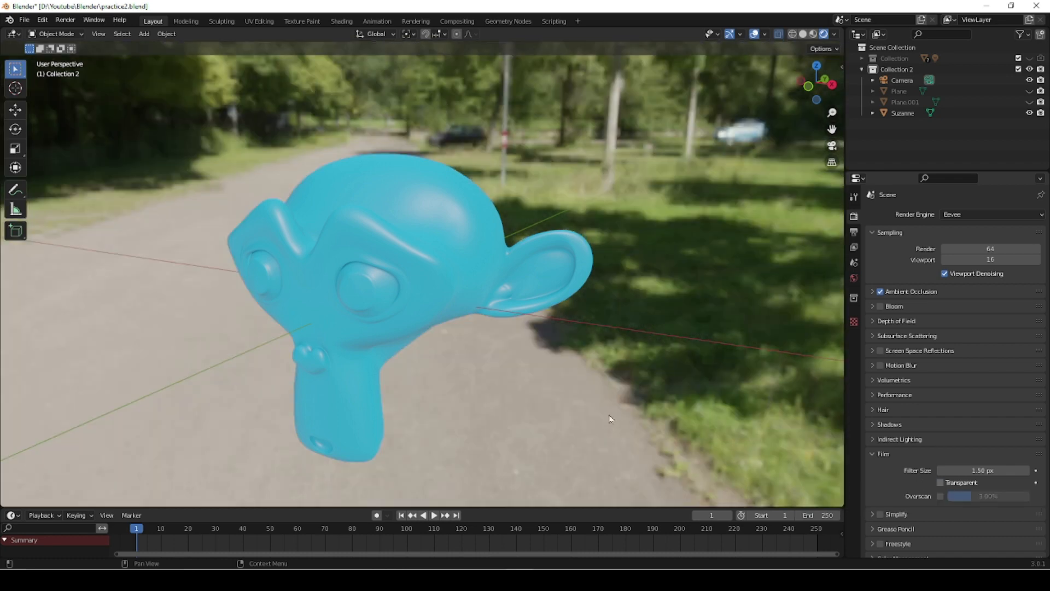
click(941, 484)
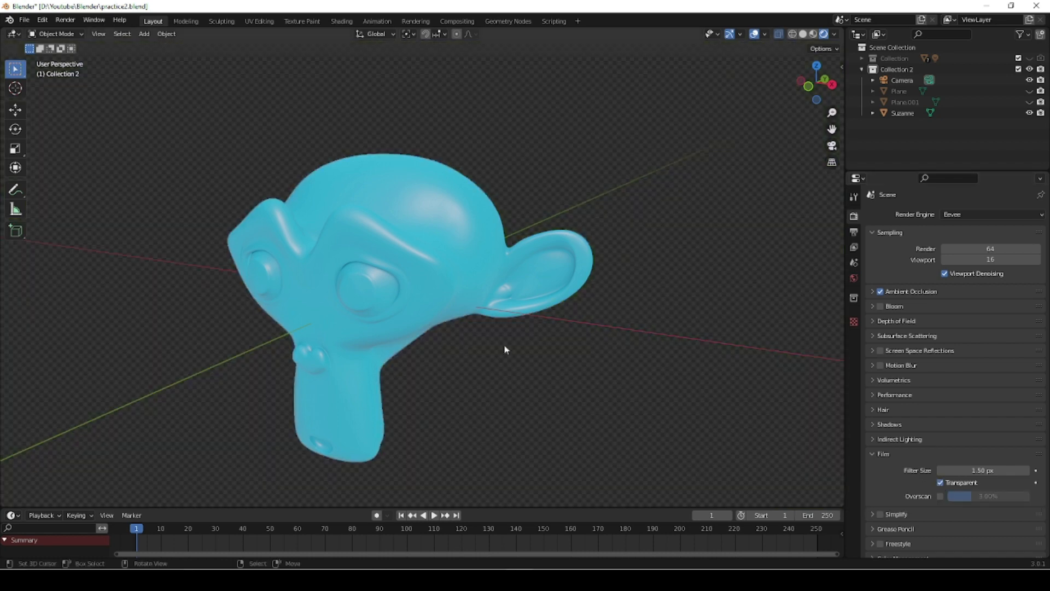
Switch to the camera view and exclude Plane and Plane.001 from rendering
scroll(513, 336, down, 3)
middle_drag(513, 337, 898, 74)
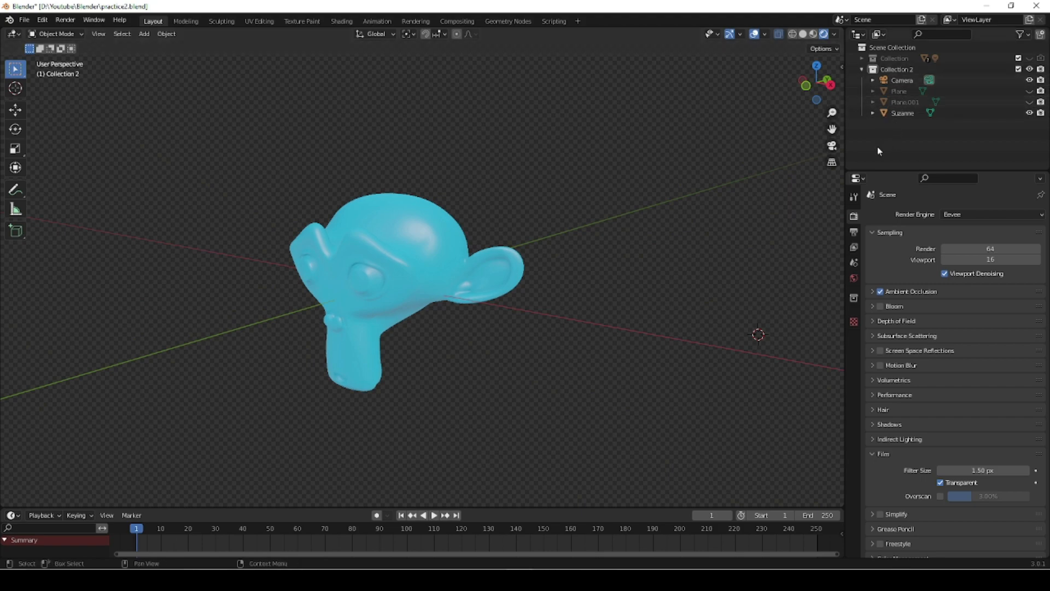
middle_drag(507, 368, 507, 368)
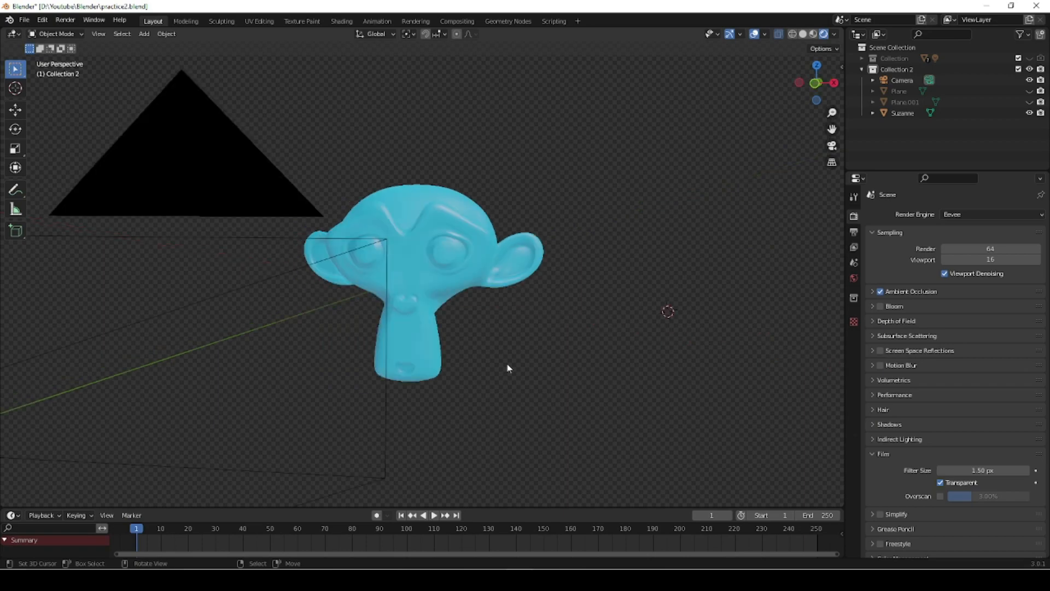
key(KP_0)
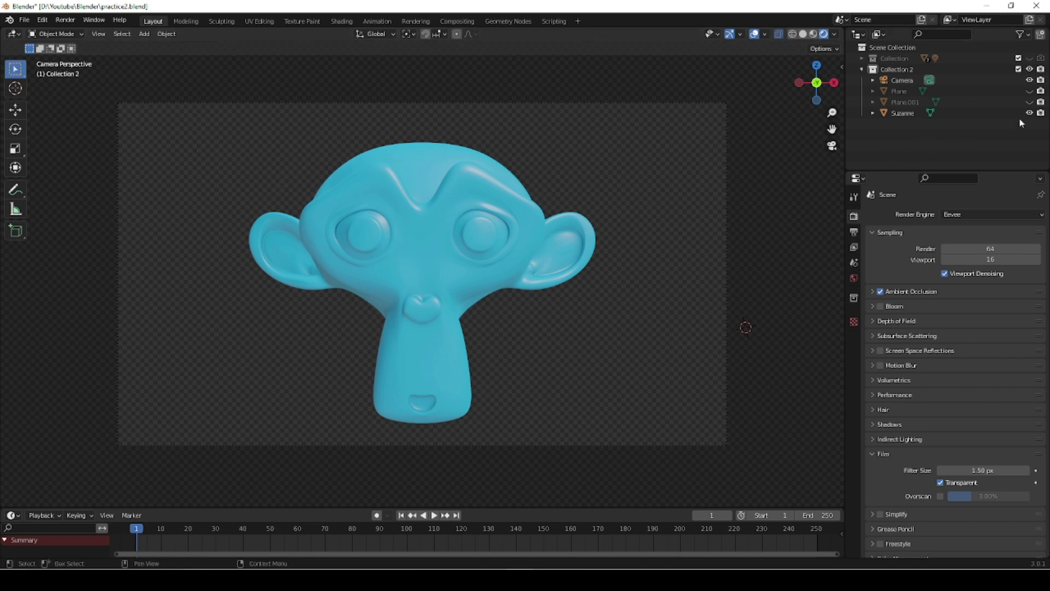
click(1041, 91)
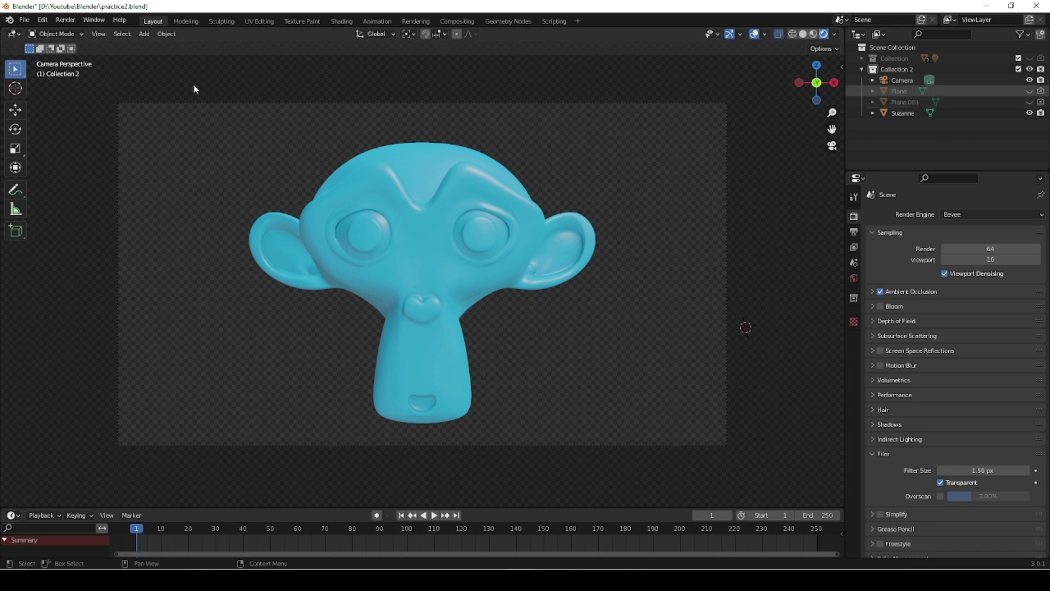
Render a still image of the monkey head from the camera and close the render result
click(62, 20)
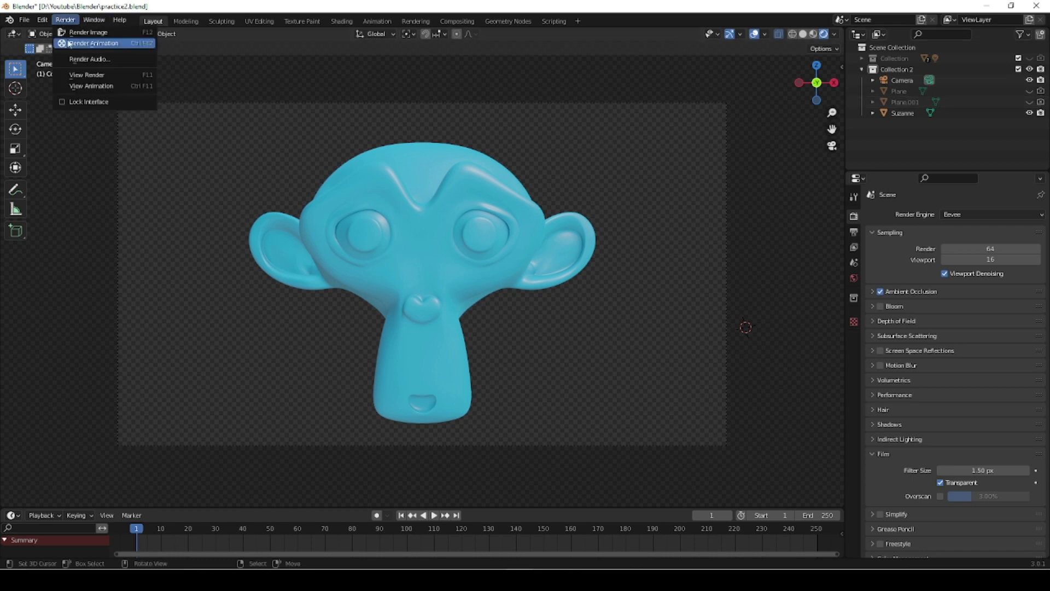
click(77, 32)
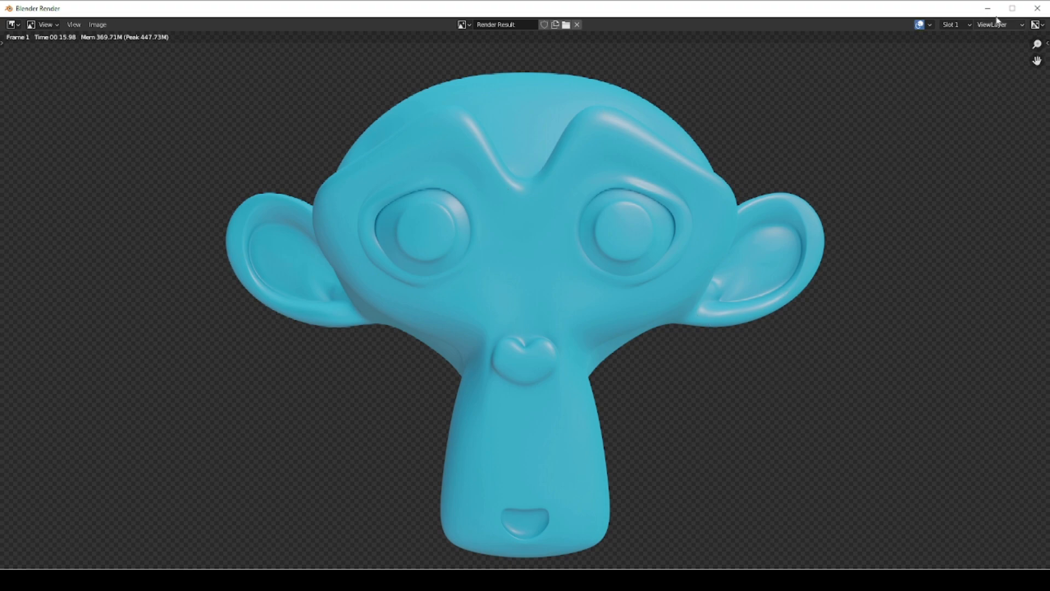
click(1037, 8)
Replace the World's environment image with autoshop_01_1k (1).hdr from the D:\Youtube\Blender folder
middle_drag(703, 290, 752, 318)
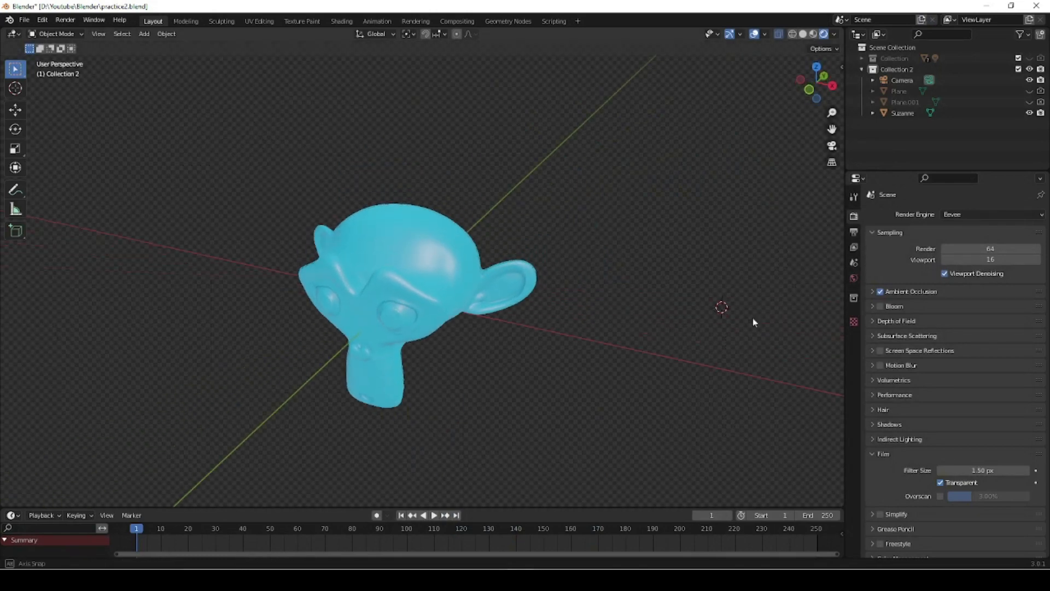
click(853, 279)
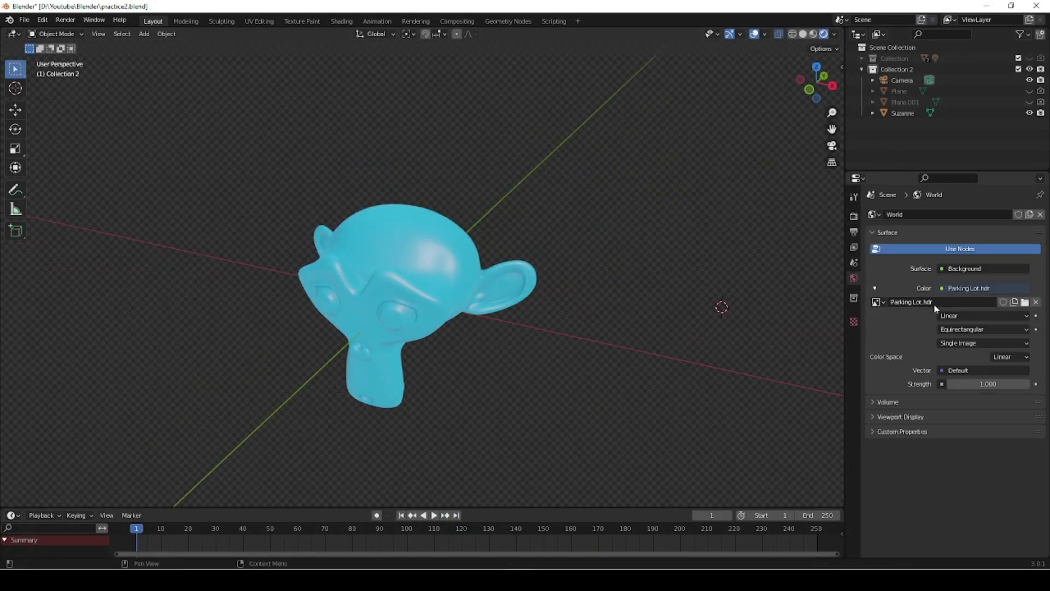
click(1035, 303)
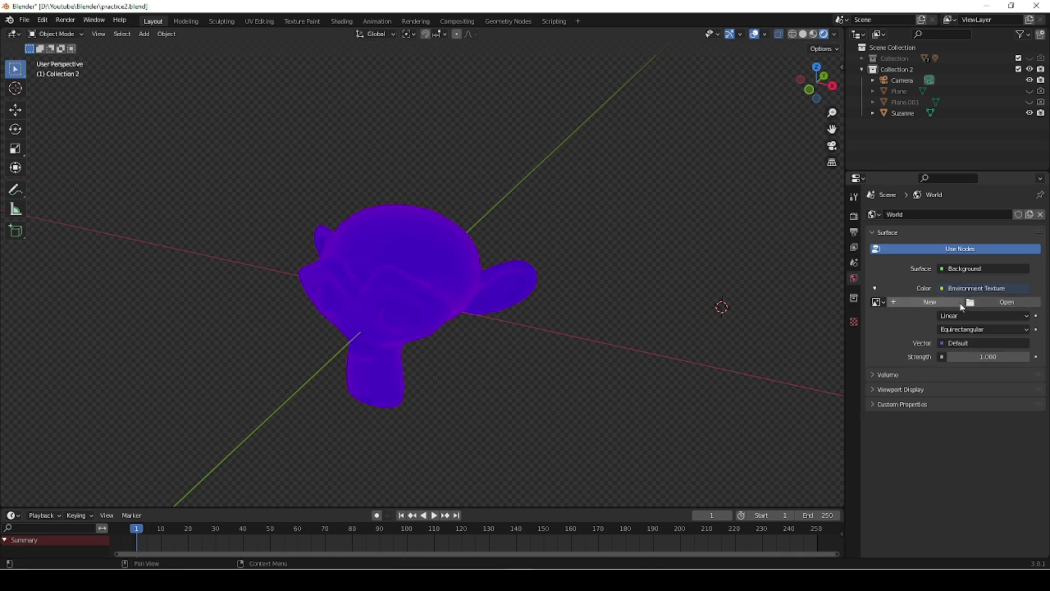
click(1011, 302)
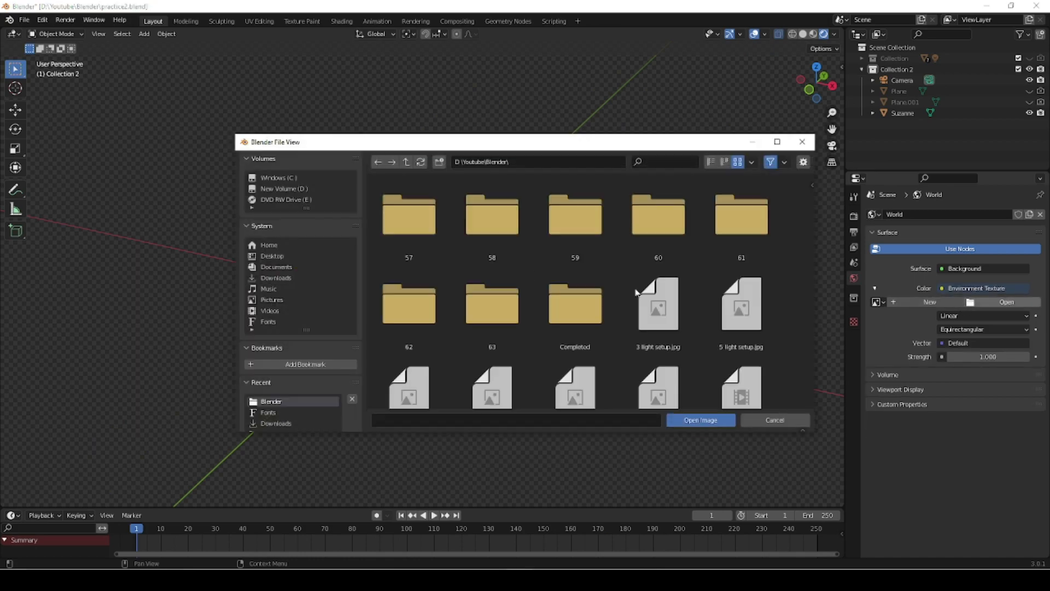
scroll(411, 383, down, 2)
click(410, 379)
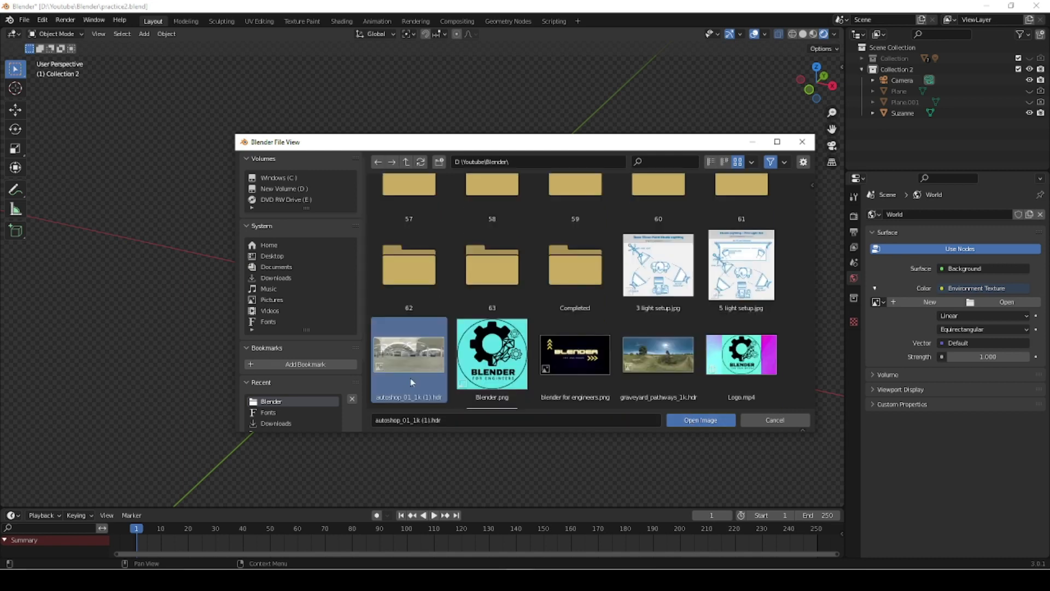
click(714, 421)
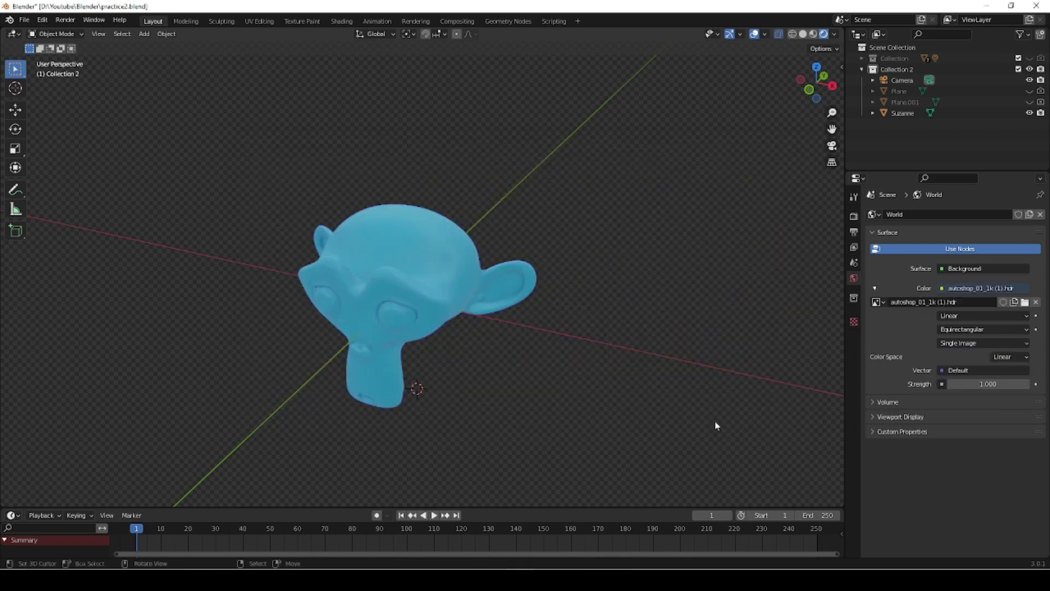
Inspect the autoshop background around the monkey head with film transparency turned off, and restore the transparency
middle_drag(495, 389, 815, 261)
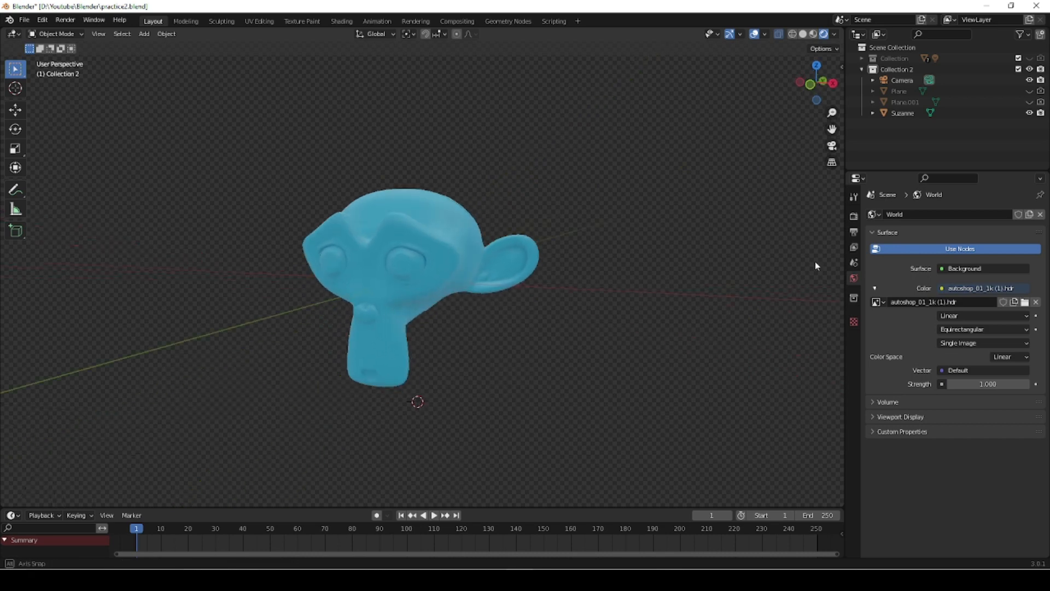
click(854, 216)
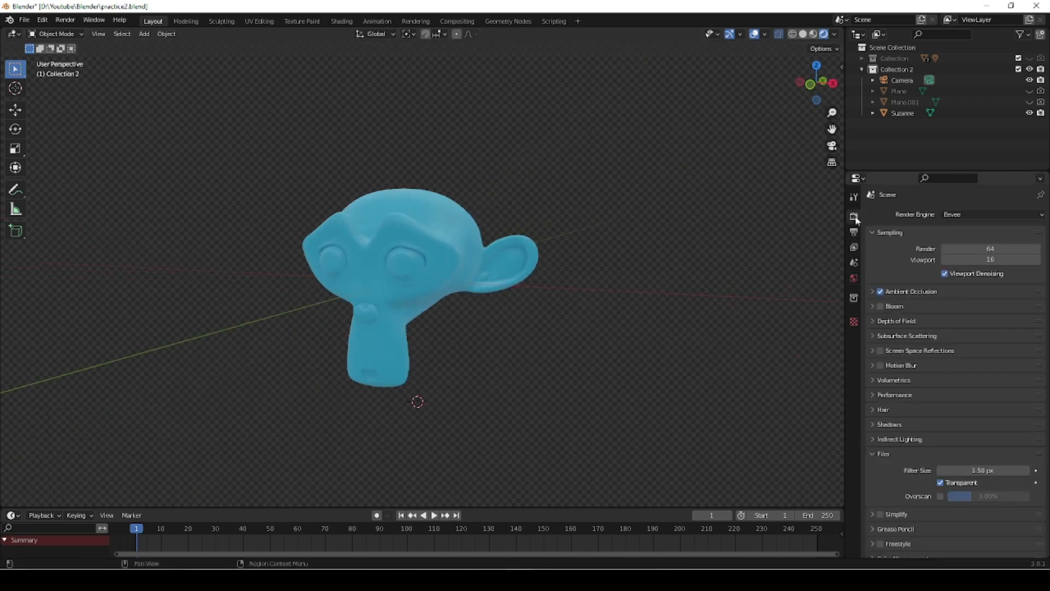
click(940, 483)
key(ctrl+z)
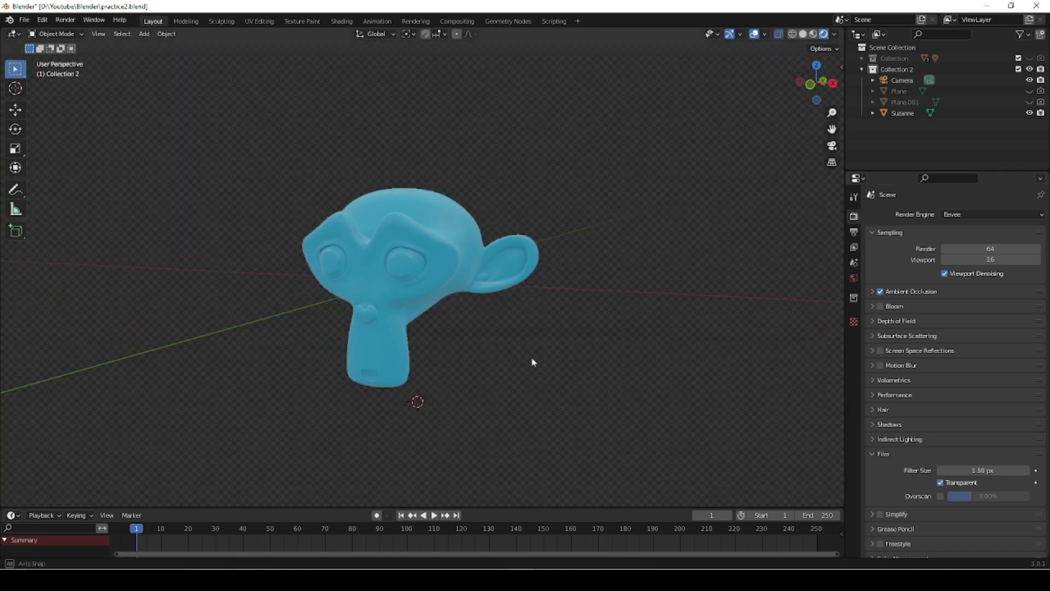
middle_drag(533, 361, 565, 373)
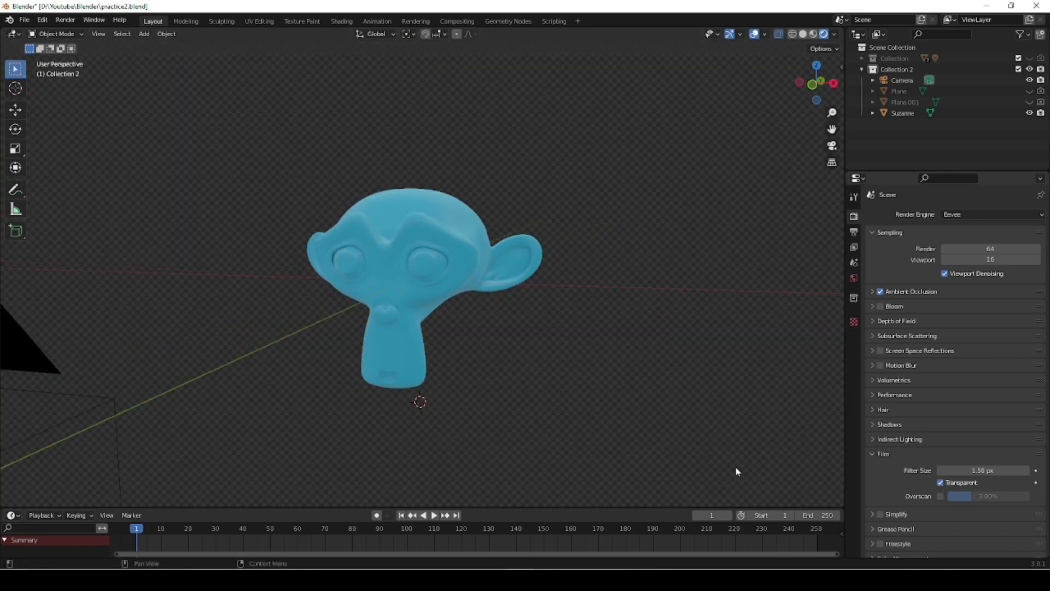
key(ctrl+shift+z)
middle_drag(497, 382, 735, 324)
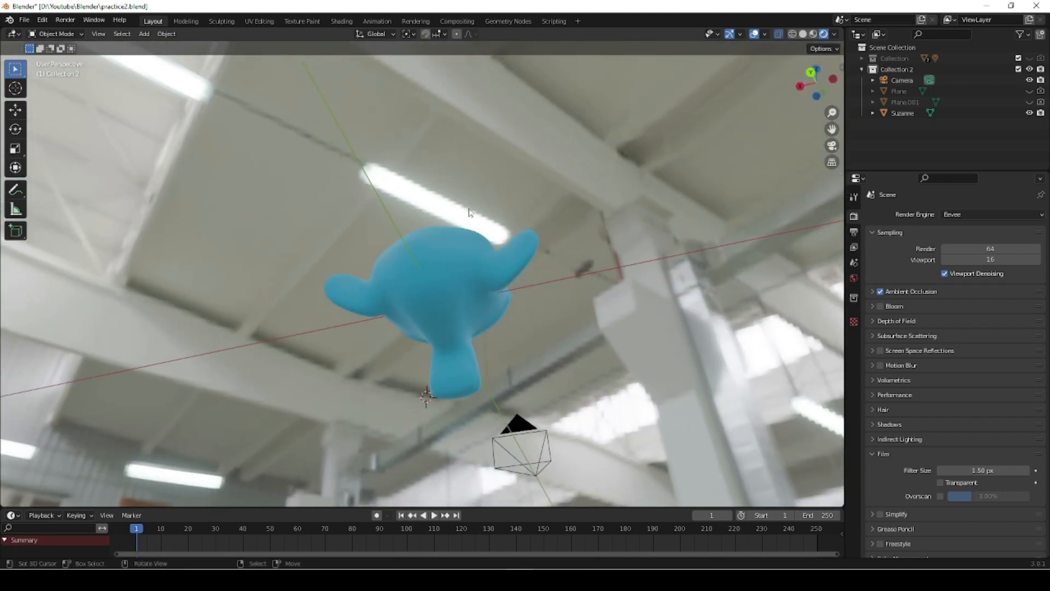
middle_drag(567, 305, 390, 249)
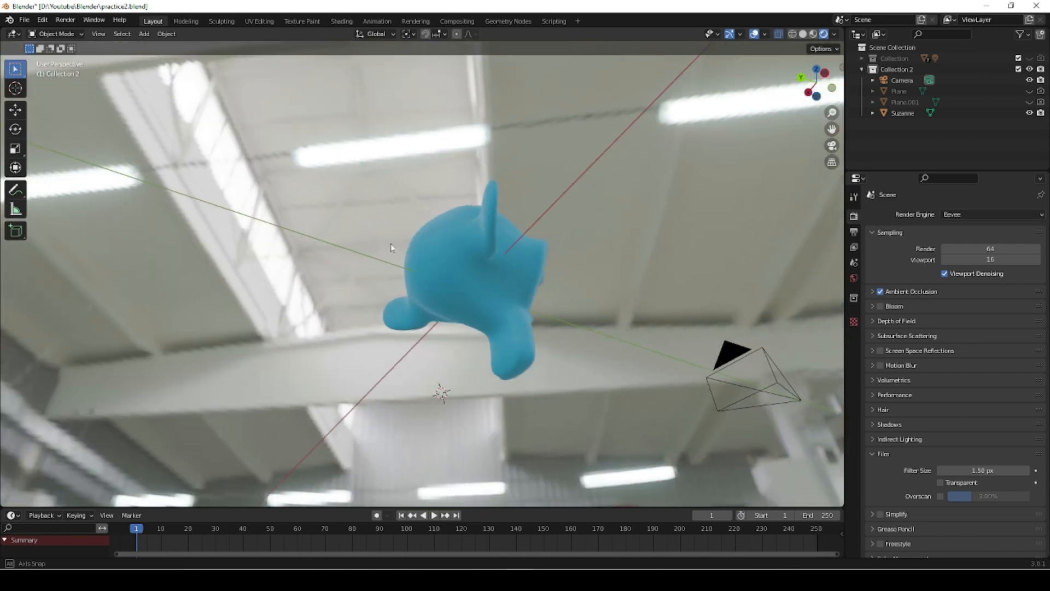
middle_drag(357, 282, 333, 297)
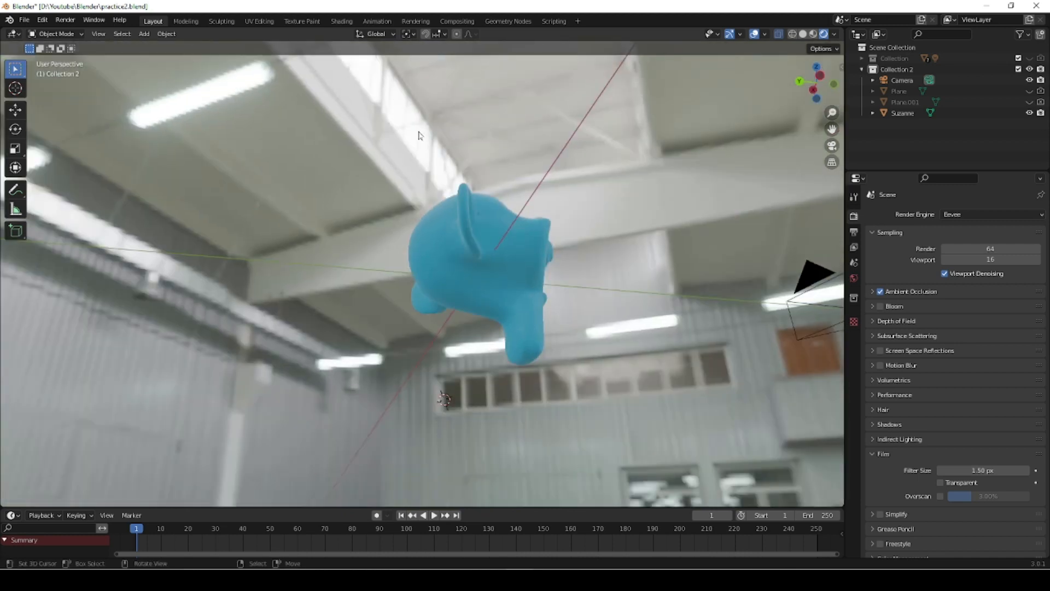
middle_drag(480, 370, 439, 366)
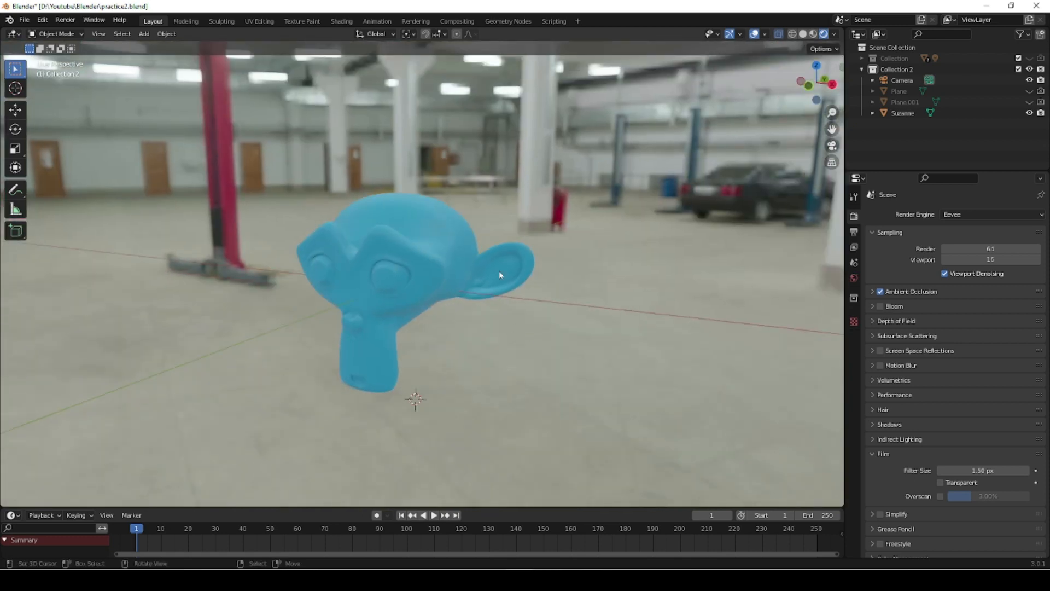
click(940, 482)
middle_drag(491, 354, 471, 375)
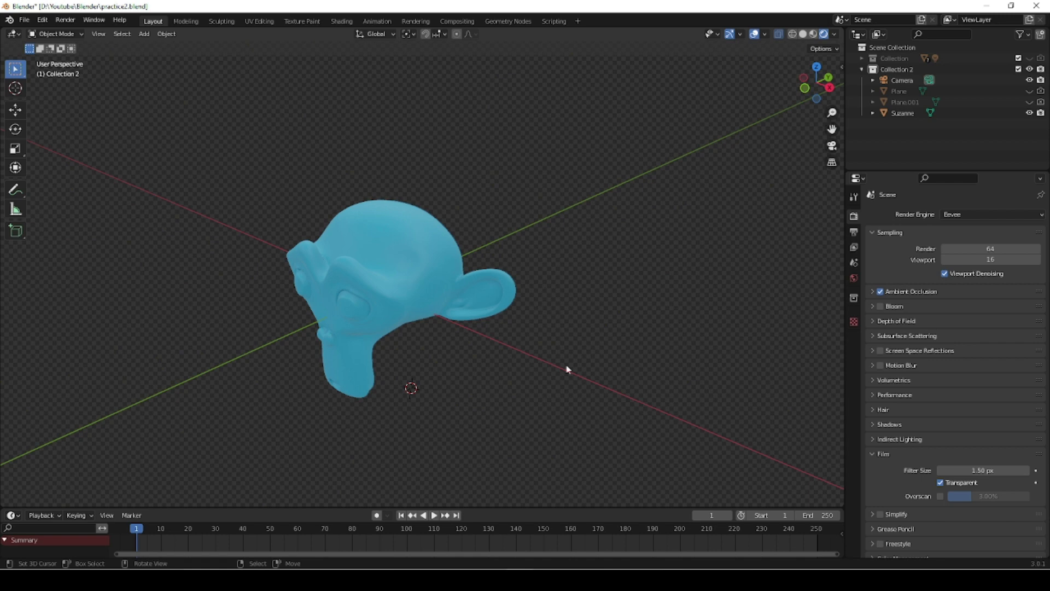
Lock the camera to the view, reframe the monkey head from a three-quarter angle, and unlock the camera again
key(KP_0)
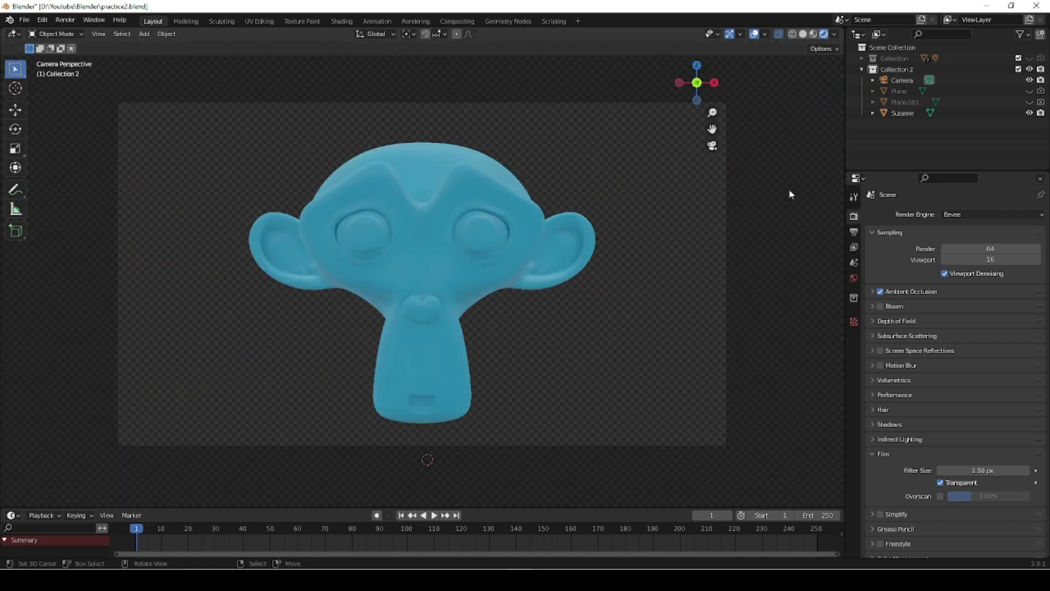
key(n)
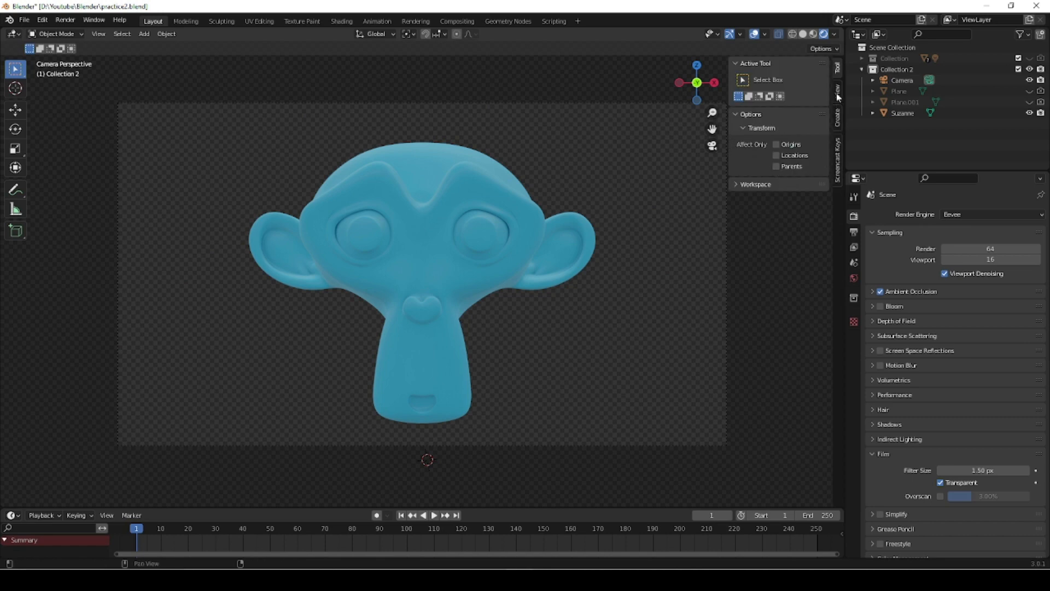
click(836, 92)
click(777, 201)
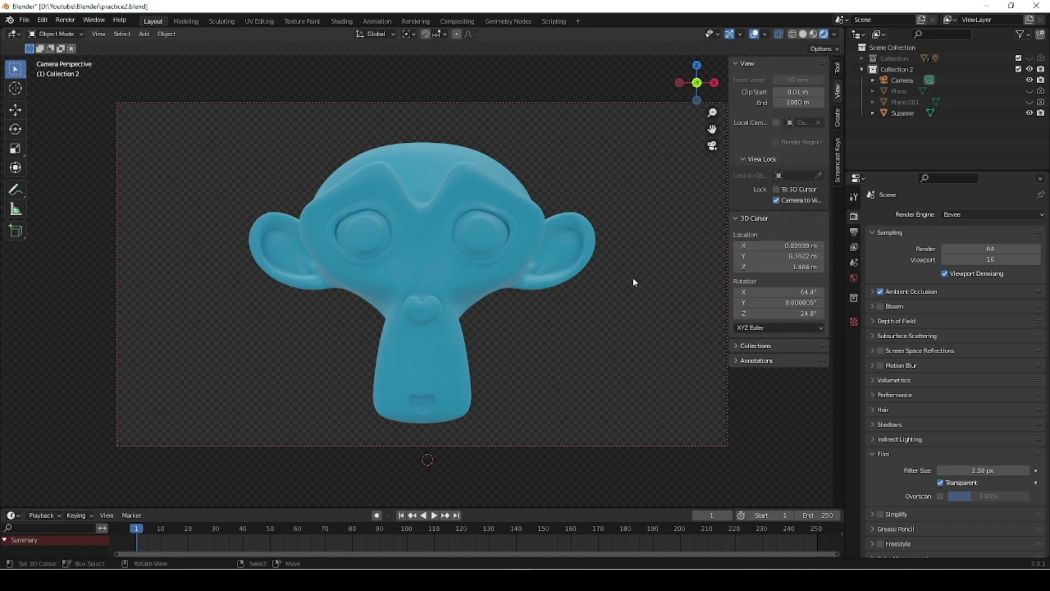
middle_drag(610, 290, 557, 293)
middle_drag(453, 260, 554, 304)
middle_drag(509, 352, 511, 326)
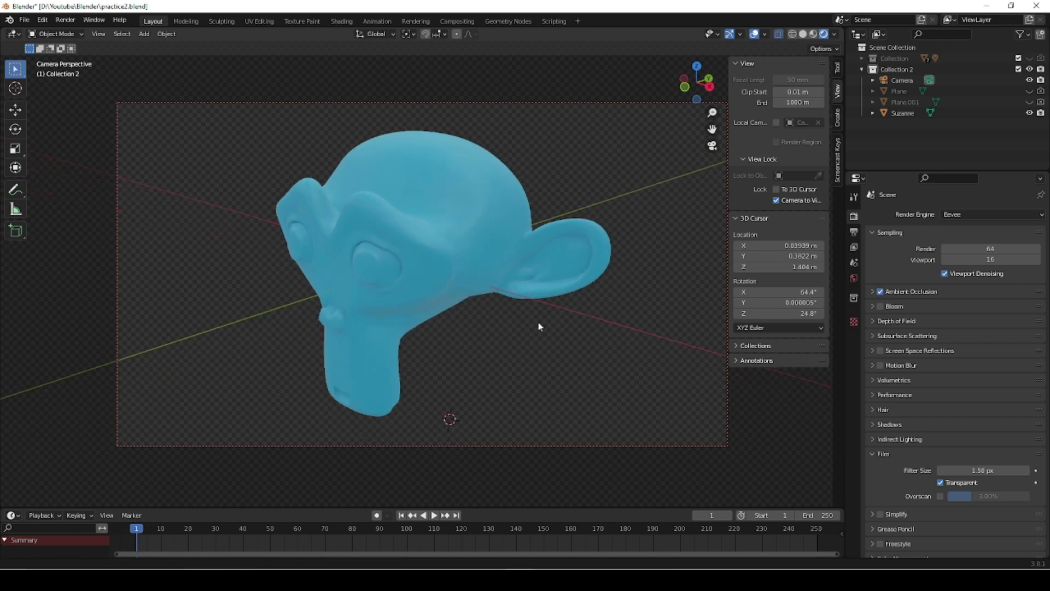
click(776, 201)
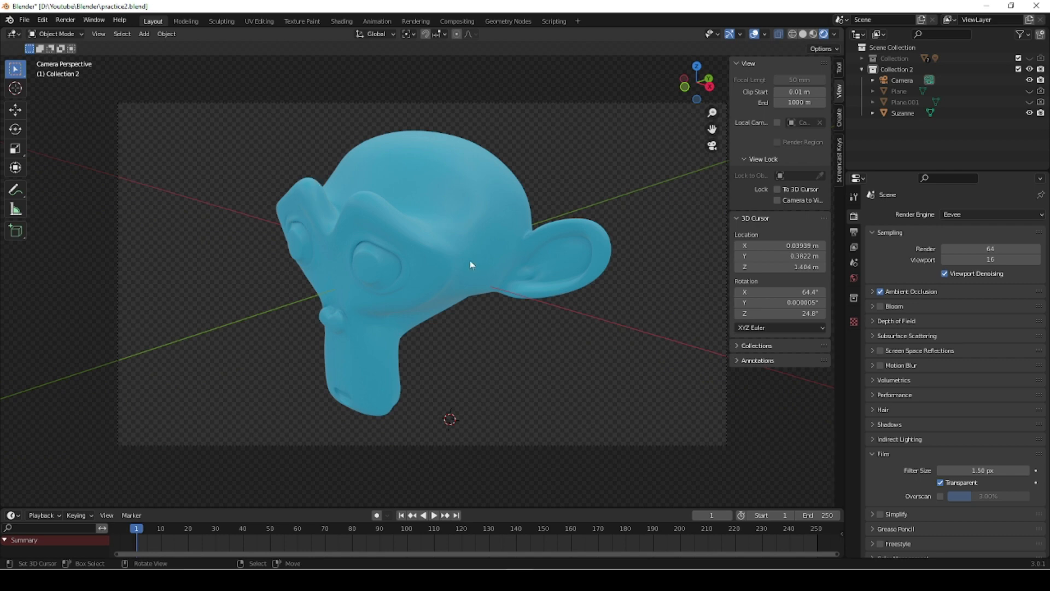
key(n)
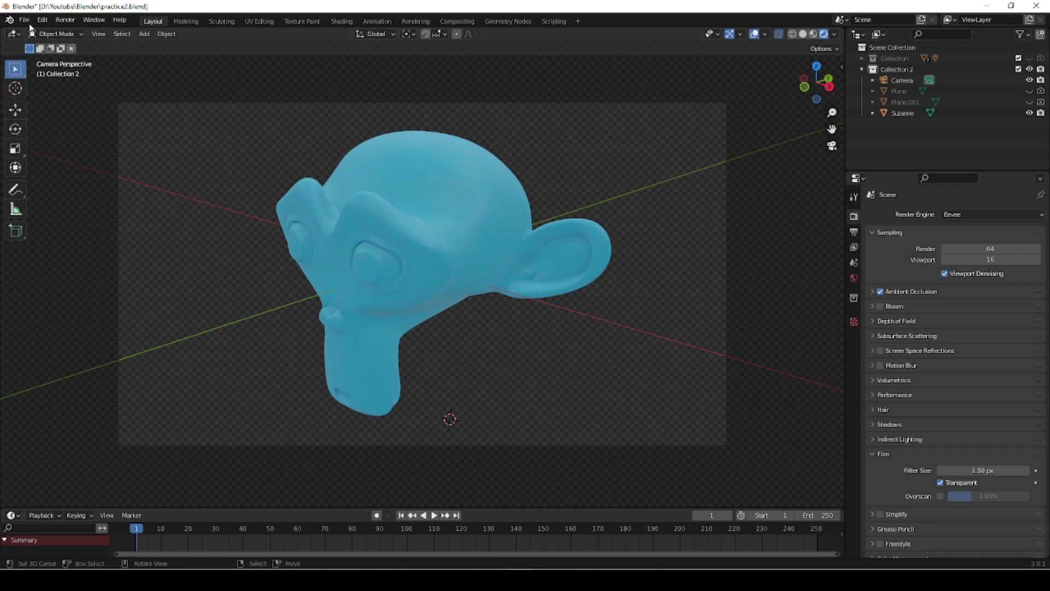
Render a still image of the monkey head from the three-quarter camera angle and close the render result
click(66, 19)
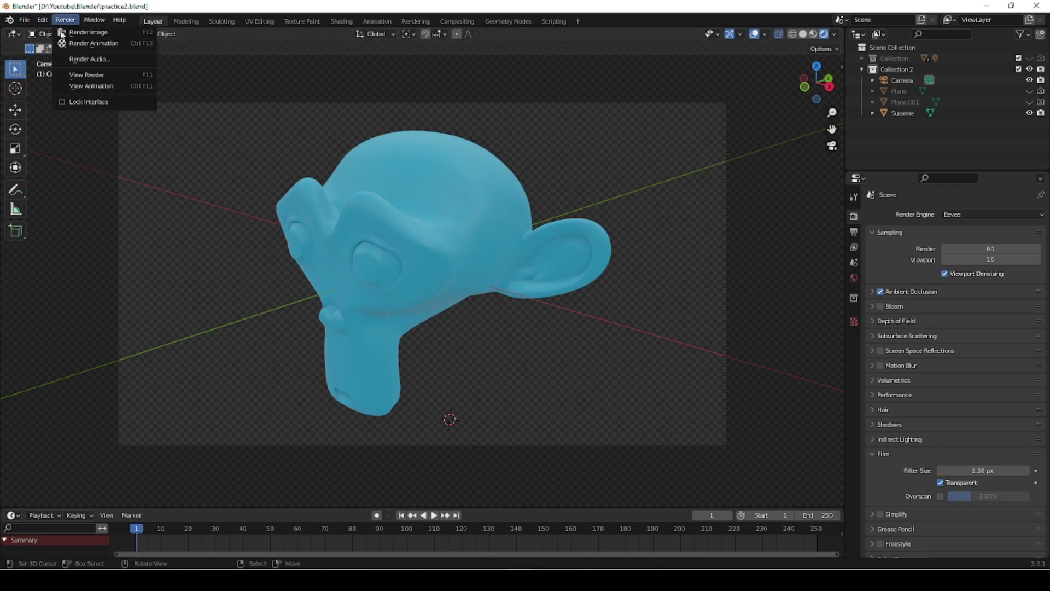
click(82, 32)
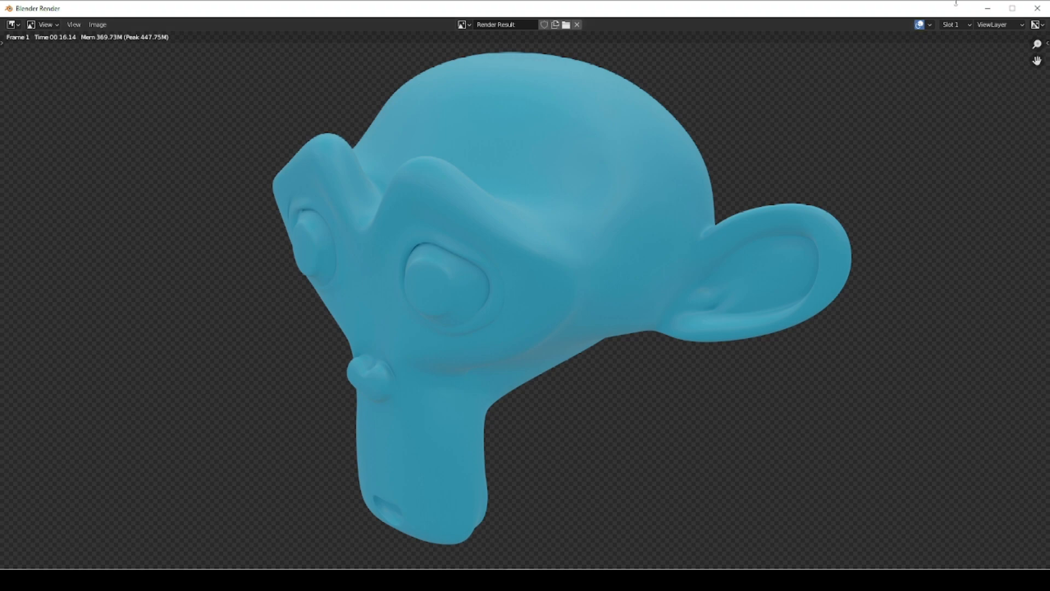
click(1037, 8)
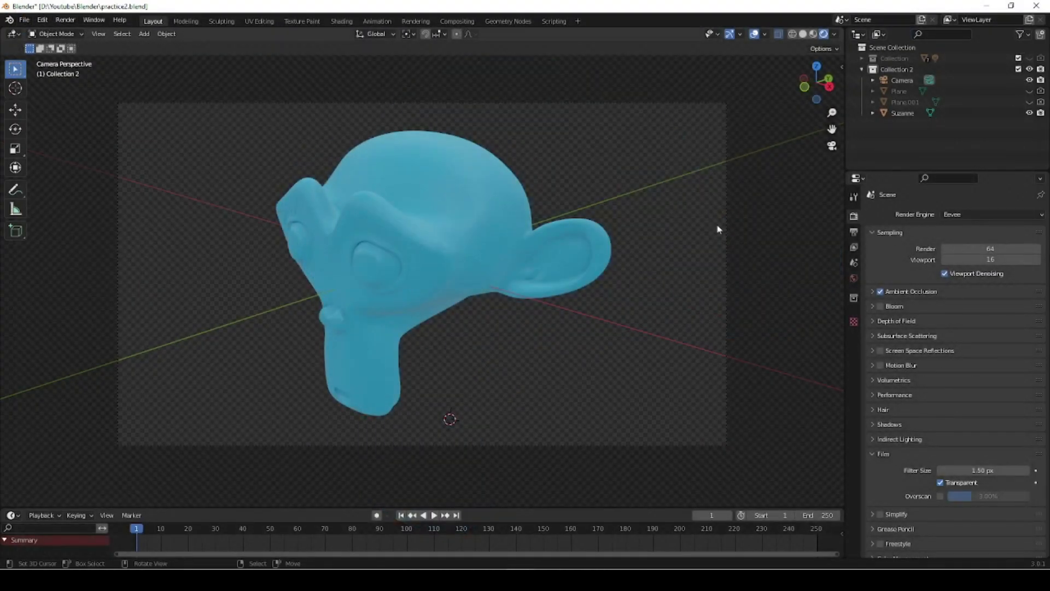
Compare the monkey head's shading with Ambient Occlusion off and on, and briefly toggle Screen Space Reflections
click(879, 292)
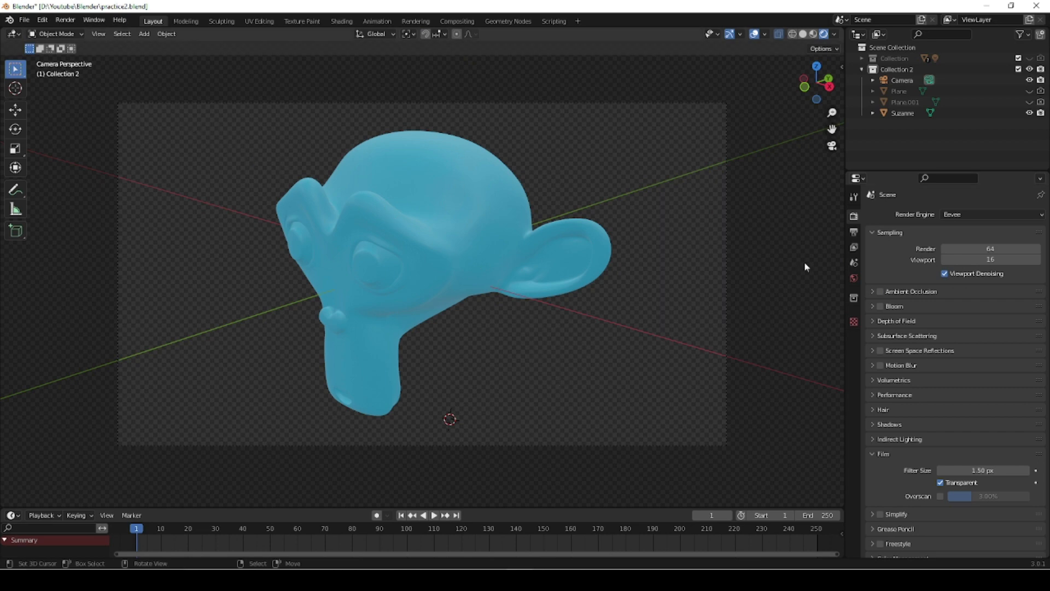
click(879, 292)
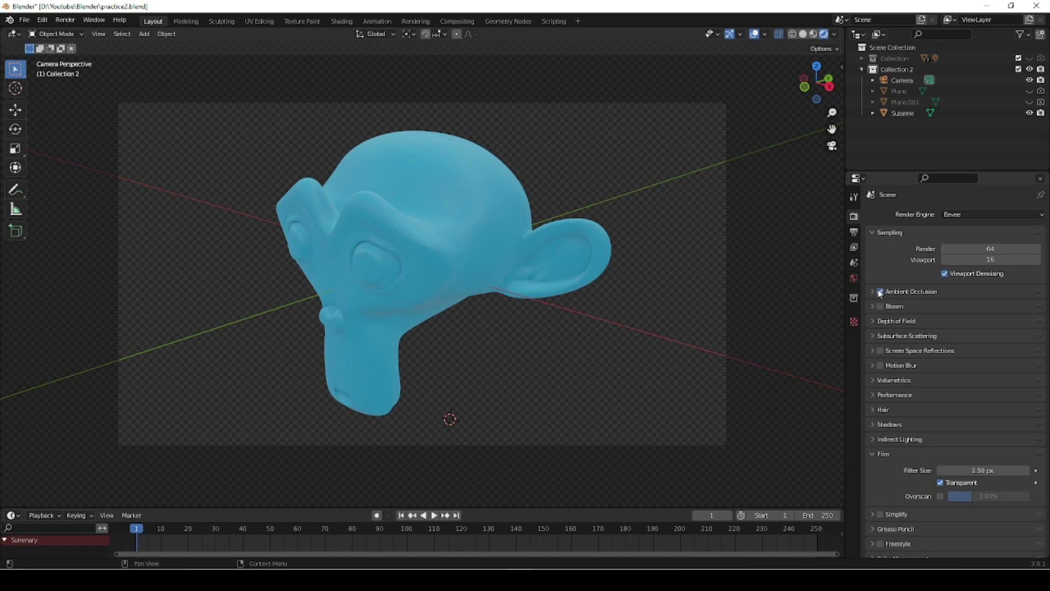
click(880, 291)
click(880, 291)
click(873, 292)
click(873, 292)
click(880, 351)
click(879, 351)
Make Plane and Plane.001 visible in the viewport and enable both of them for rendering
click(1029, 101)
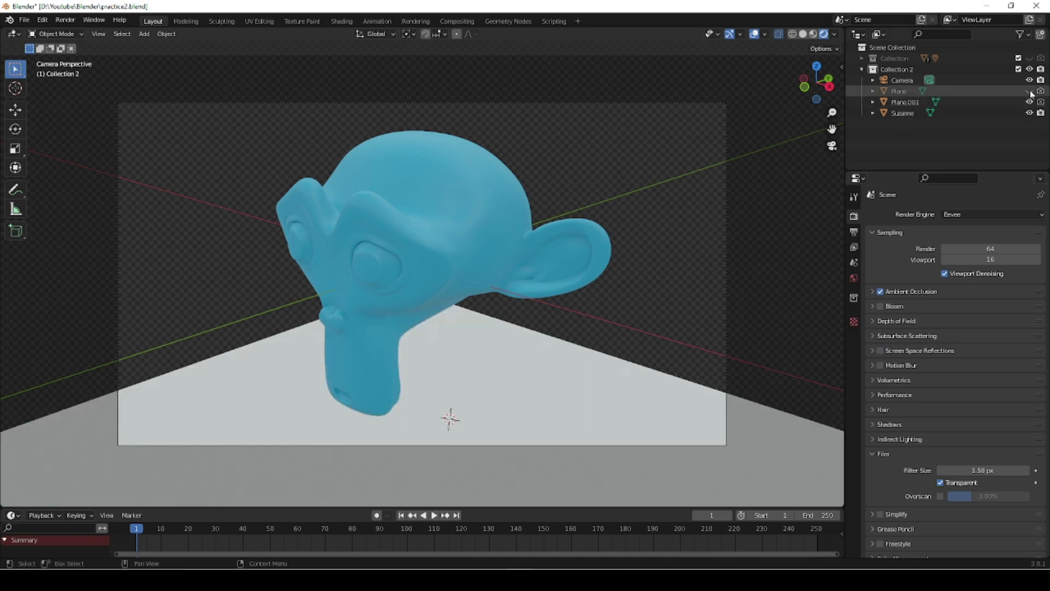
click(1030, 92)
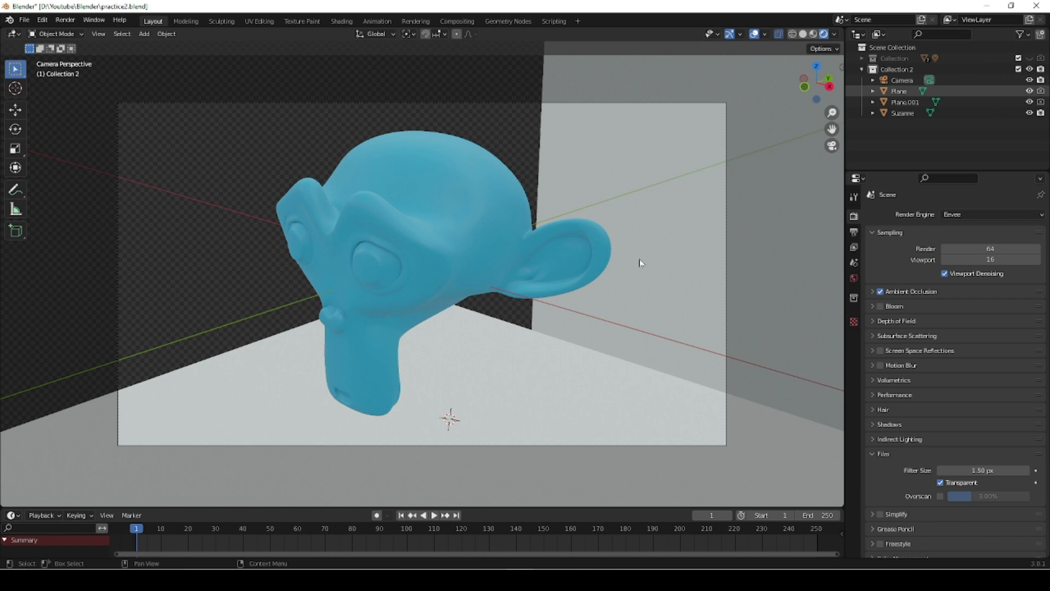
scroll(543, 334, down, 1)
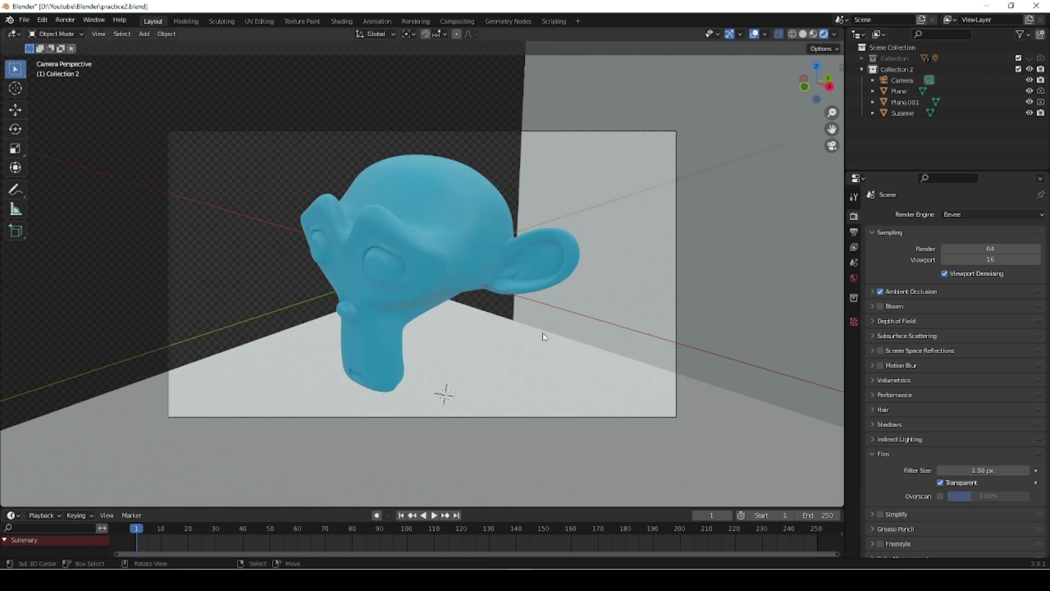
scroll(531, 304, down, 1)
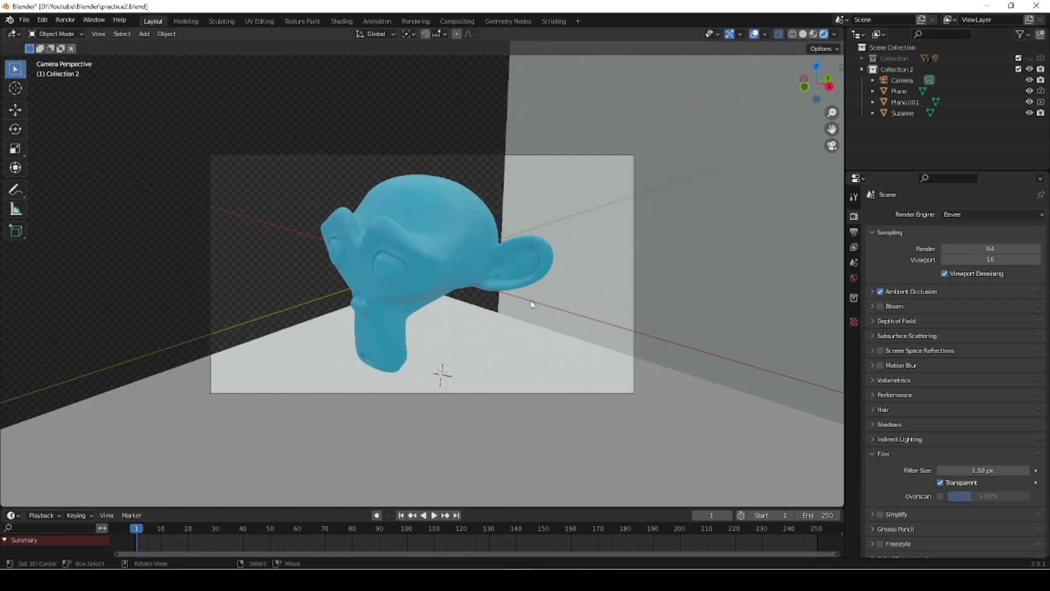
click(1041, 91)
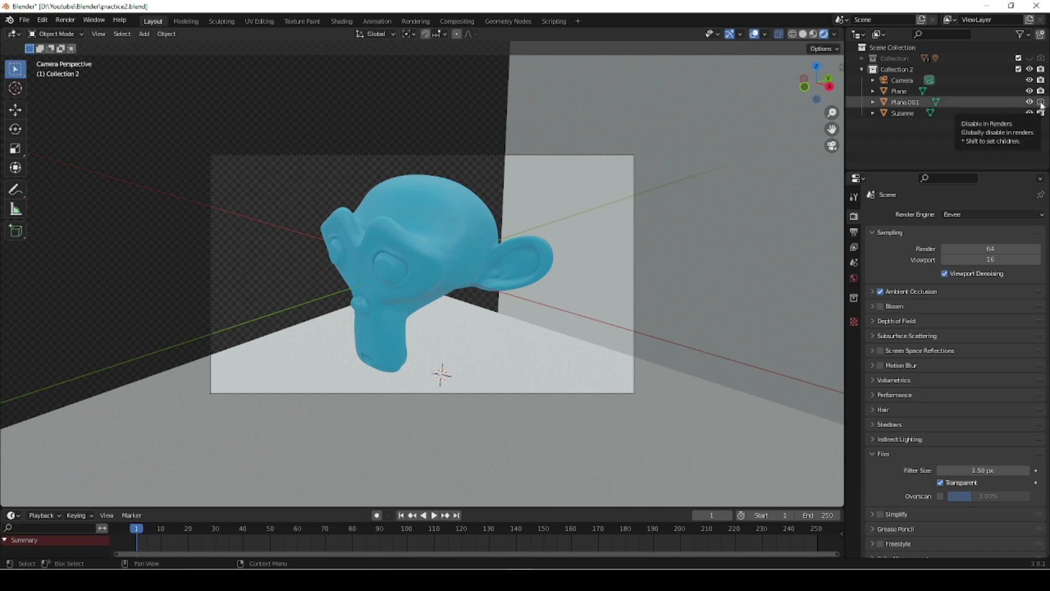
click(1041, 103)
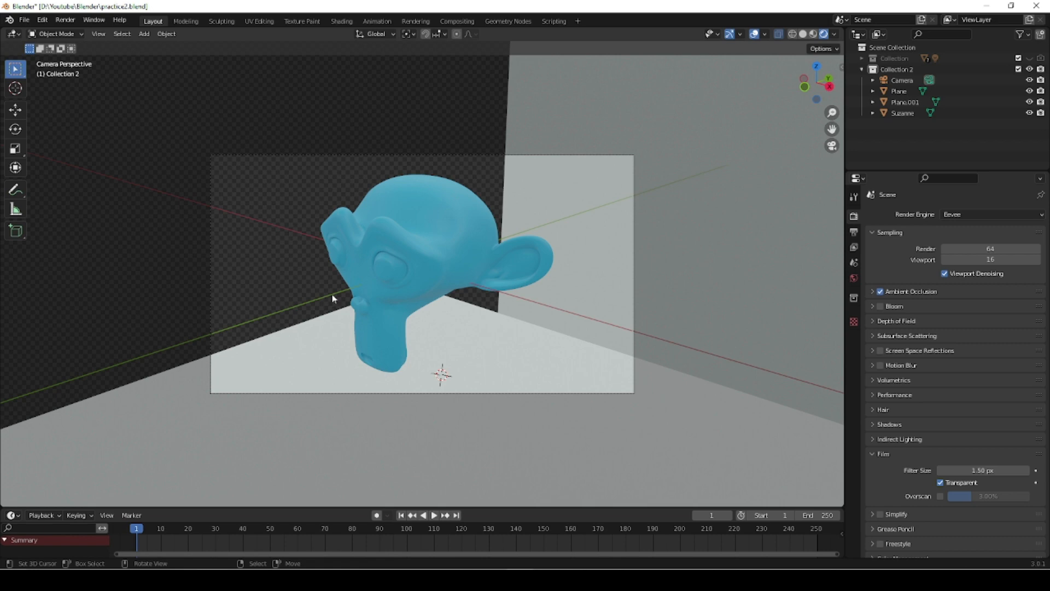
Raise the floor plane Plane.001 about 0.95 m along the global Z axis
click(481, 360)
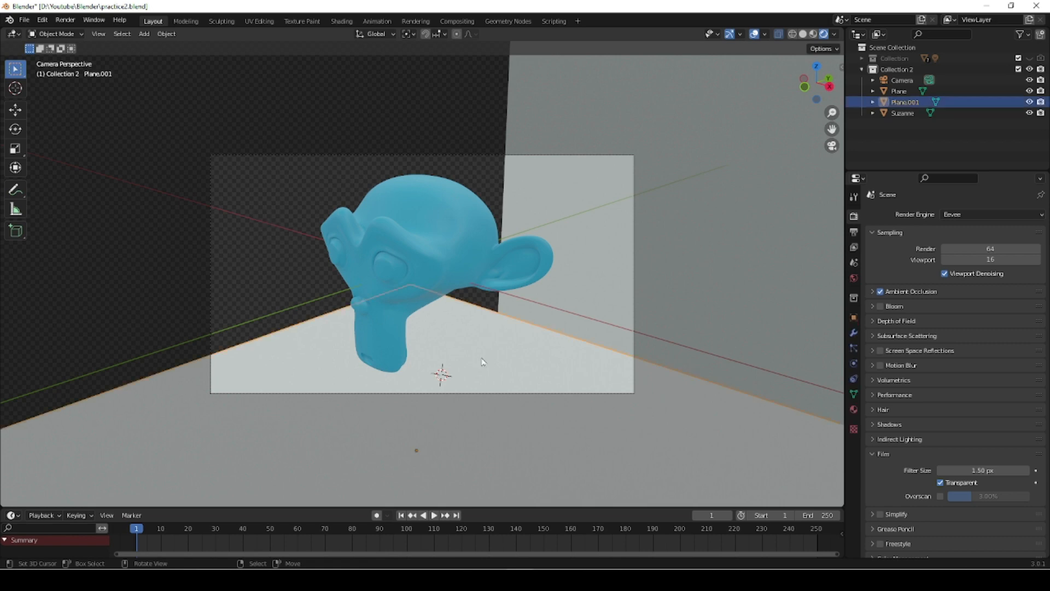
key(g)
key(z)
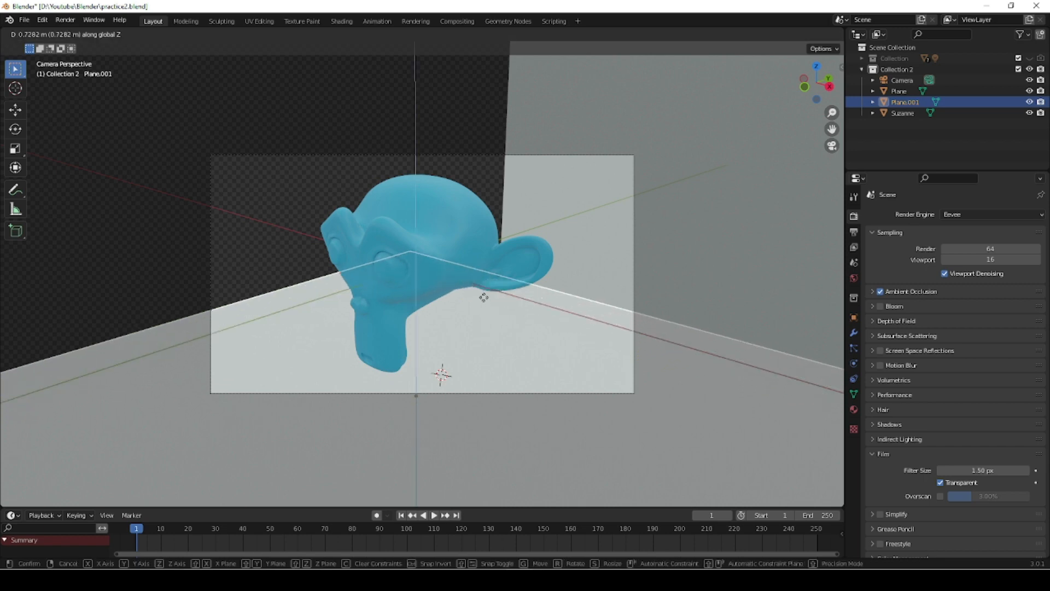
click(486, 284)
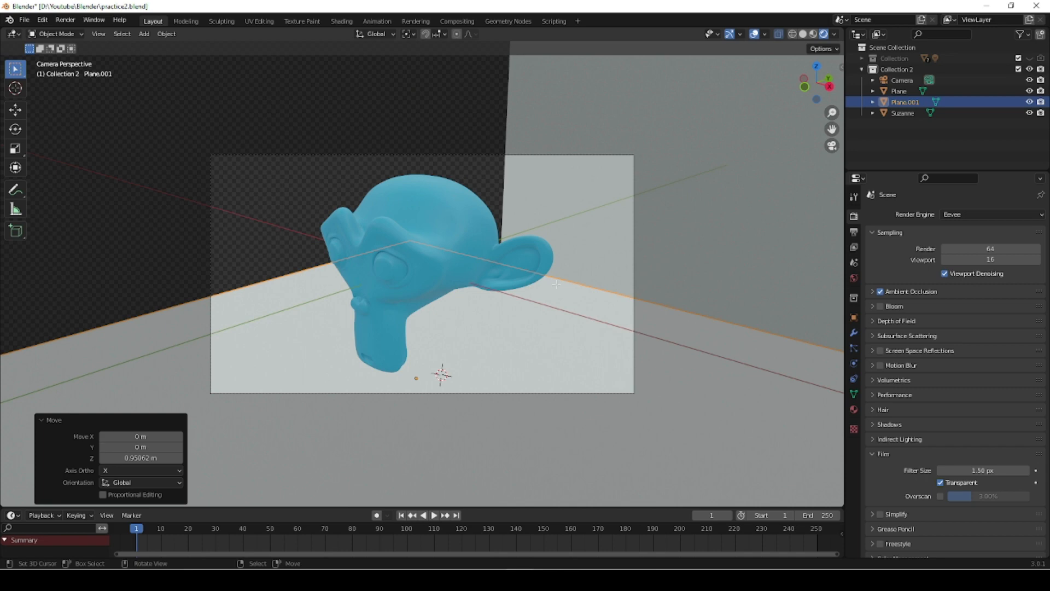
Extrude the floor plane's two back edges about 2.76 m upward along Z to form walls, and return to Object Mode
key(Tab)
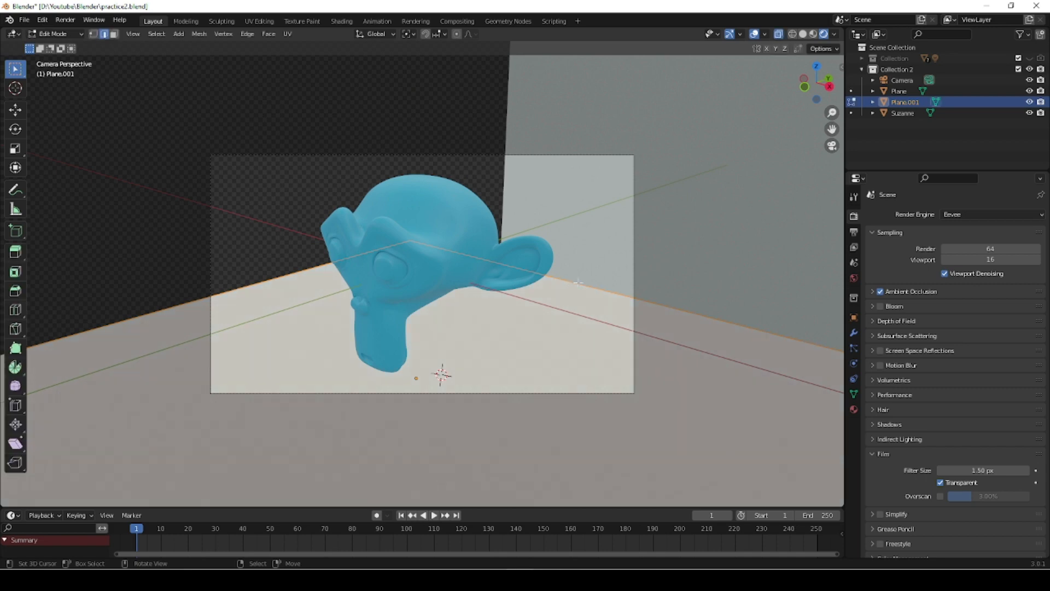
click(579, 283)
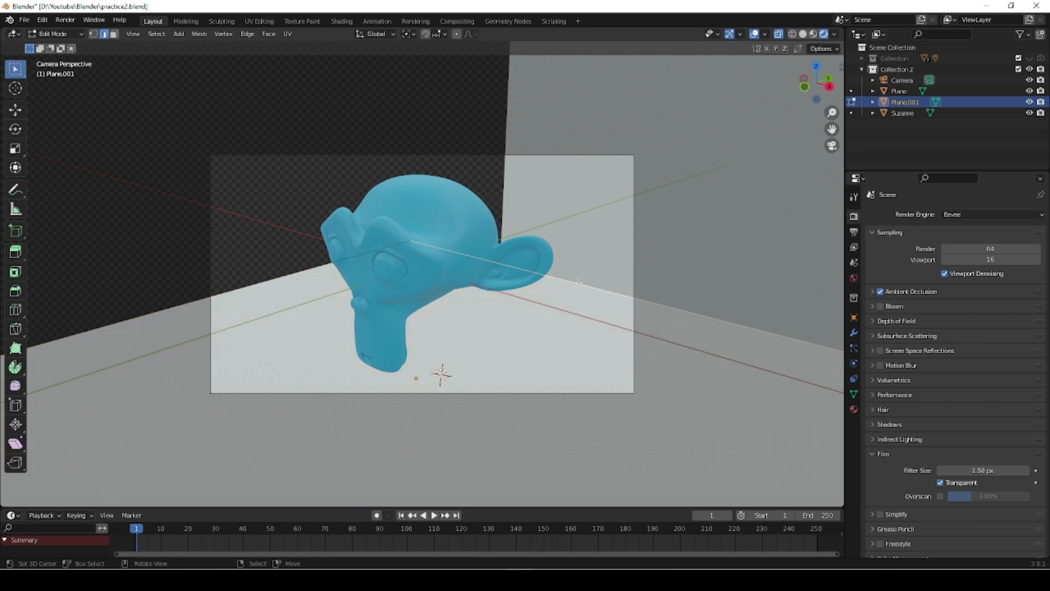
shift+click(268, 277)
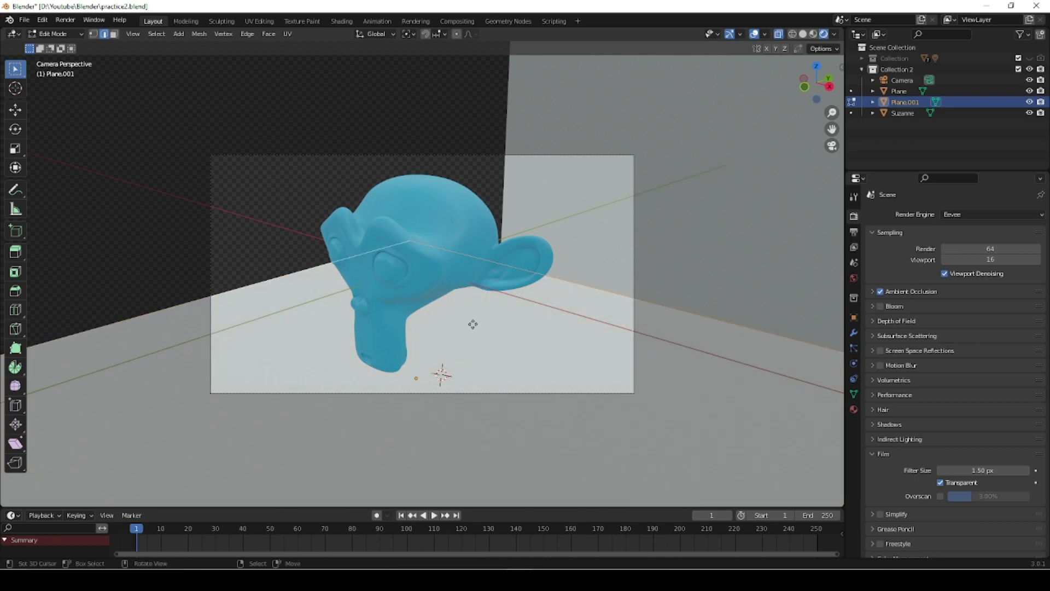
key(e)
key(z)
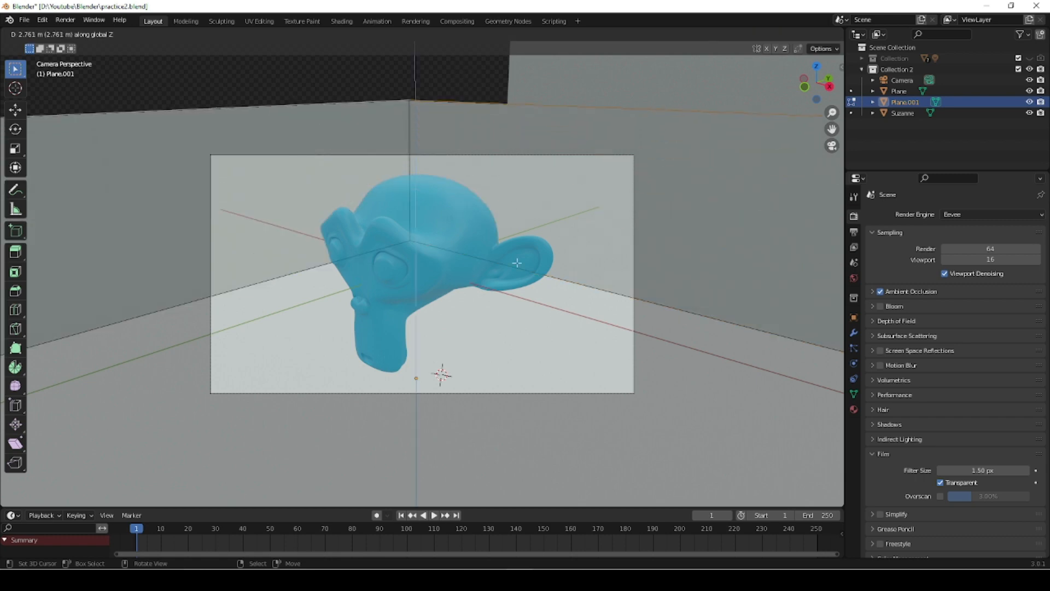
click(463, 69)
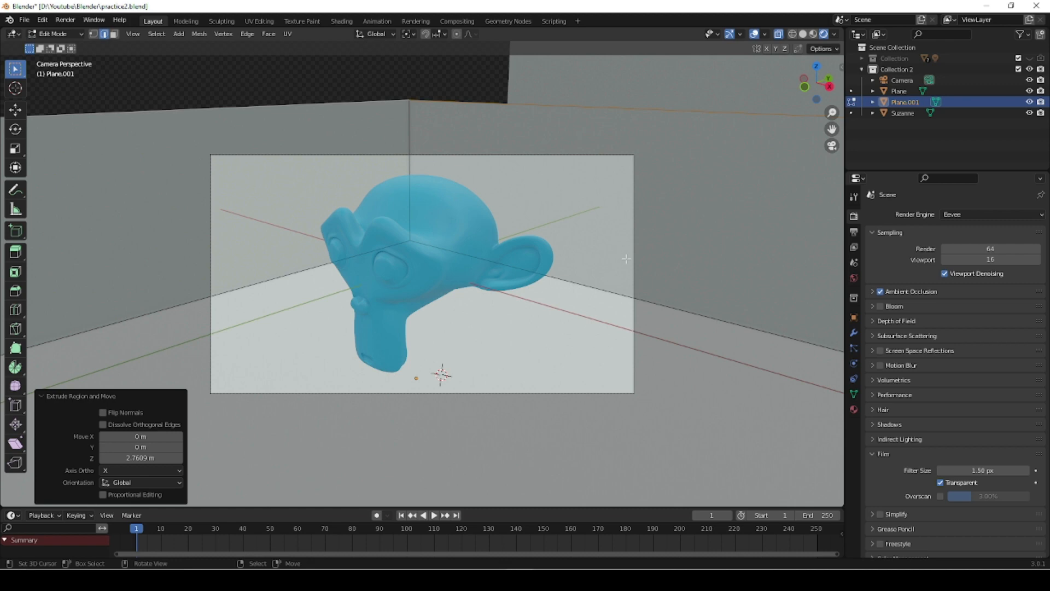
key(Tab)
Examine the monkey head and the walled floor from several angles outside the camera, and return to the camera view
scroll(461, 309, down, 3)
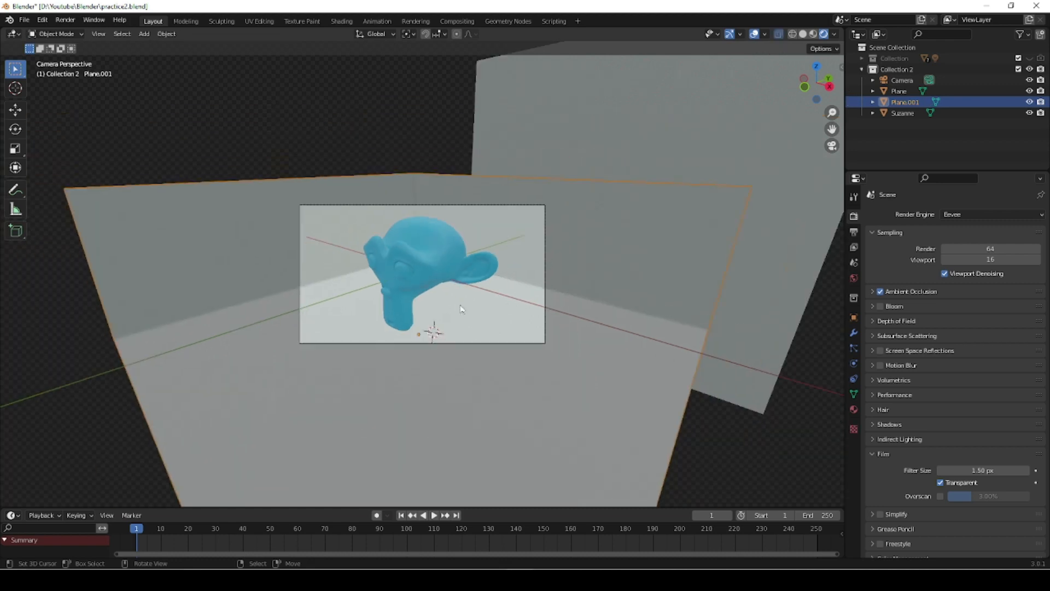
key(KP_0)
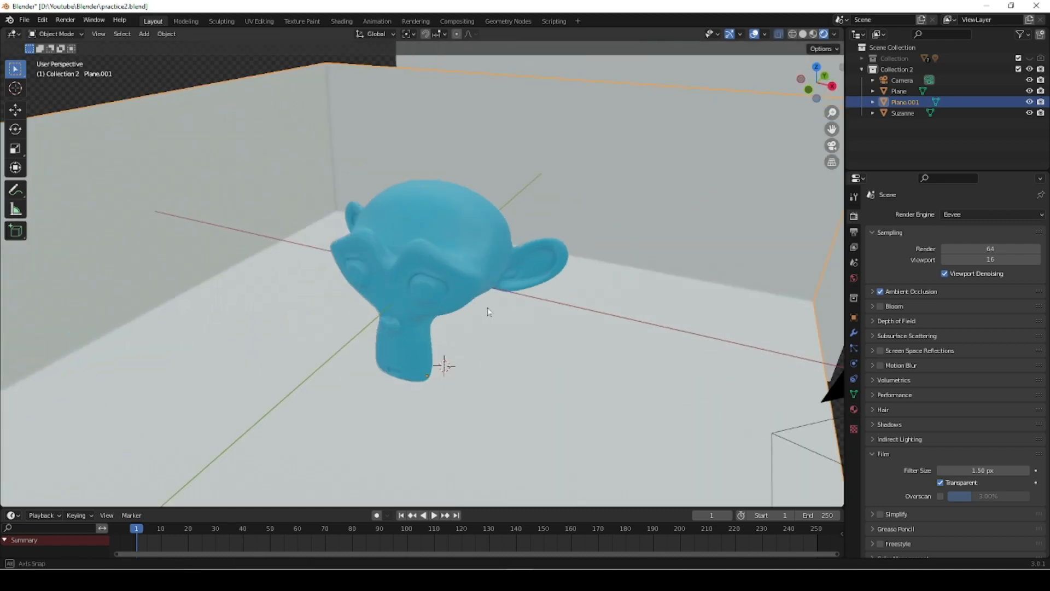
scroll(487, 314, down, 2)
scroll(488, 310, down, 2)
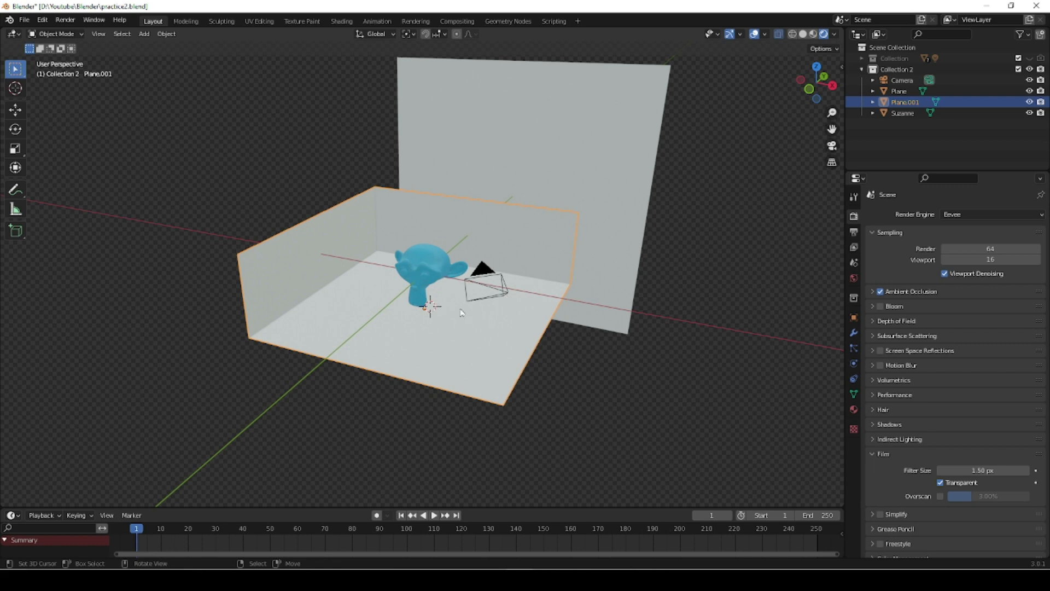
scroll(474, 293, up, 7)
scroll(474, 292, up, 3)
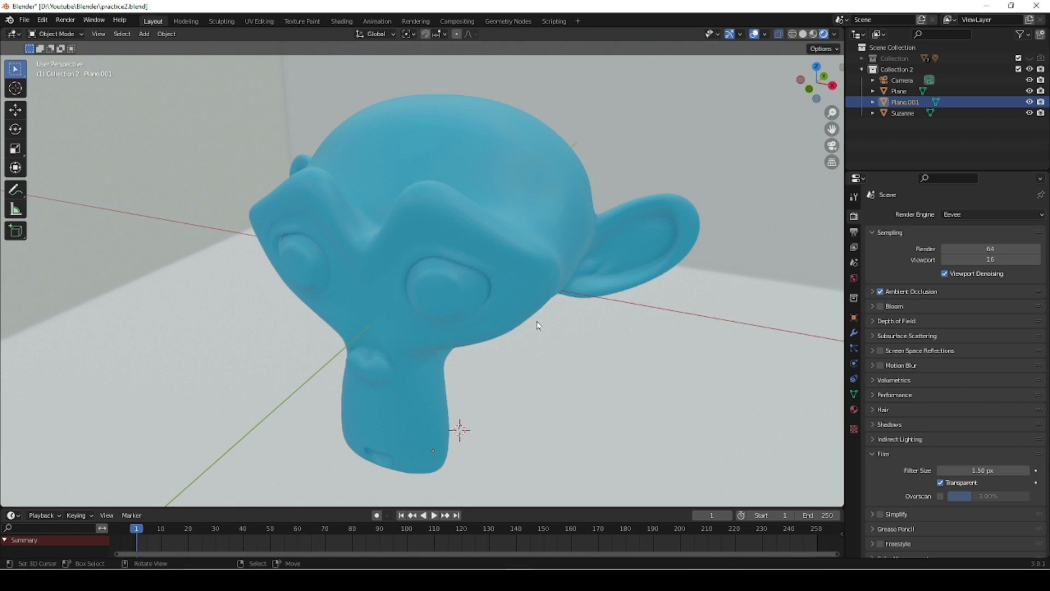
middle_drag(533, 321, 415, 263)
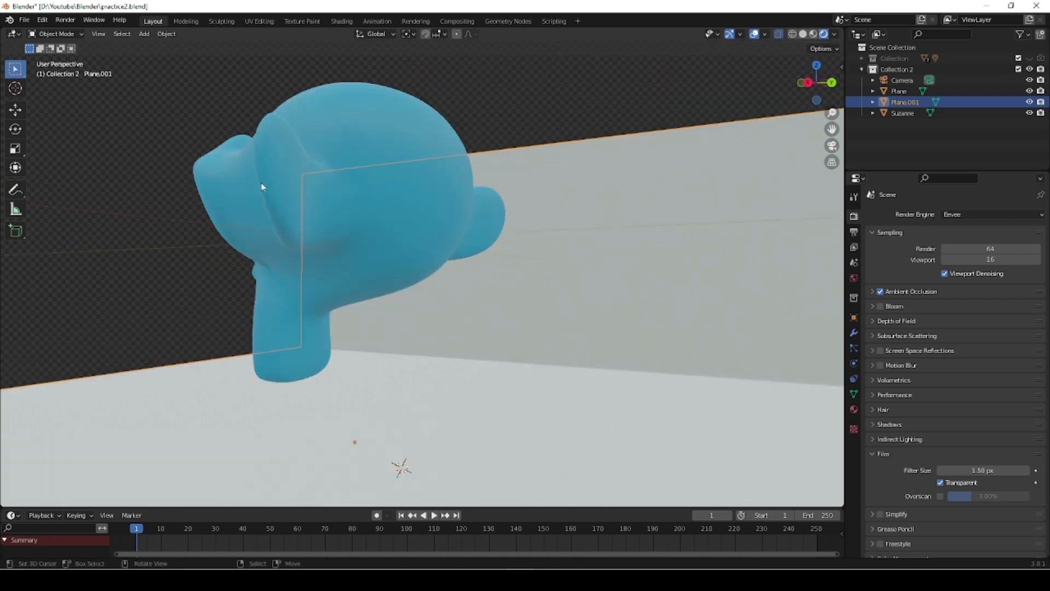
click(556, 103)
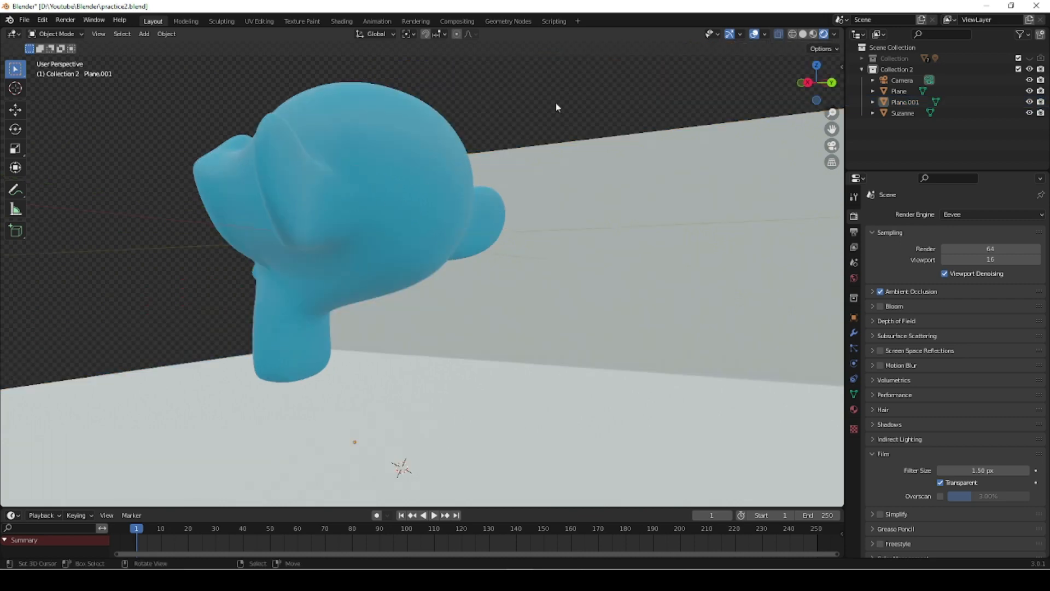
middle_drag(496, 254, 565, 332)
key(KP_0)
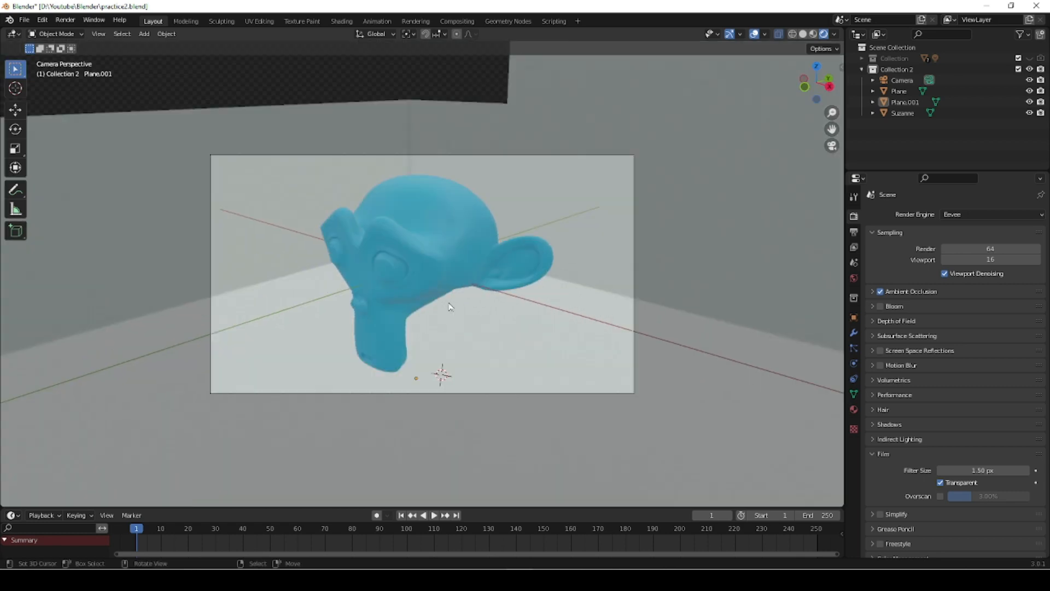
Render a still image of the monkey head in front of the new walls and close the render result
scroll(452, 306, up, 2)
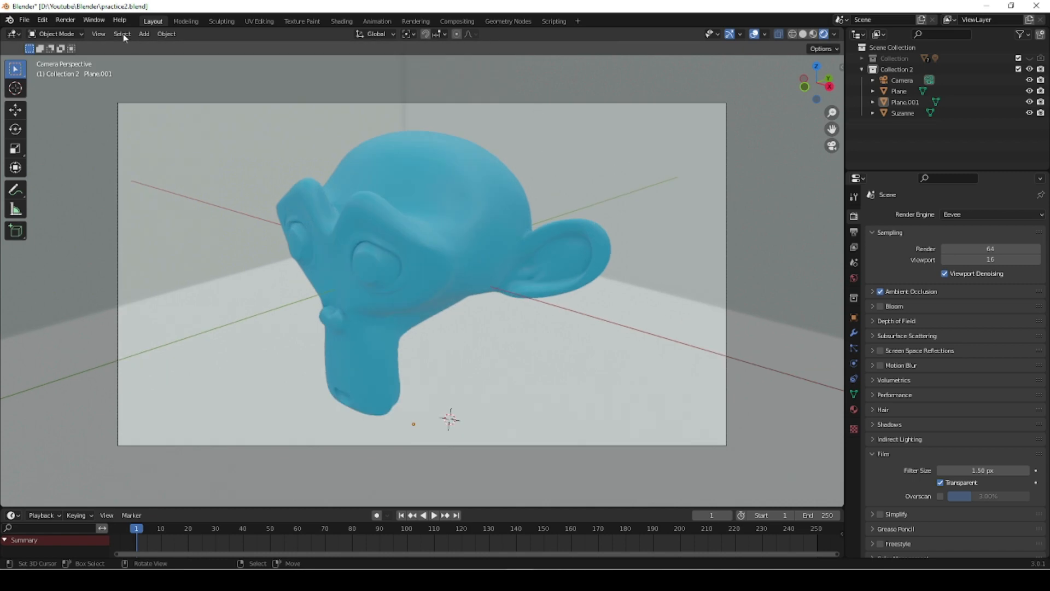
click(65, 20)
click(74, 31)
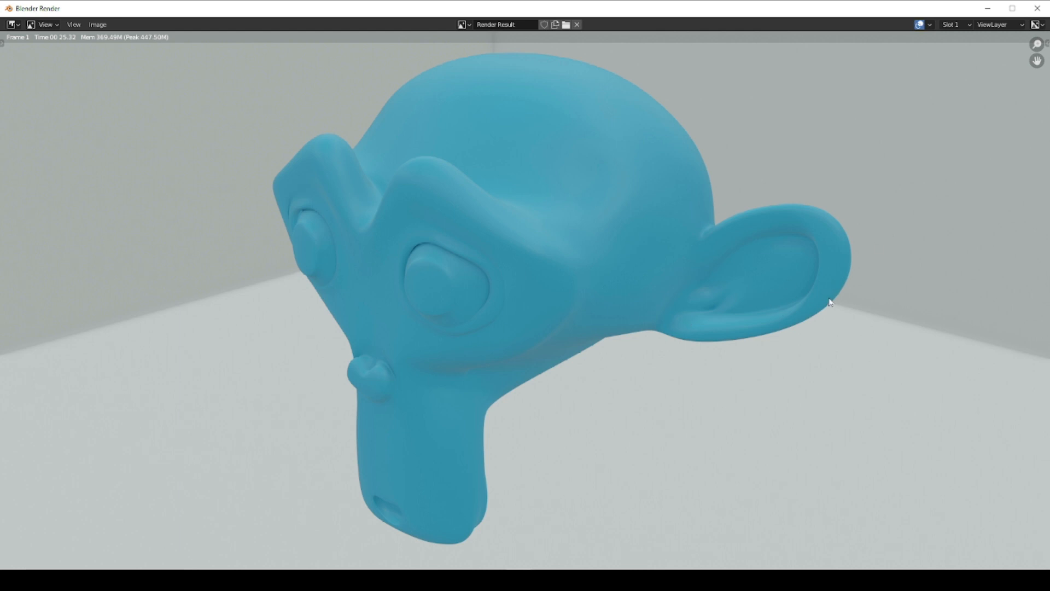
click(1037, 8)
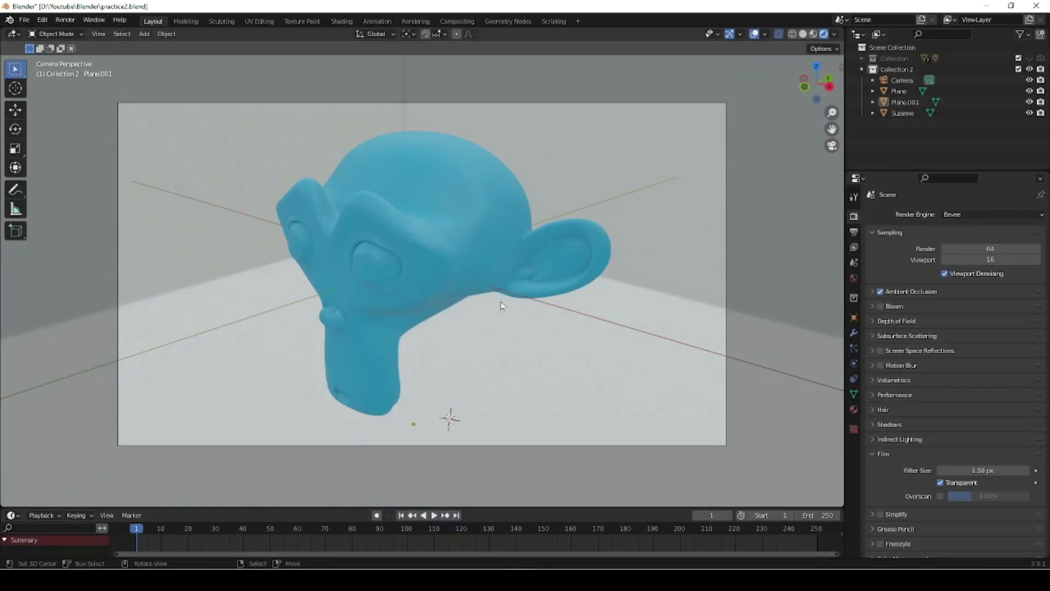
Try a World background strength of 10, set it to 0.5 instead, and leave the camera view
click(856, 280)
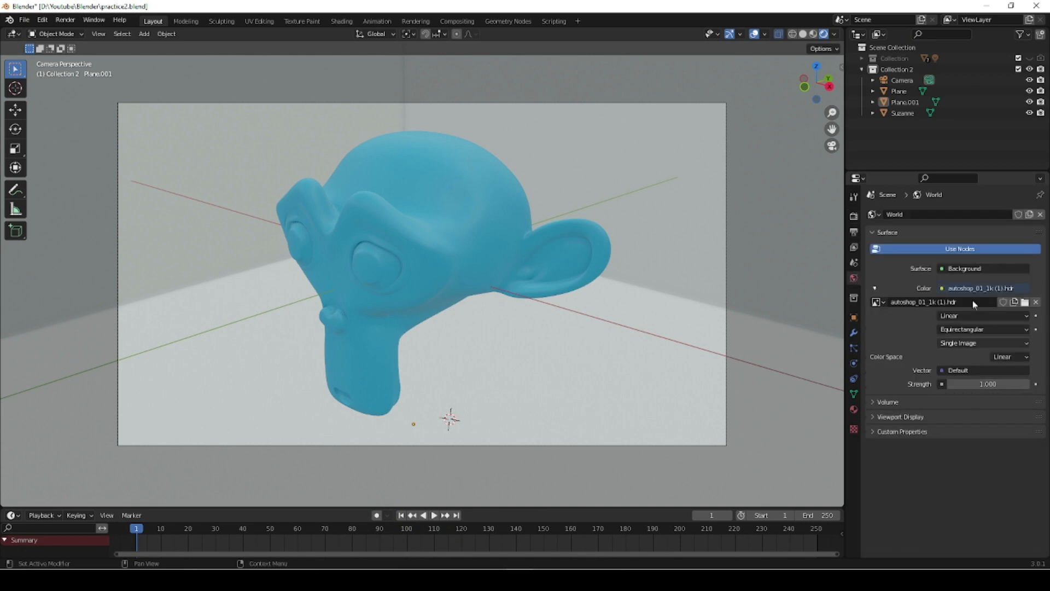
click(987, 384)
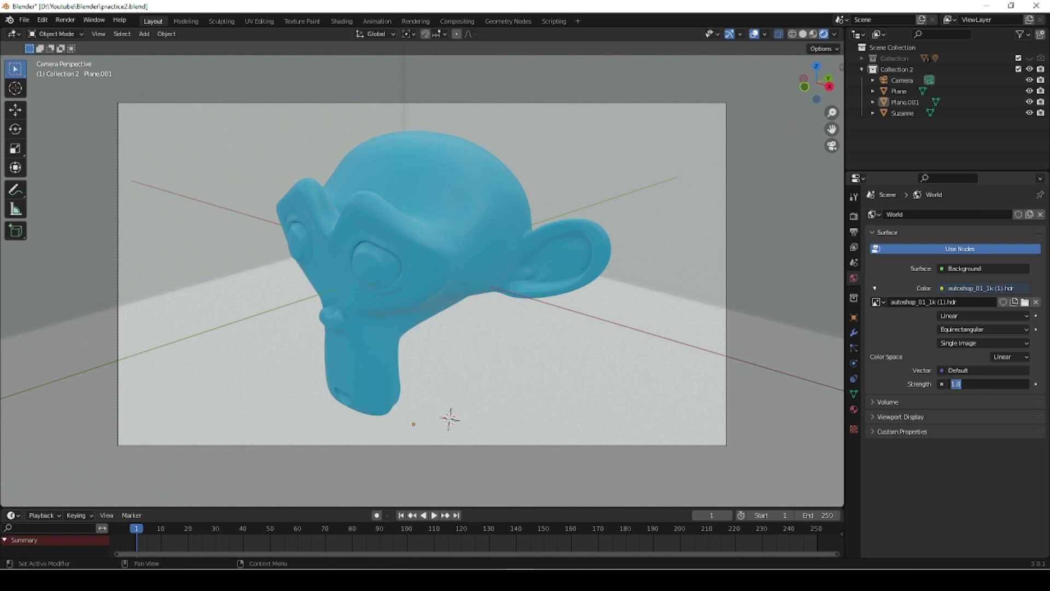
text(10)
key(Return)
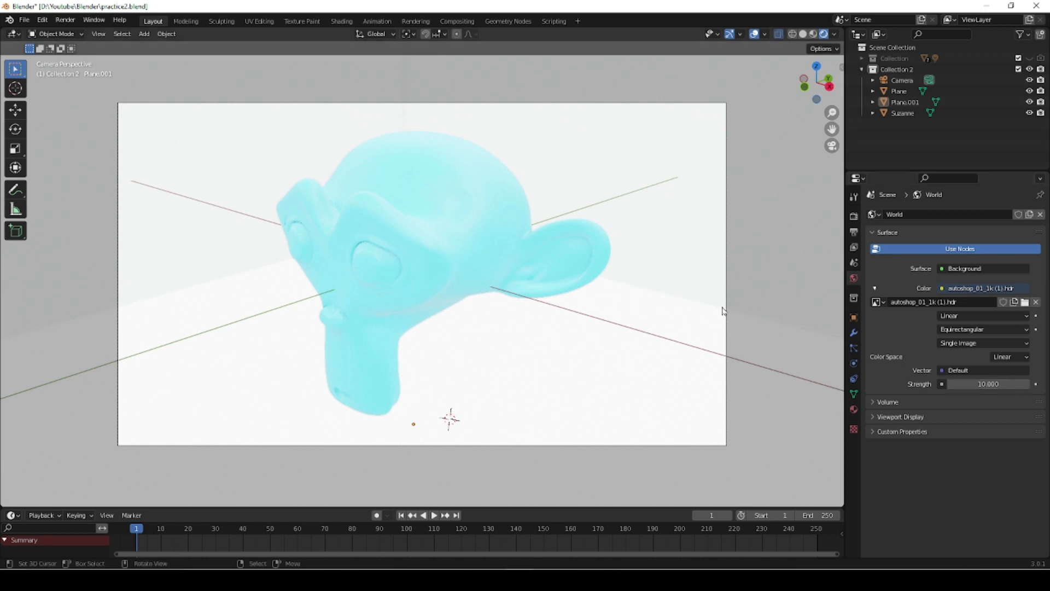
click(987, 384)
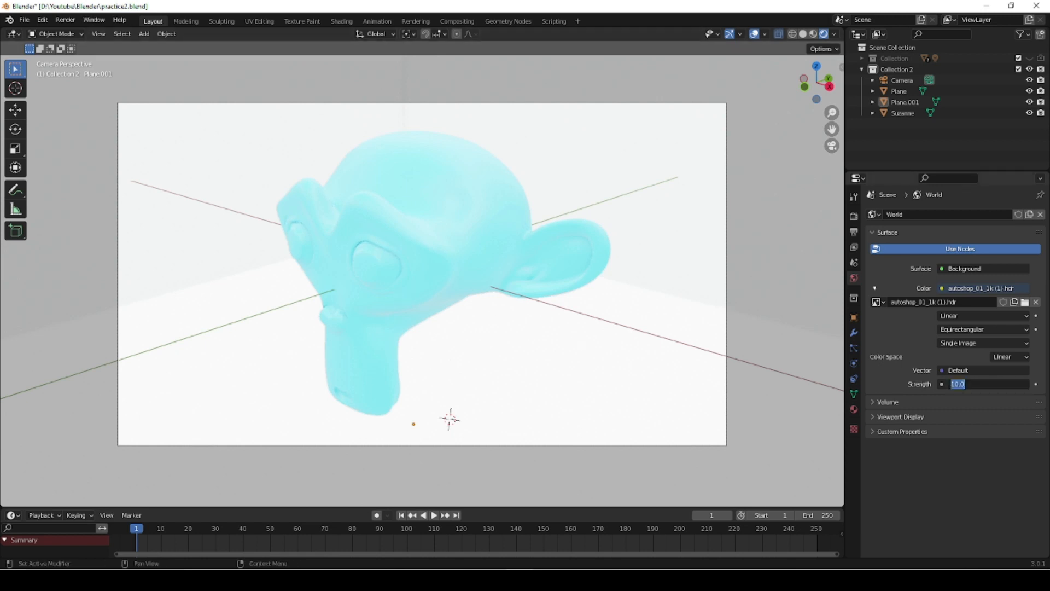
text(0.5)
key(Return)
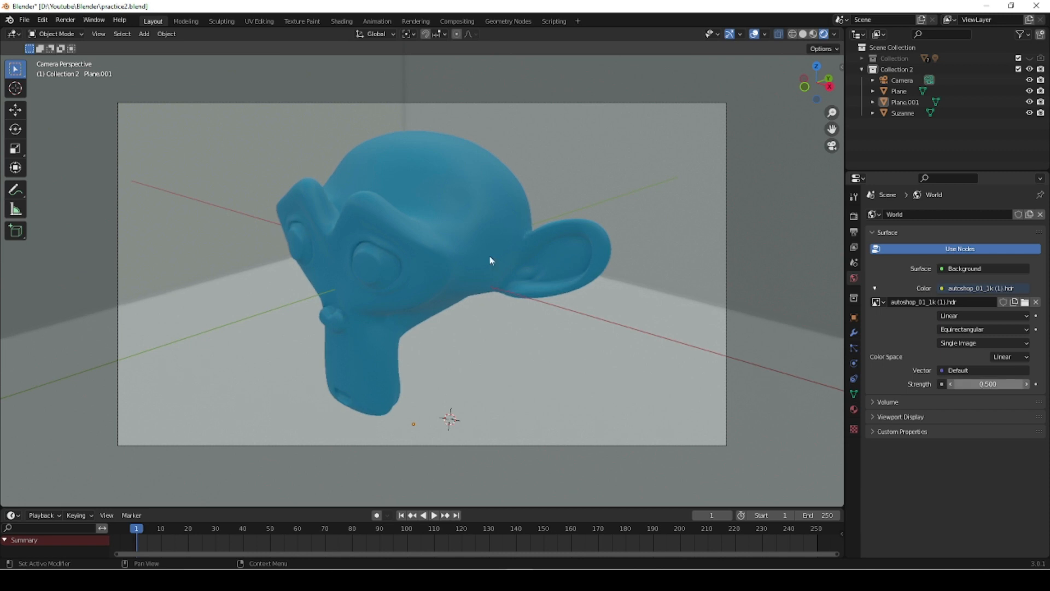
key(KP_0)
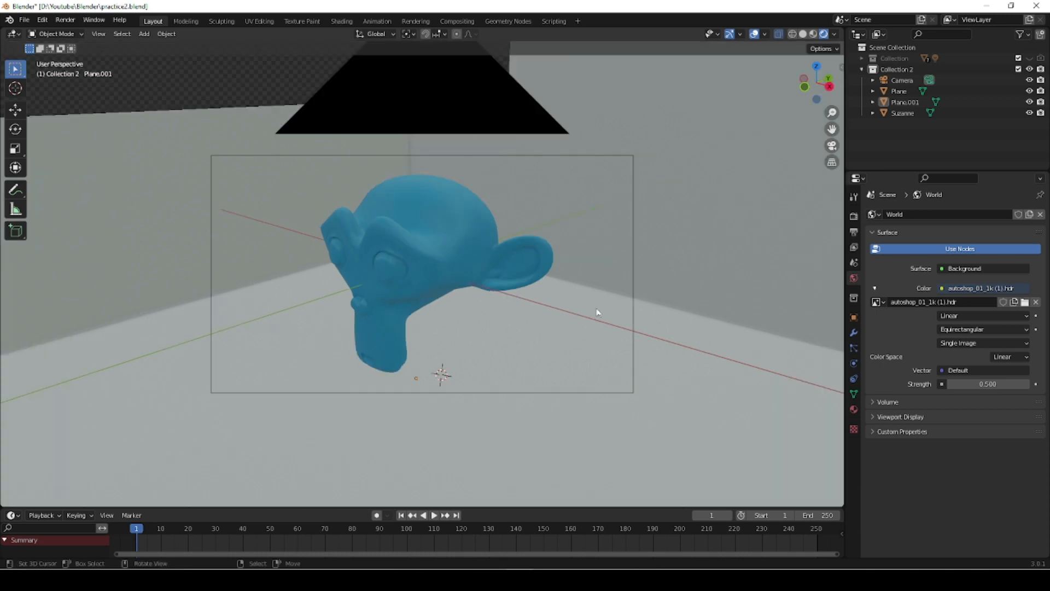
Snap the 3D cursor to the world origin
middle_drag(556, 343, 645, 323)
key(shift+s)
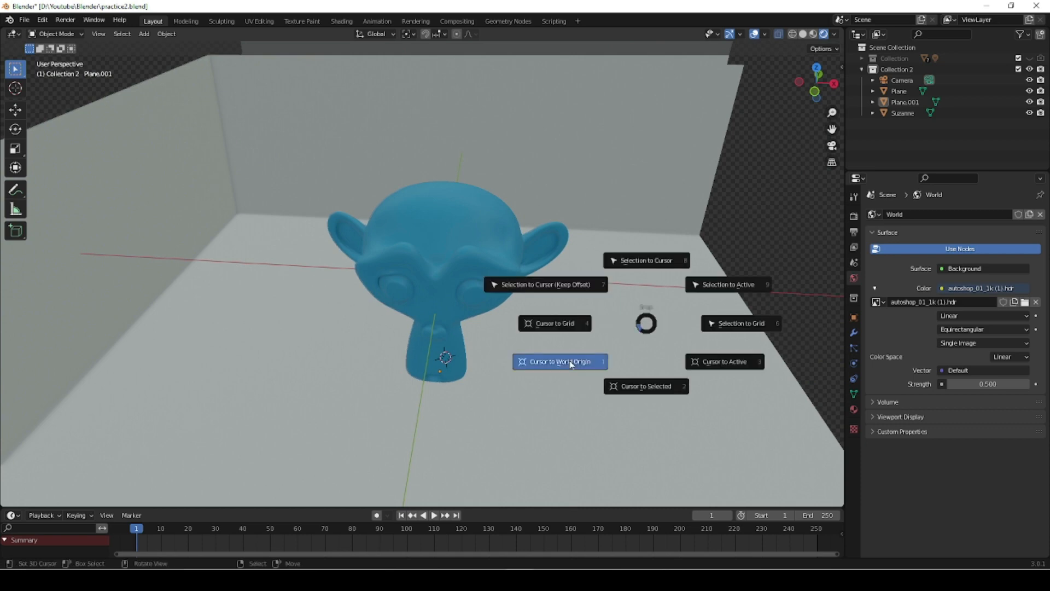
click(571, 363)
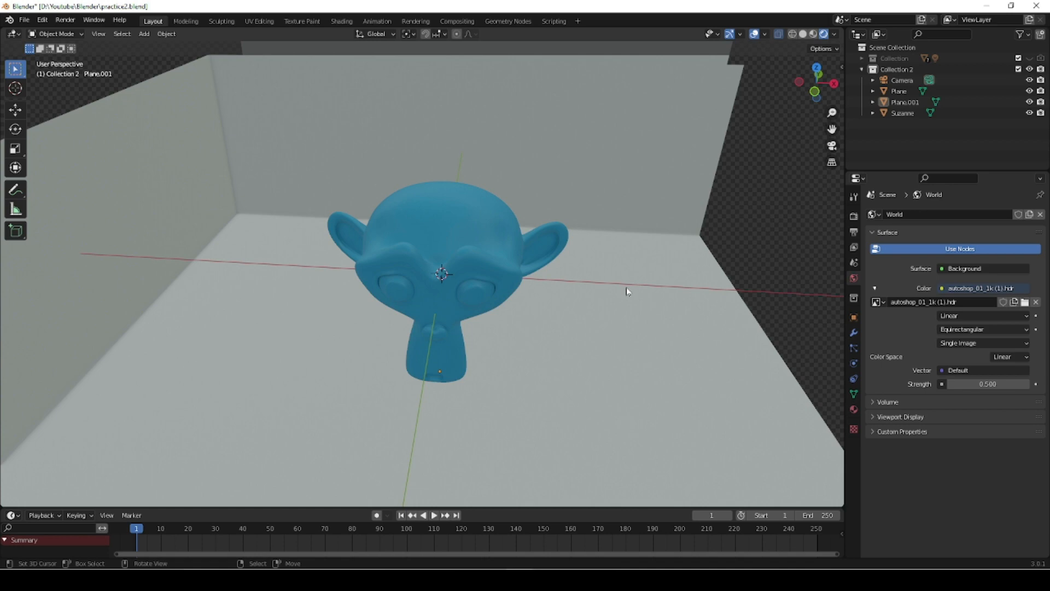
Add an area light at the 3D cursor and scale it up by about 3.63
scroll(569, 357, down, 4)
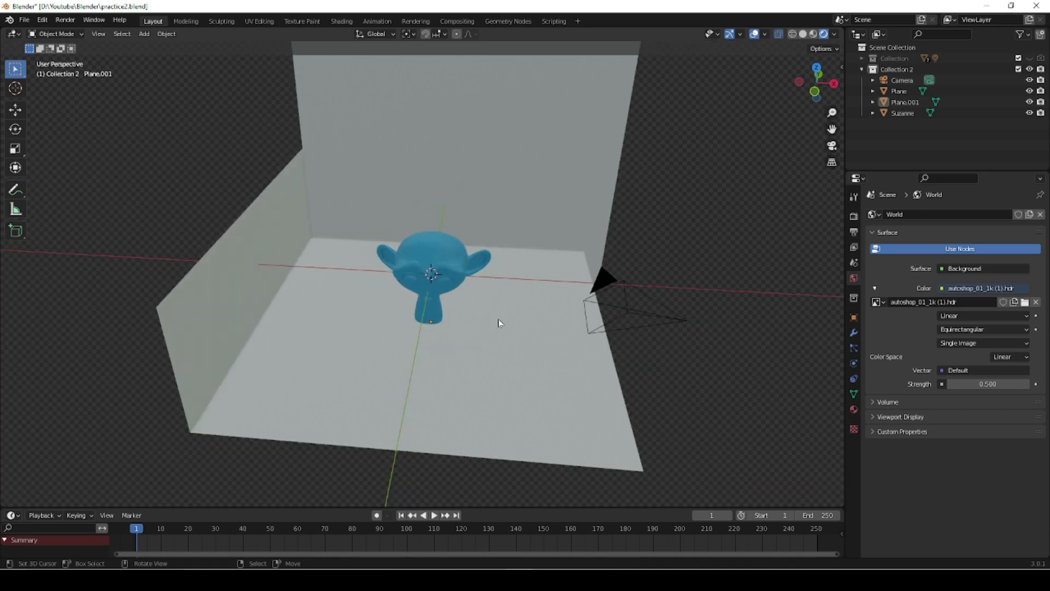
key(shift+a)
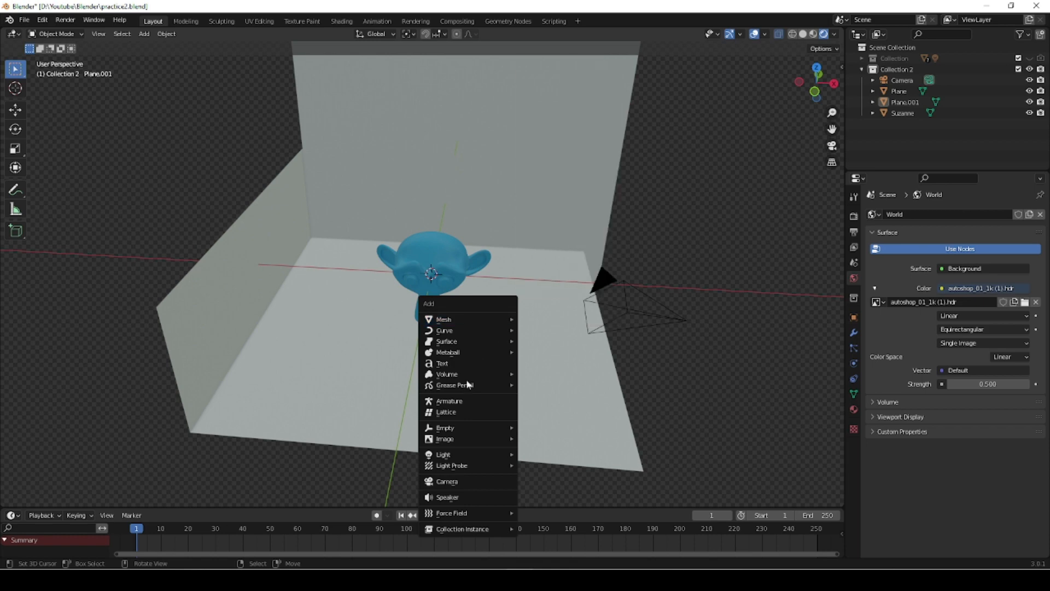
mouse_move(463, 453)
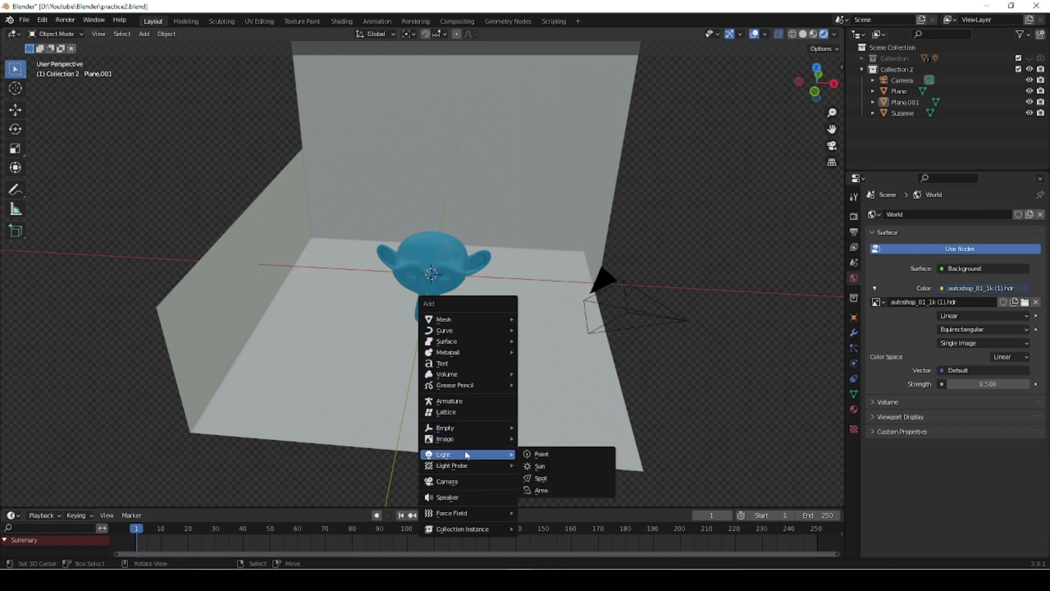
click(540, 490)
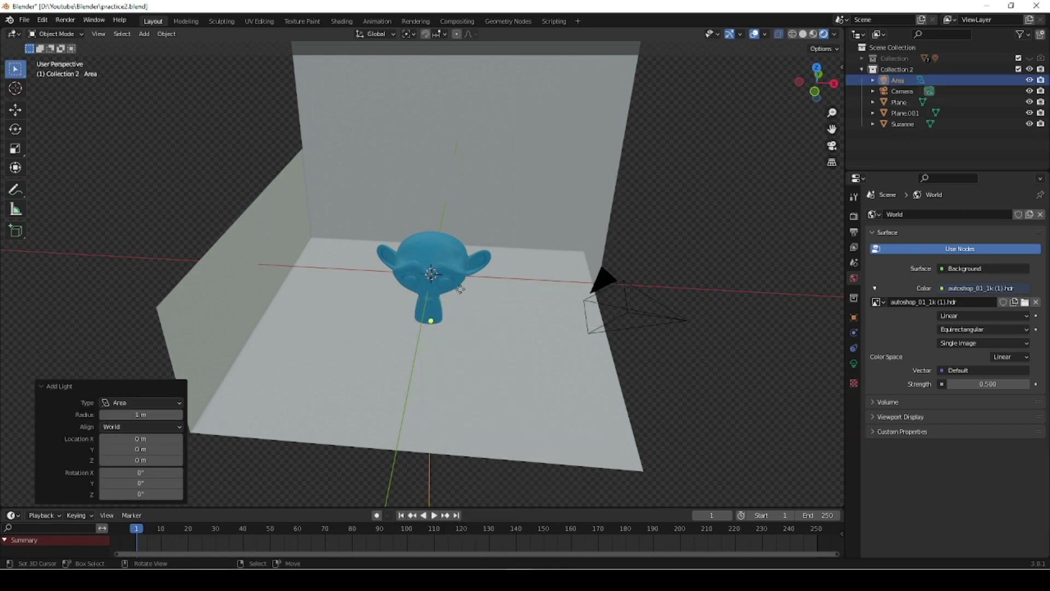
key(s)
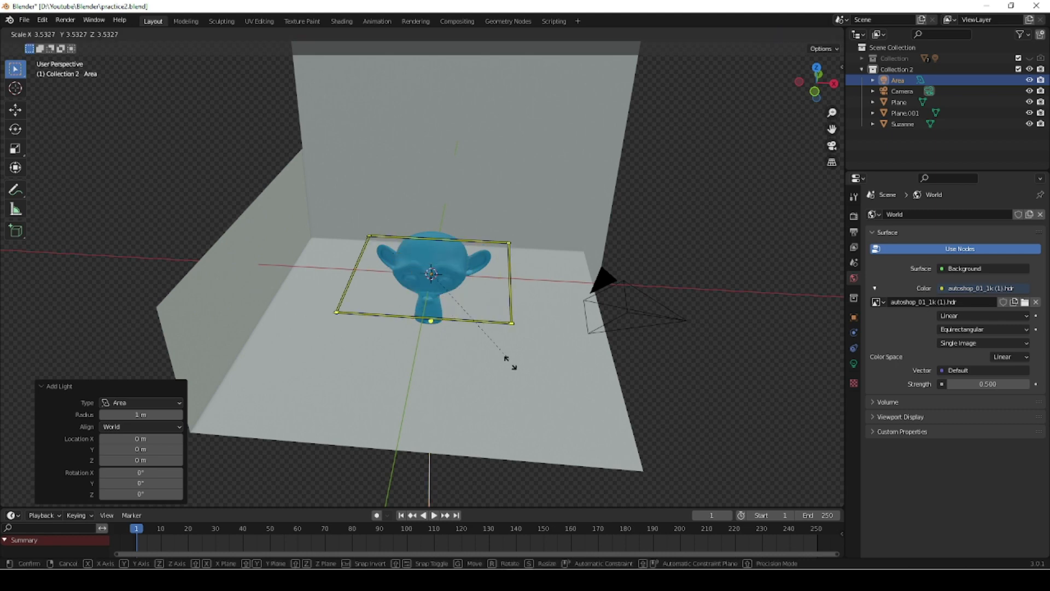
click(567, 296)
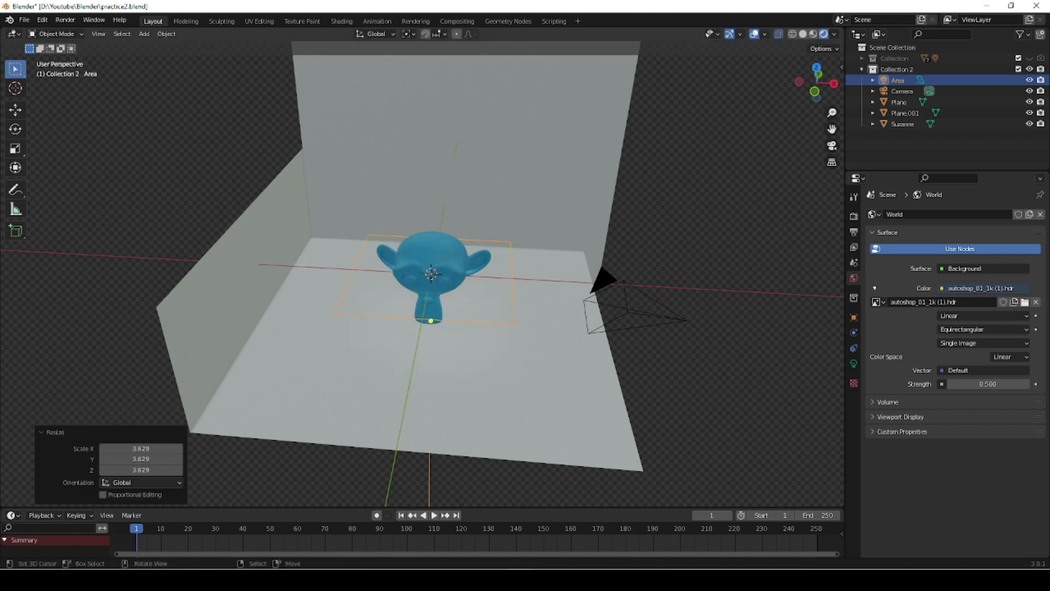
Rotate the area light 90° about the global X axis so that it stands upright
key(r)
key(x)
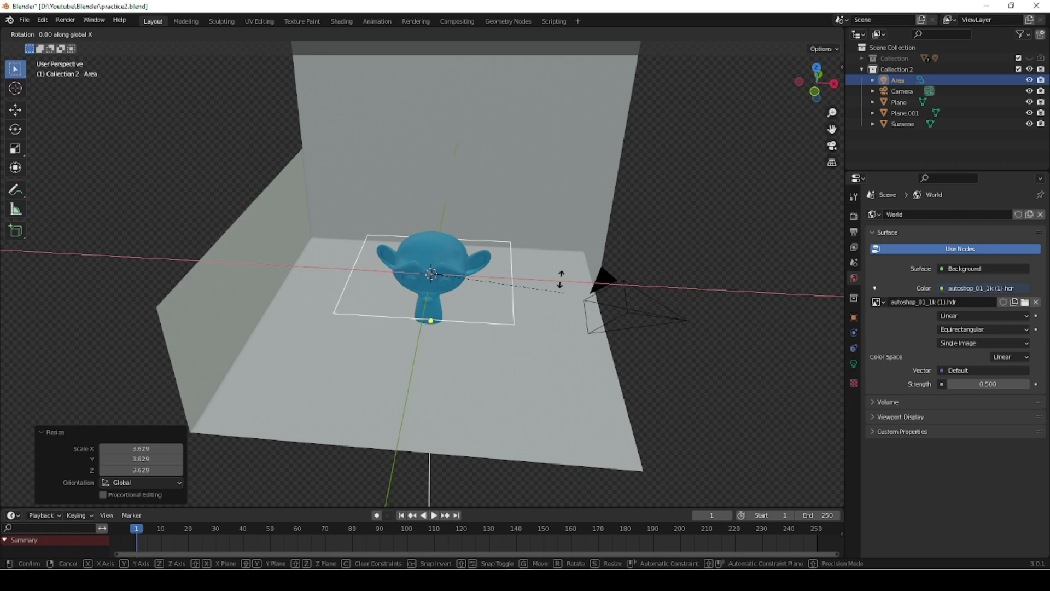
click(547, 204)
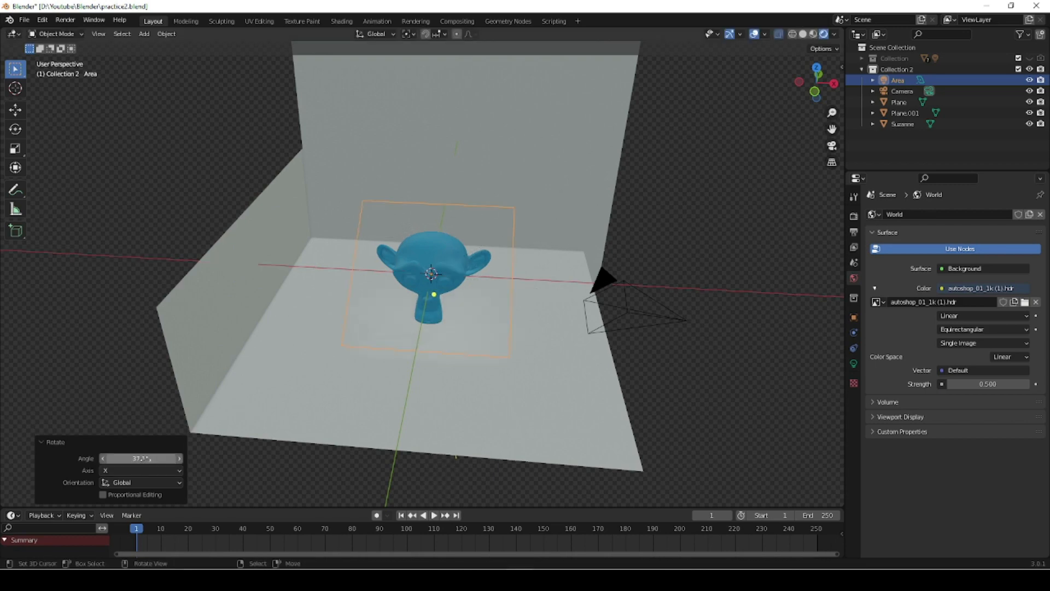
click(140, 458)
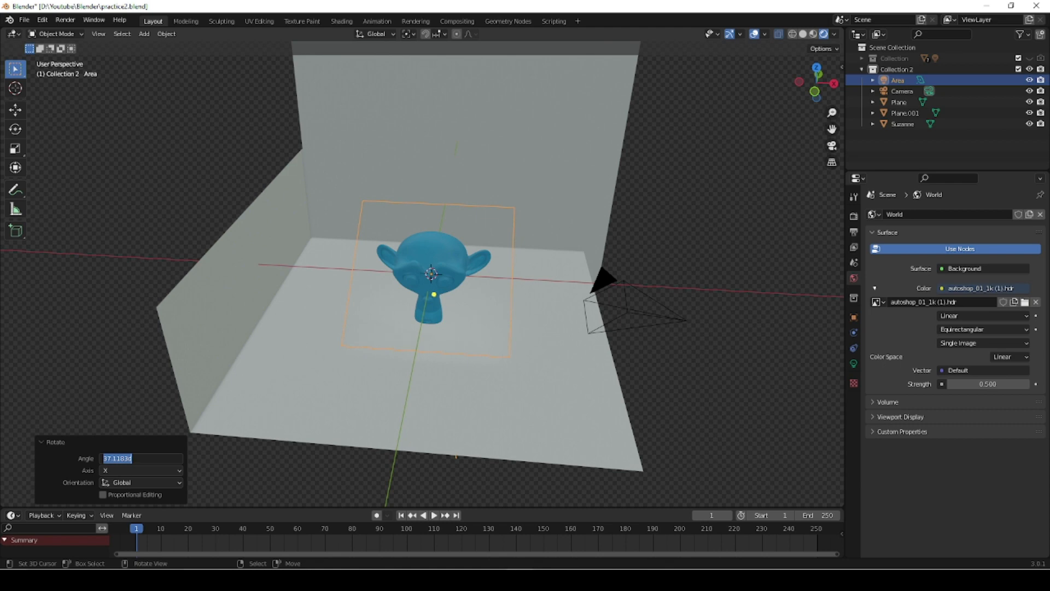
text(90)
key(Return)
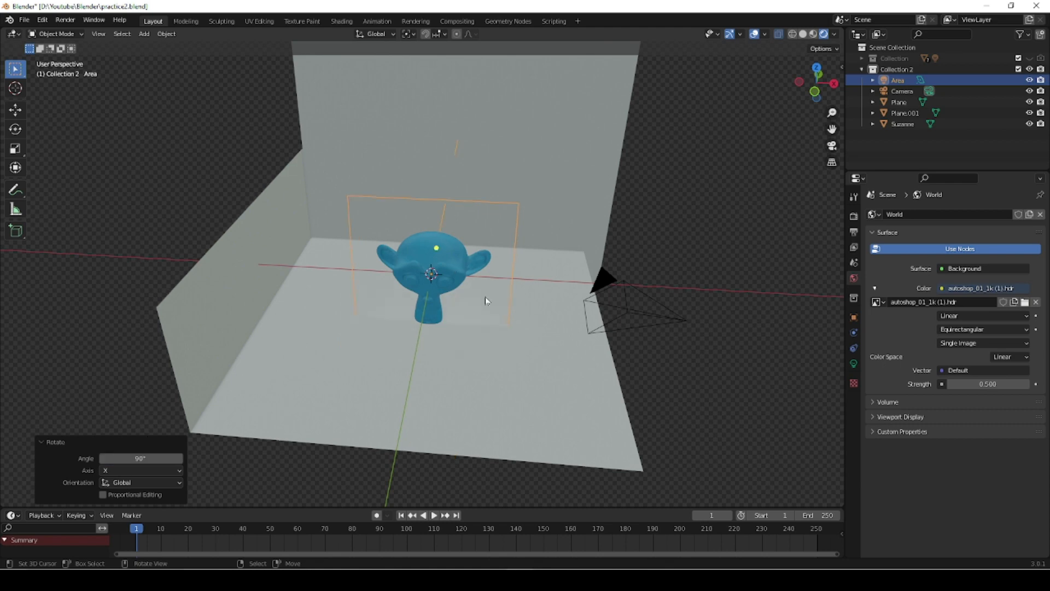
Rotate the area light about the global Z axis, trying 45° first and then setting the angle to -45°
key(r)
key(z)
click(476, 387)
click(142, 459)
text(45)
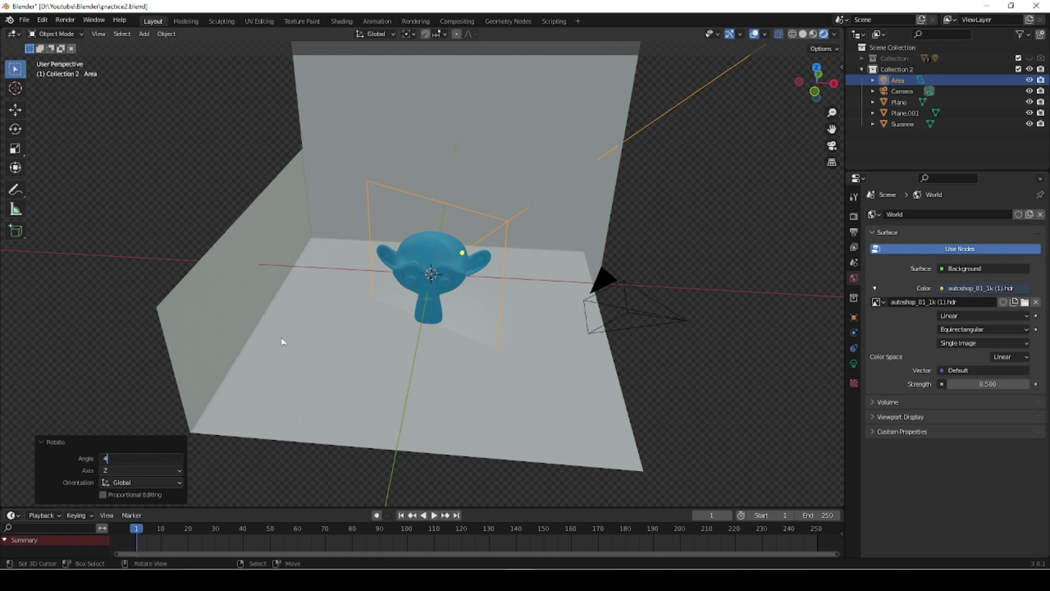
key(Return)
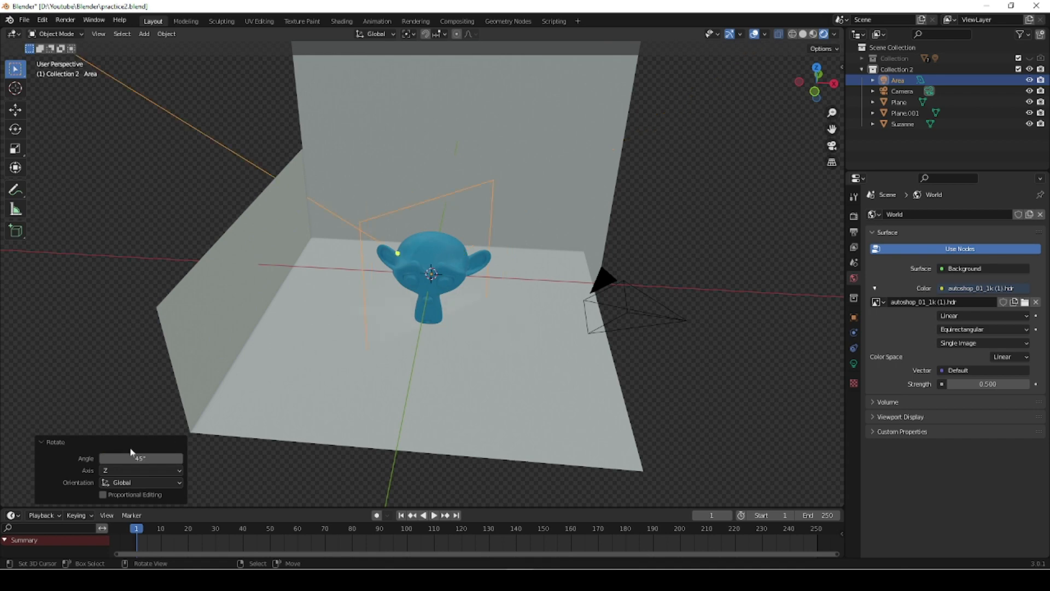
click(141, 458)
click(103, 458)
key(Return)
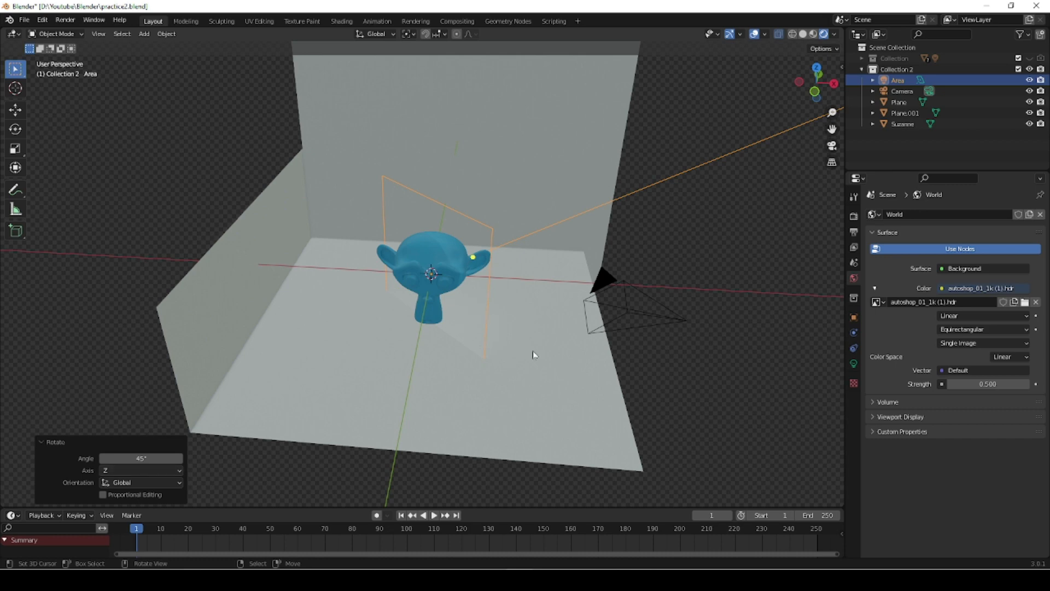
Move the area light -3 m along both Y and X, placing it in front of the monkey head beside the side wall
key(g)
key(y)
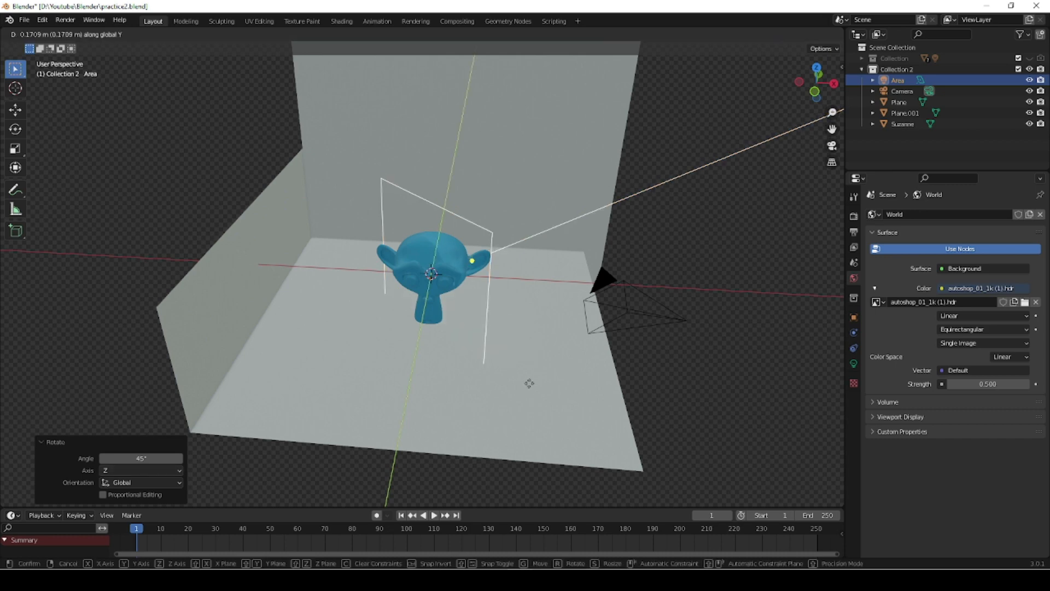
click(519, 448)
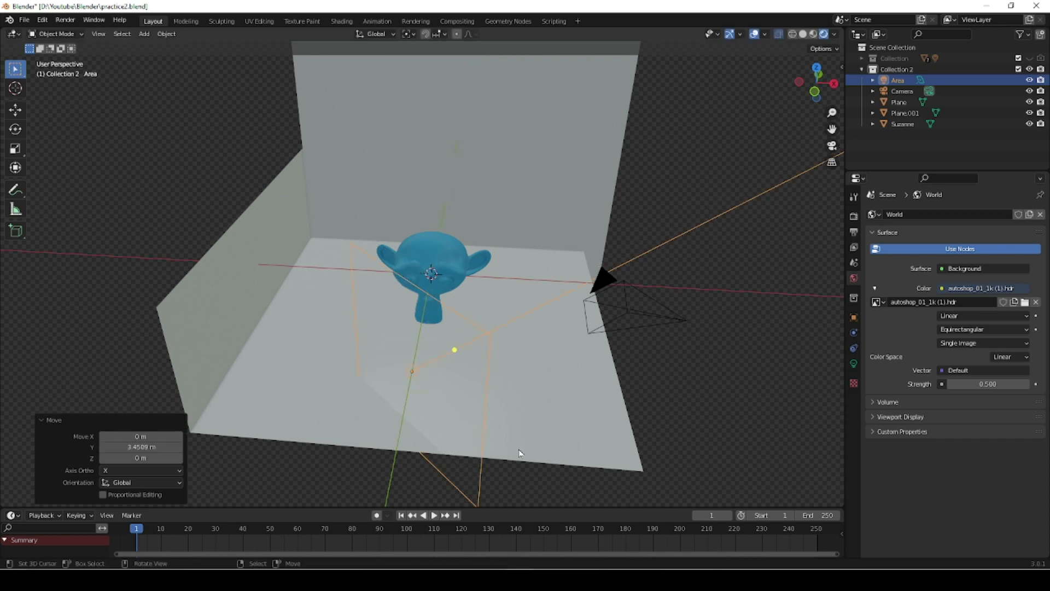
click(141, 447)
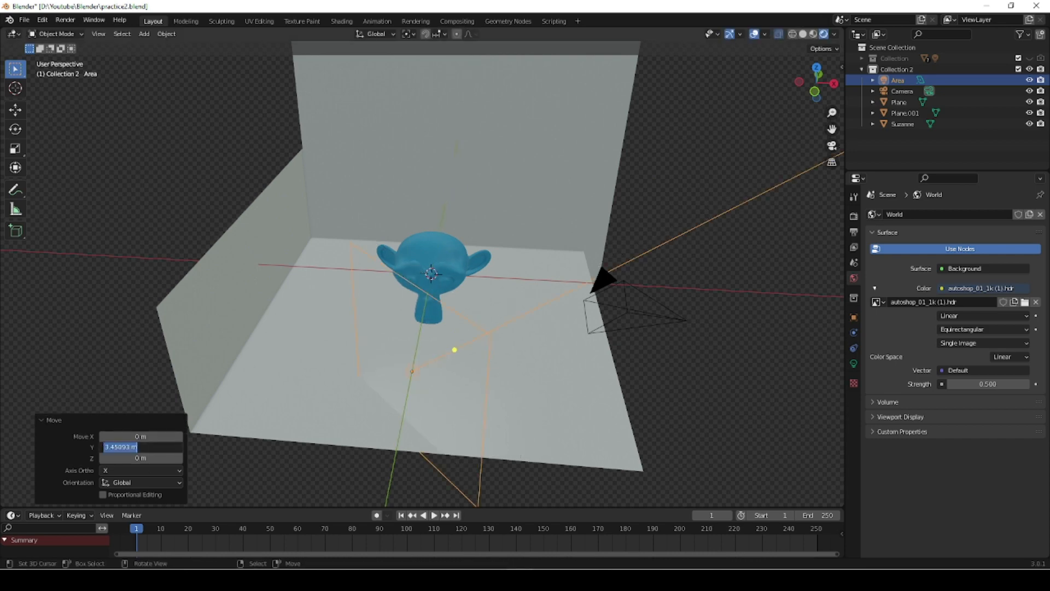
text(-3)
key(Return)
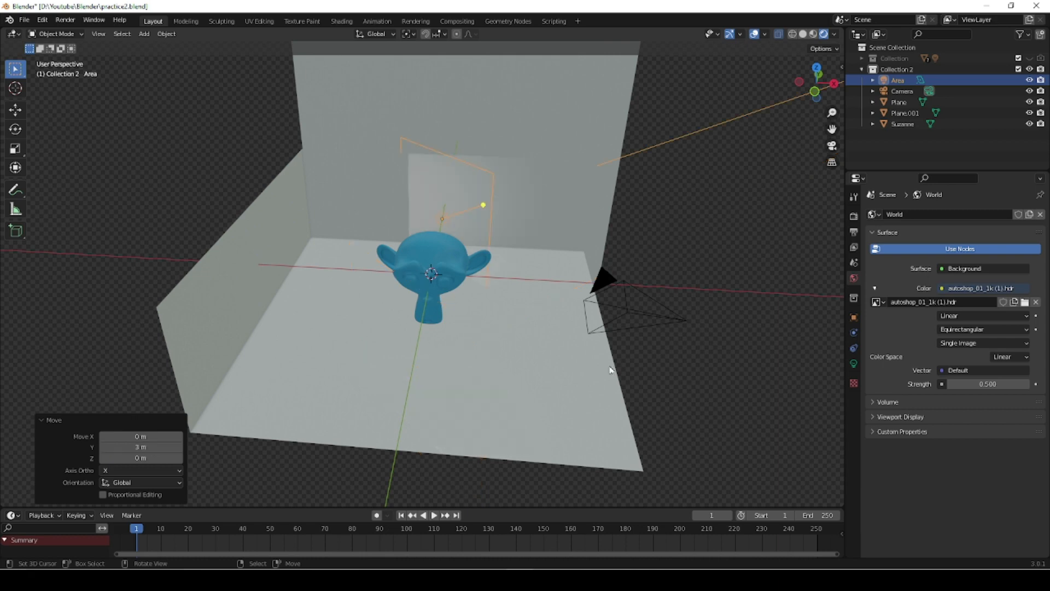
click(123, 446)
click(104, 447)
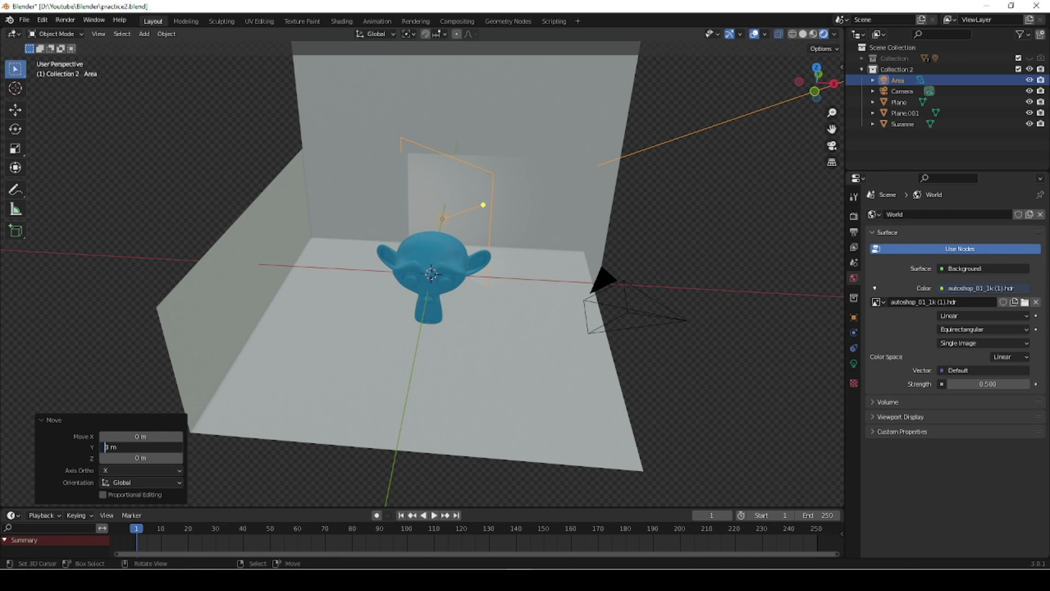
key(Return)
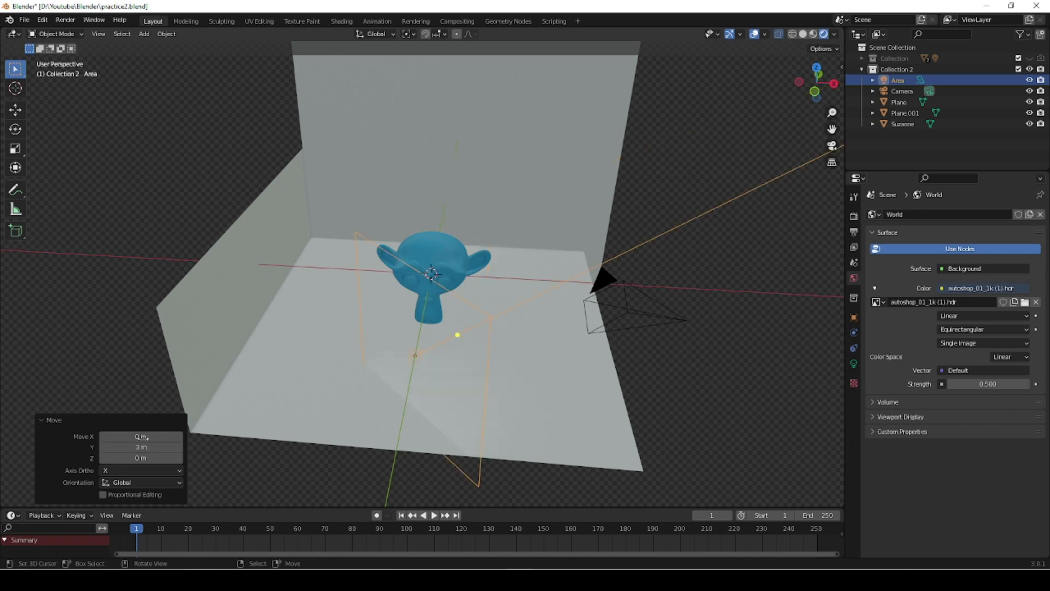
click(140, 436)
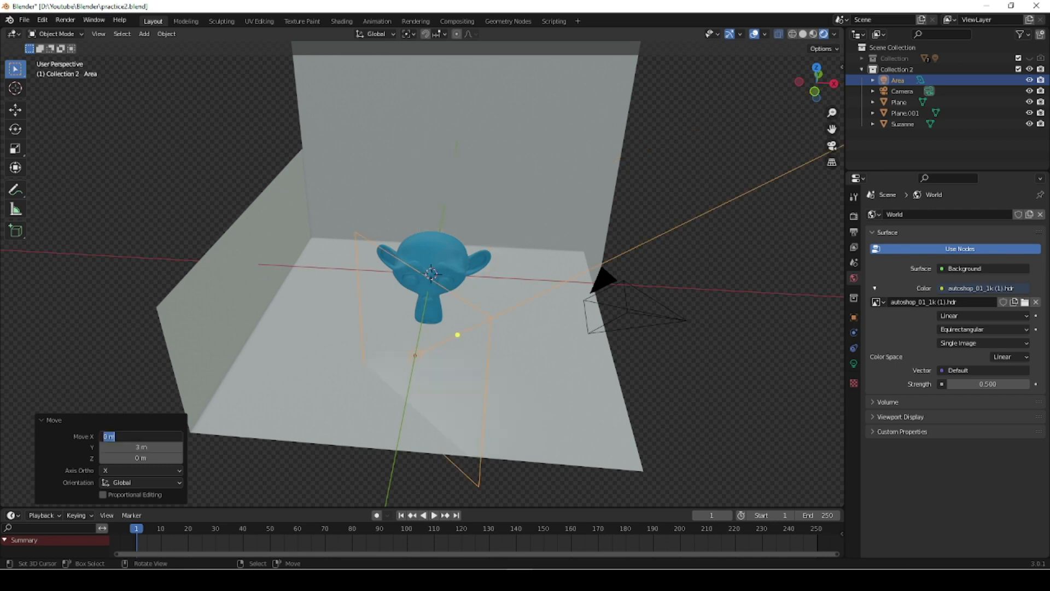
text(3)
key(Return)
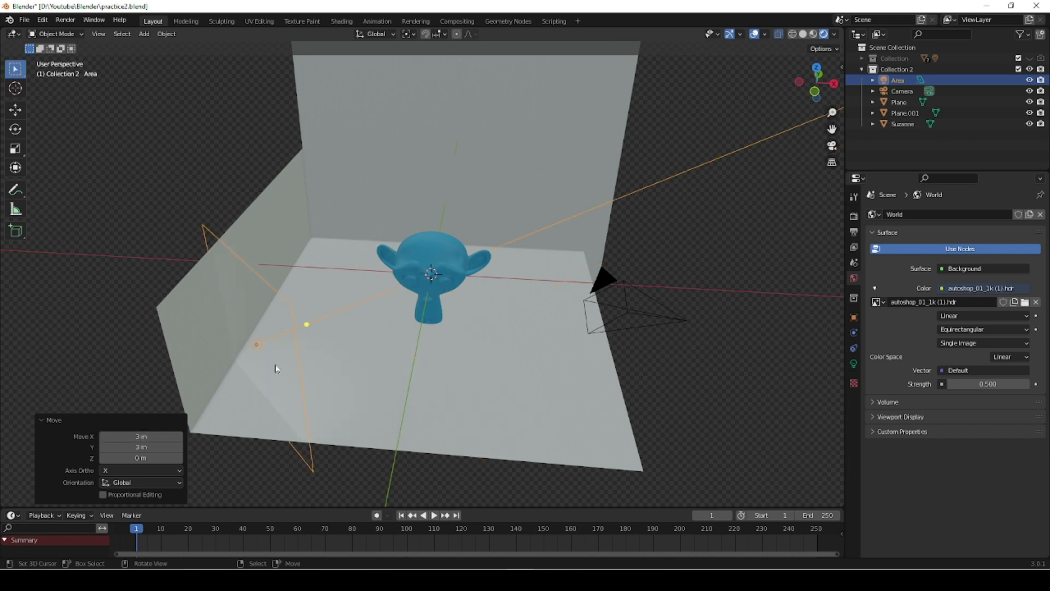
Set the area light's power to 500 W
click(854, 363)
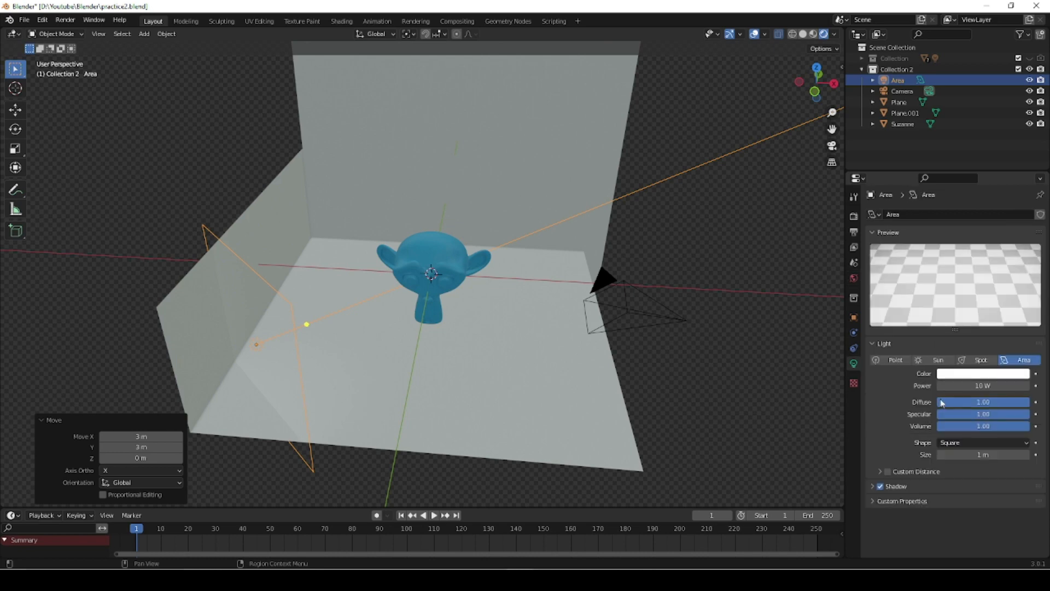
click(983, 386)
text(500)
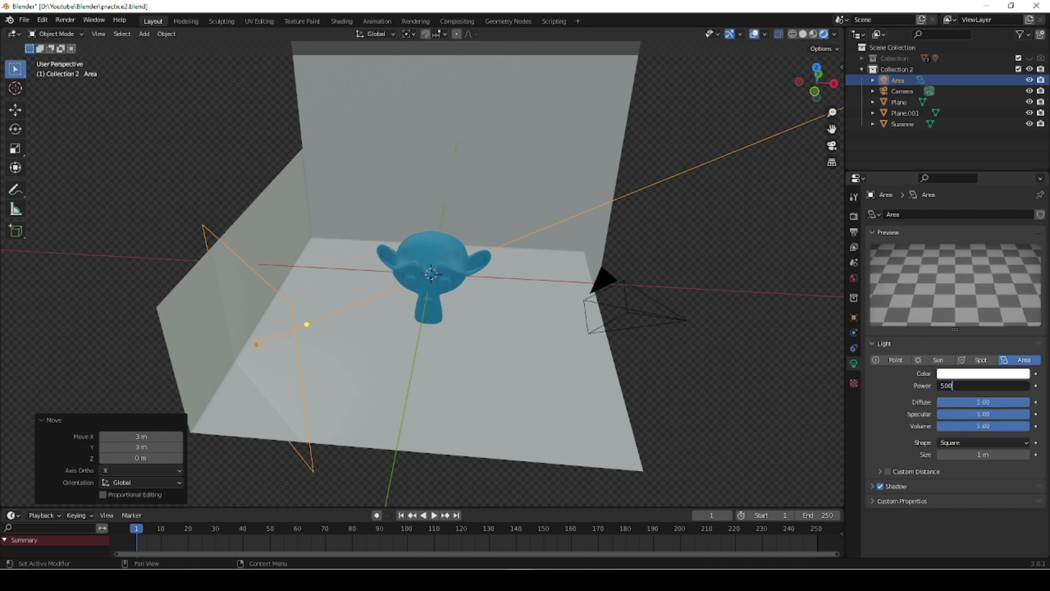
key(Return)
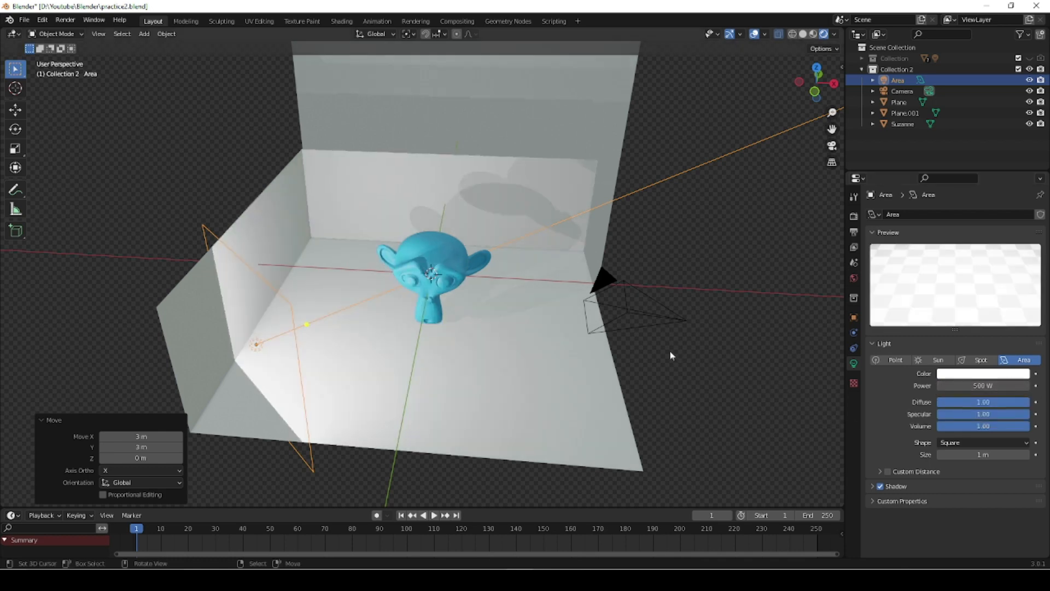
Return to the camera view, render a still image of the area-lit monkey head, and close the render result
key(KP_0)
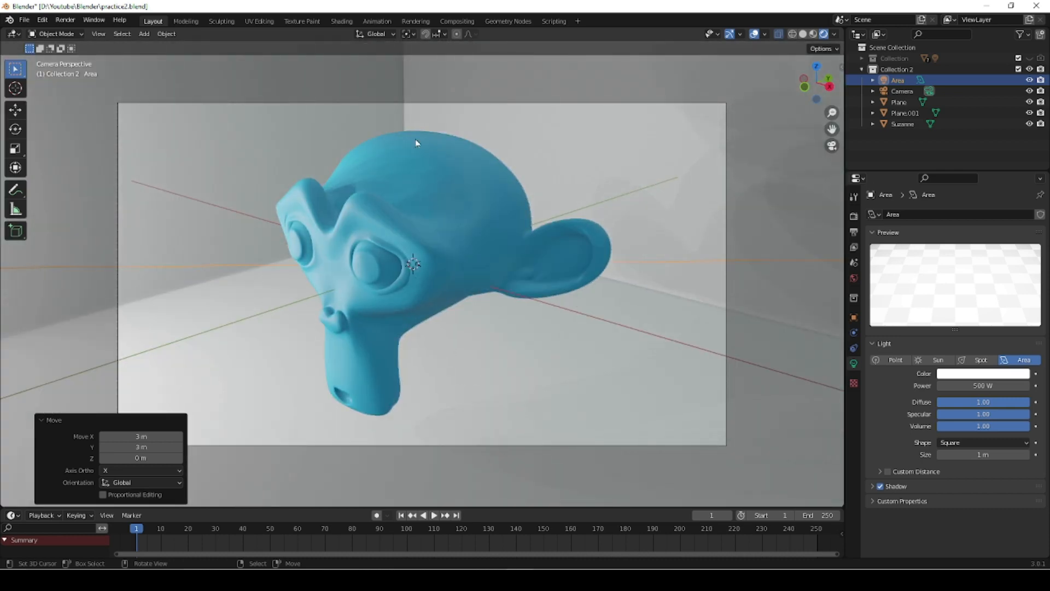
click(65, 20)
click(73, 31)
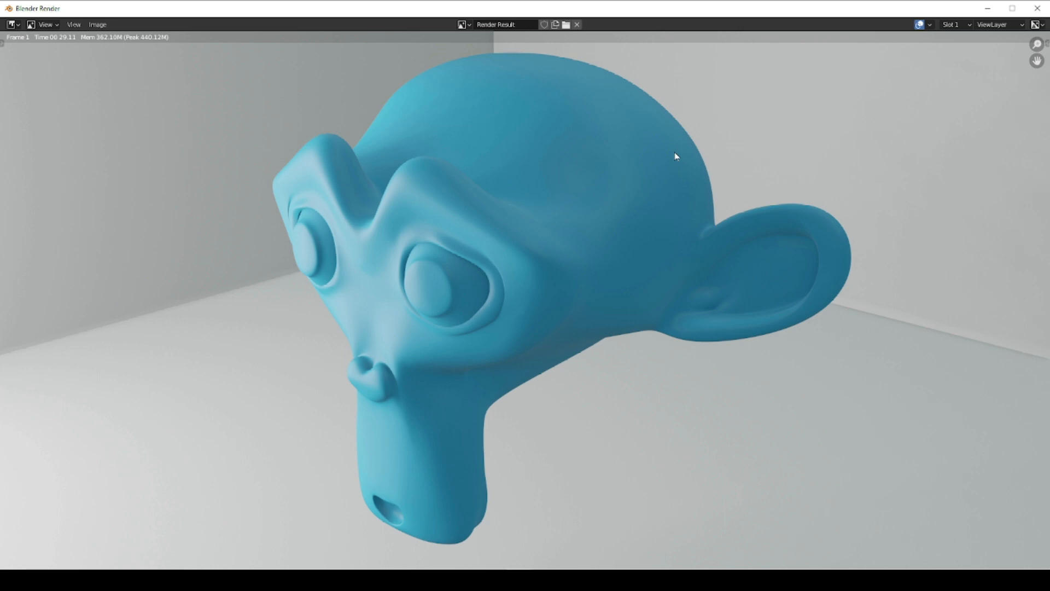
click(1038, 9)
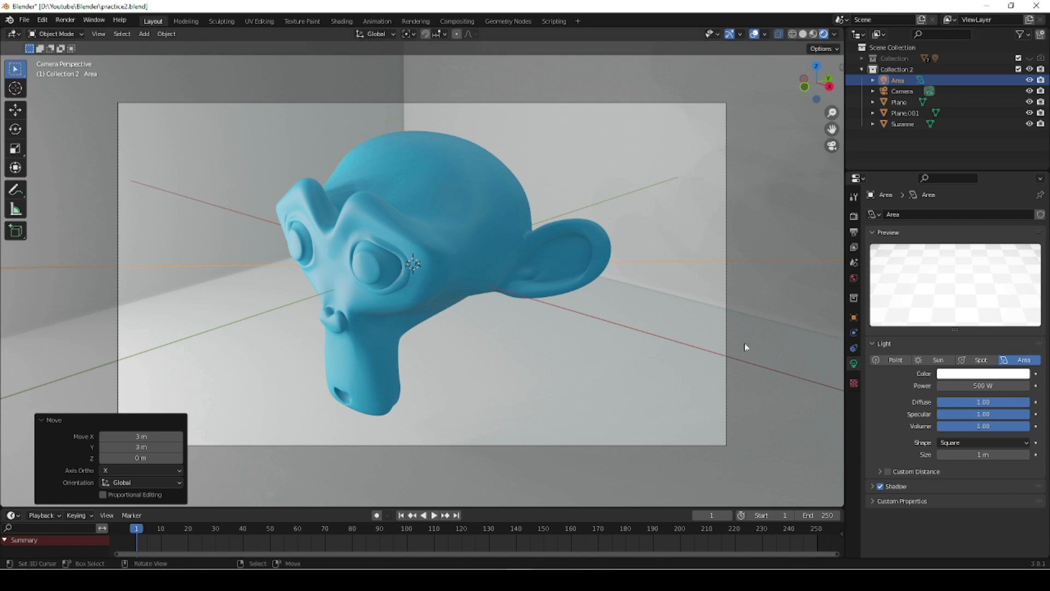
Replace the World environment texture's image autoshop_01_1k (1).hdr with graveyard_pathways_1k.hdr, keeping the viewport in rendered shading
click(854, 278)
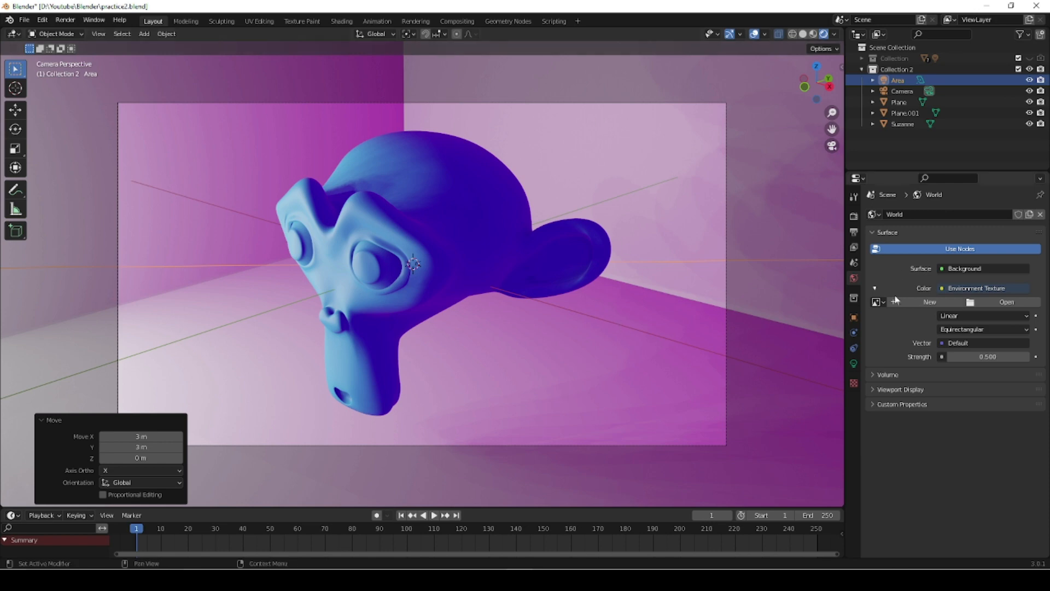
click(802, 34)
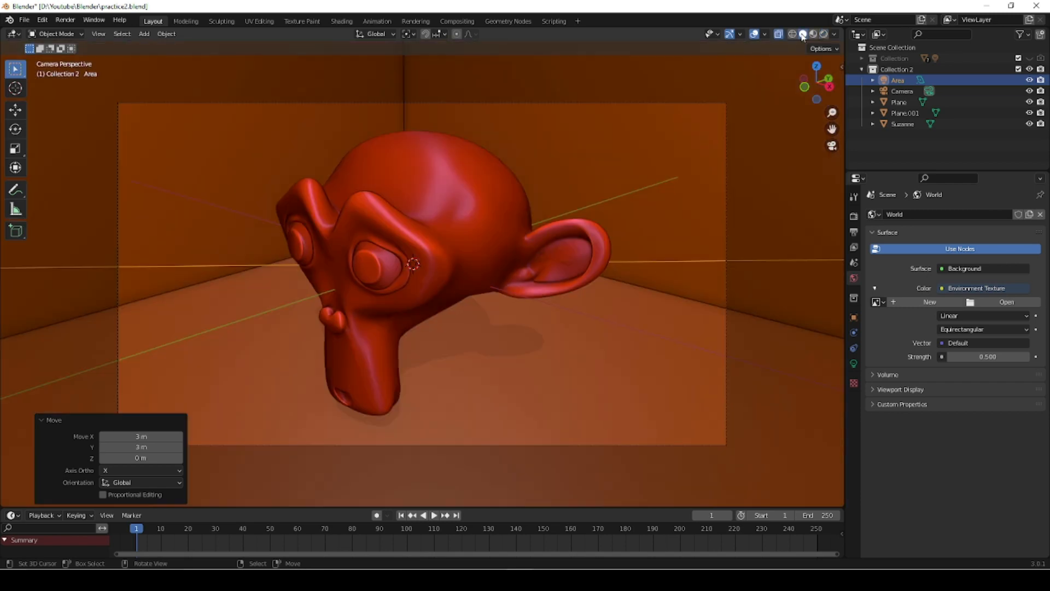
click(823, 34)
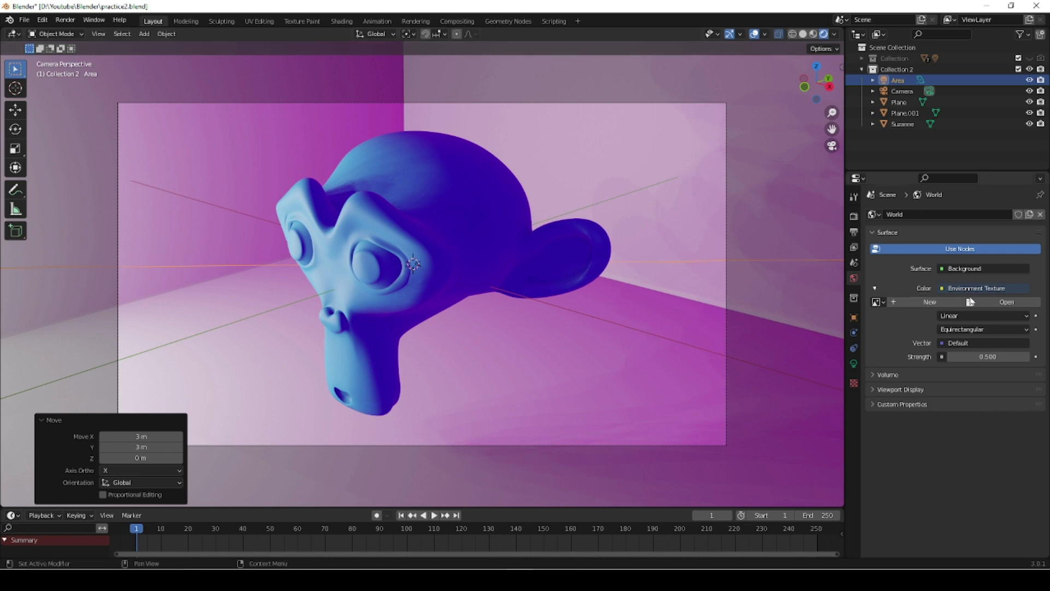
click(993, 302)
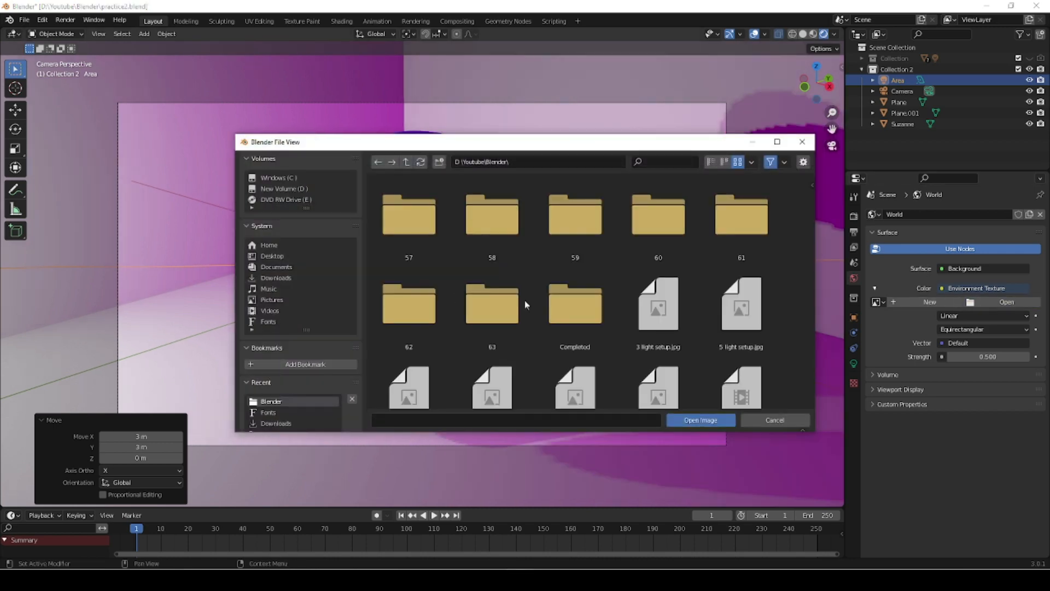
scroll(654, 361, down, 1)
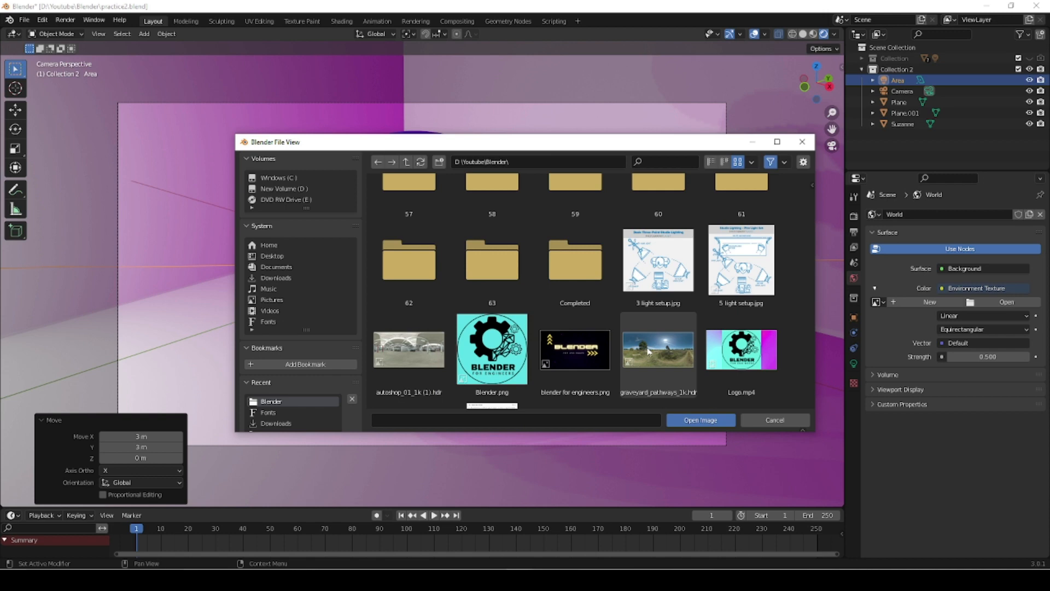
click(648, 351)
click(687, 420)
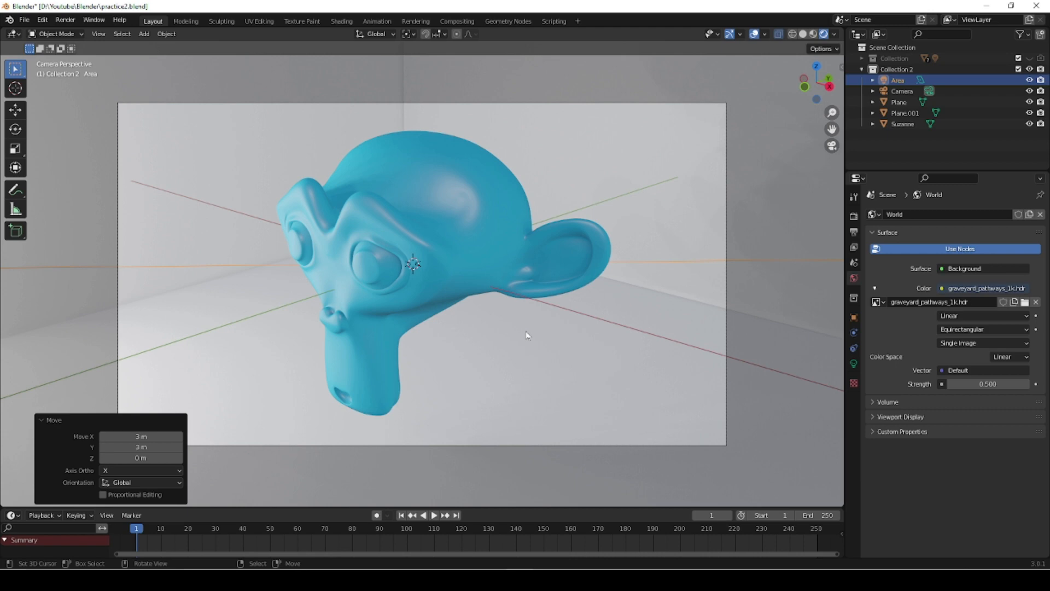
Render a still image of the monkey head and begin saving the render as a PNG in the D:\Youtube\Blender folder
click(65, 20)
click(78, 33)
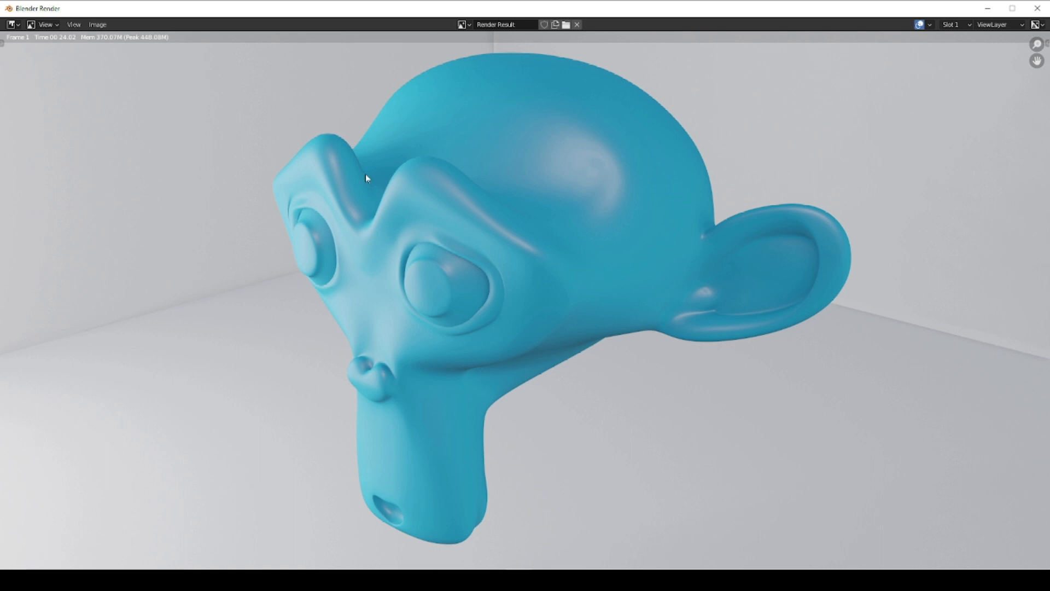
click(97, 24)
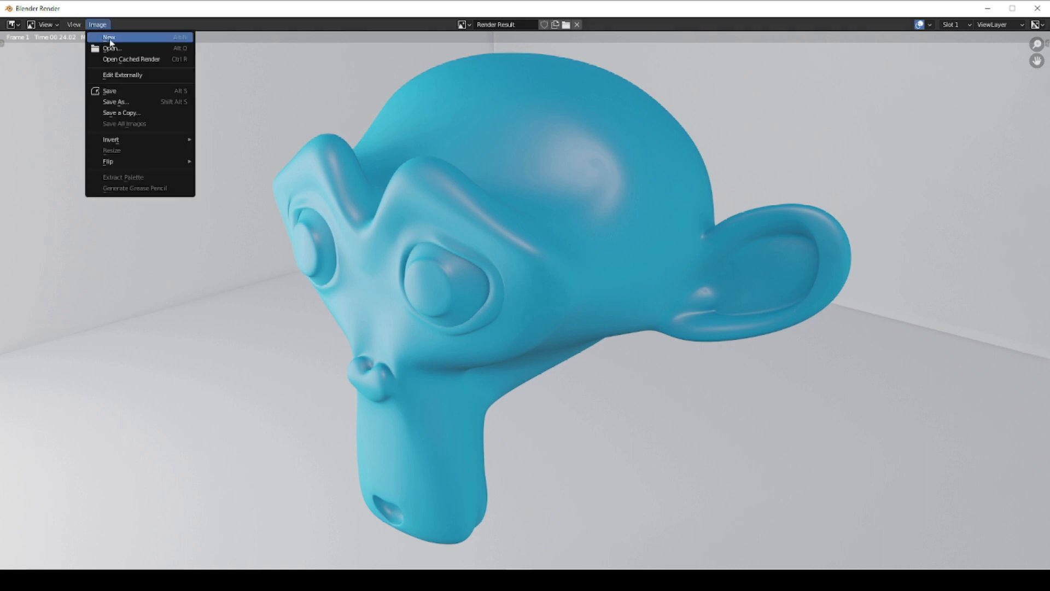
click(117, 92)
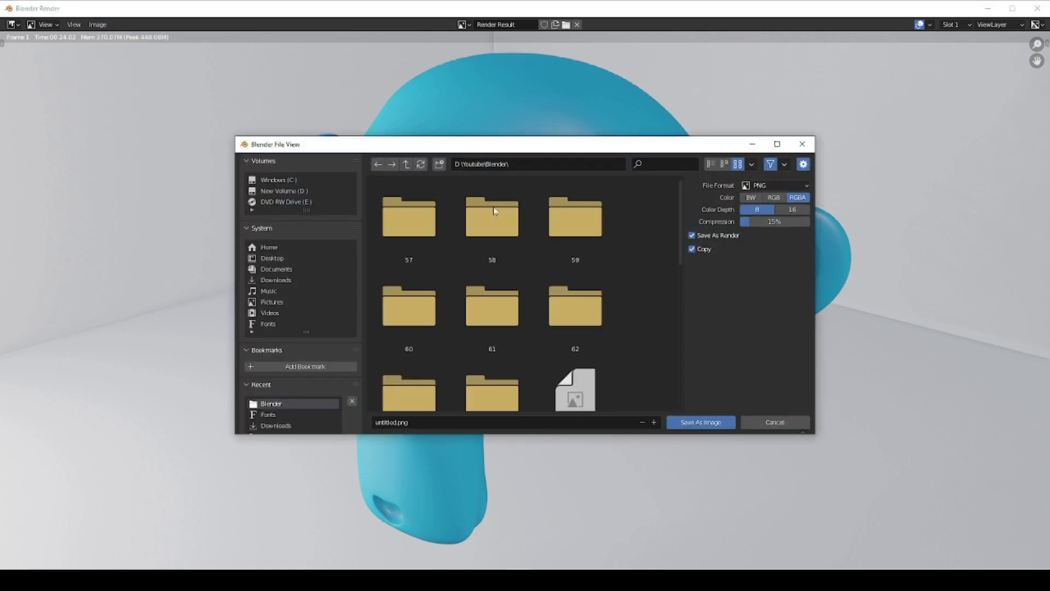
scroll(602, 334, down, 3)
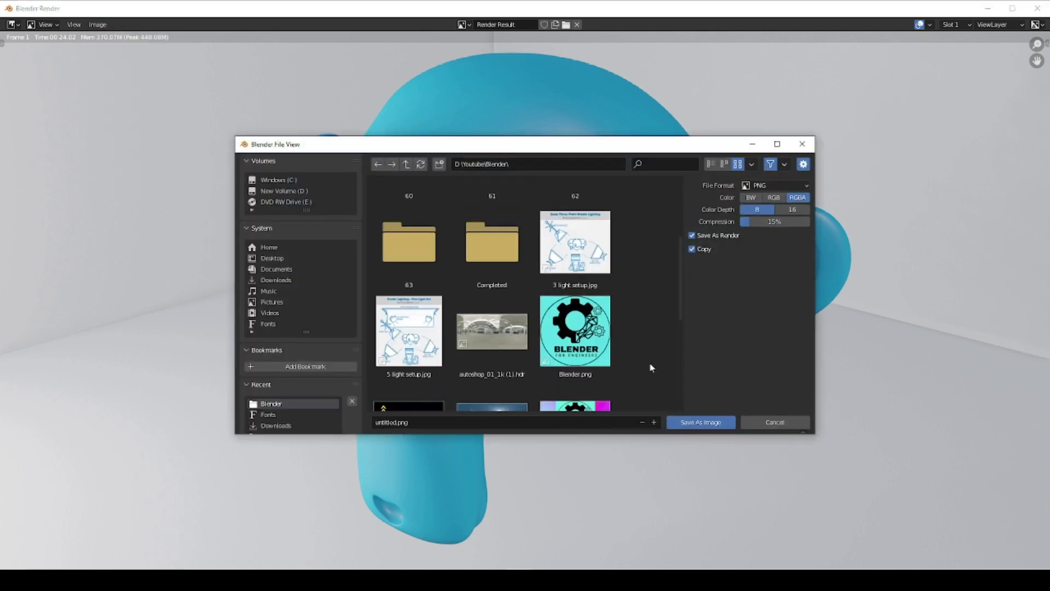
scroll(651, 366, down, 5)
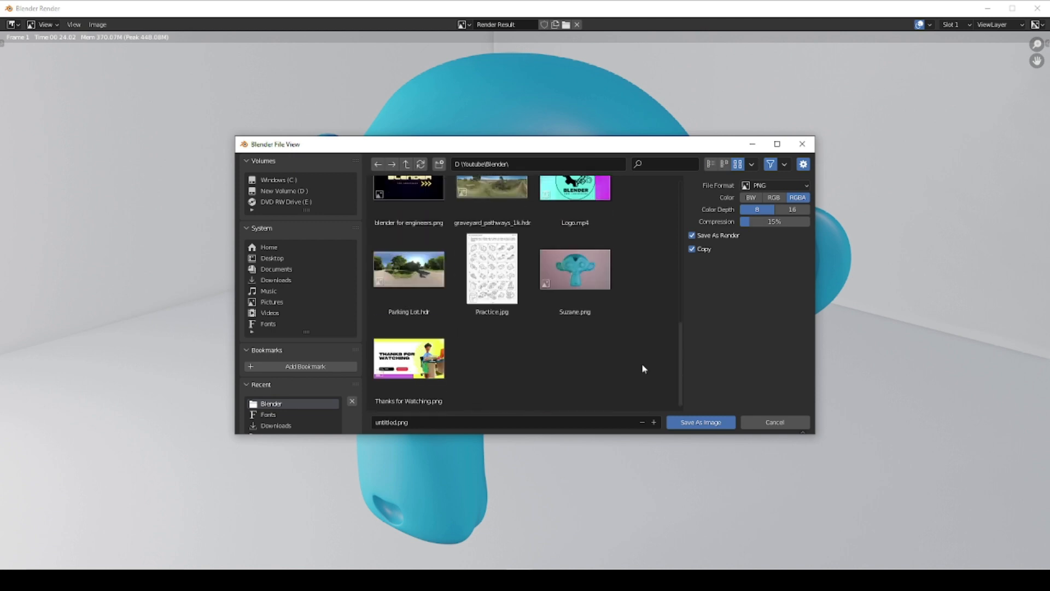
Save the rendered image under the file name Suzane with HDRI.png and close the render result
click(396, 423)
click(392, 423)
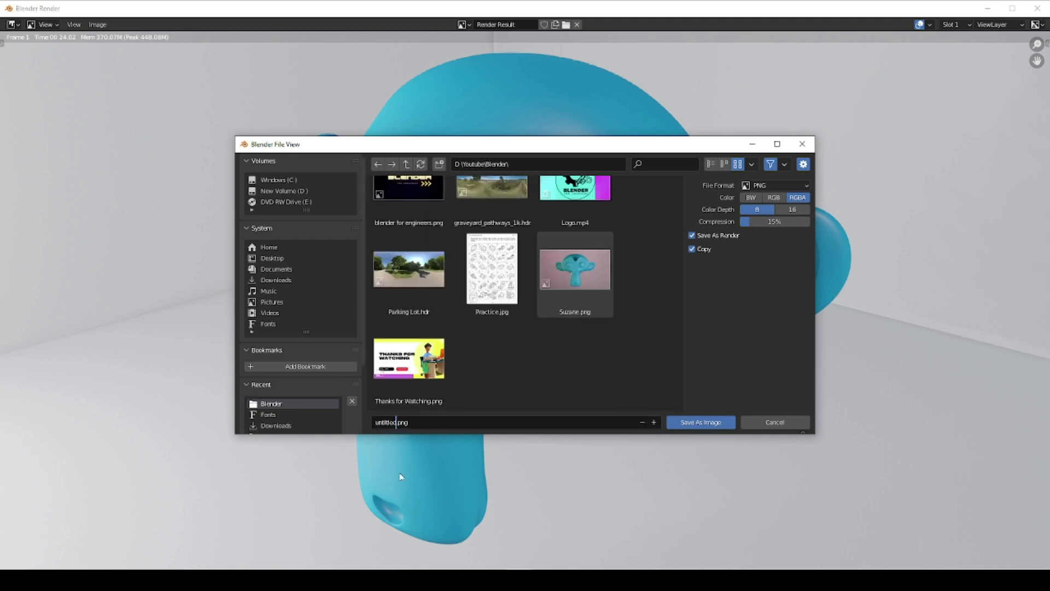
key(BackSpace)
key(BackSpace)
key(BackSpace)
key(BackSpace)
key(BackSpace)
key(BackSpace)
key(BackSpace)
key(BackSpace)
text(Suzane with HDR)
click(704, 424)
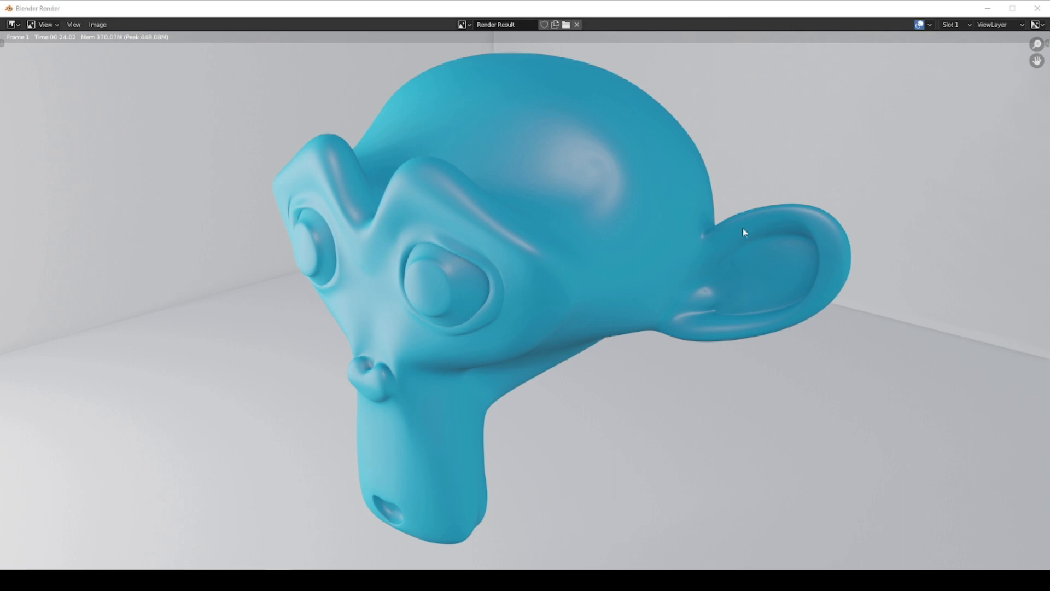
click(1036, 8)
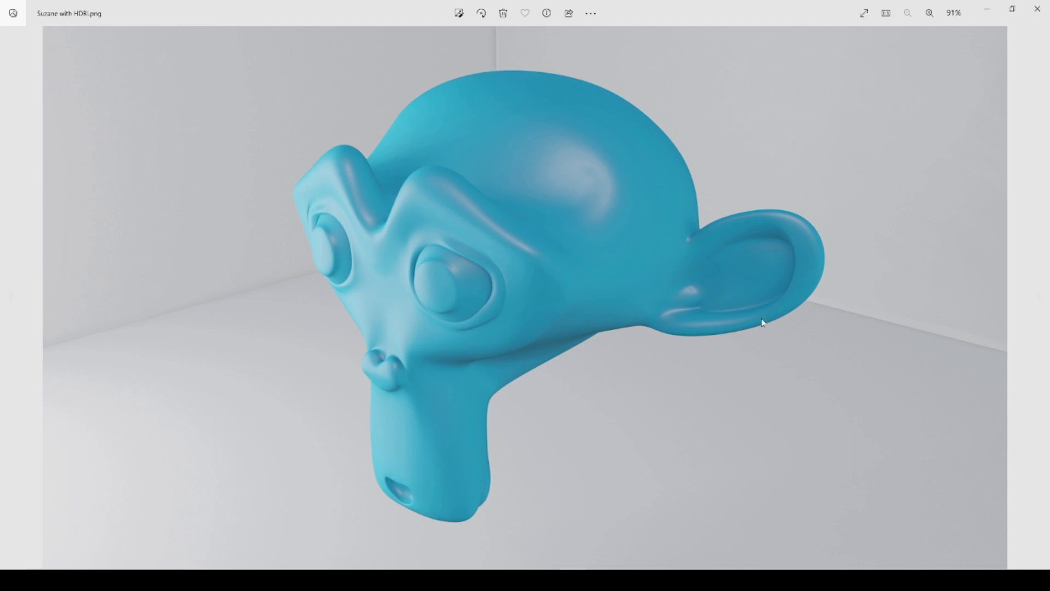
Compare the saved renders Suzane with HDRI.png and Suzane.png in the image viewer, then close it and return to Blender
click(1040, 297)
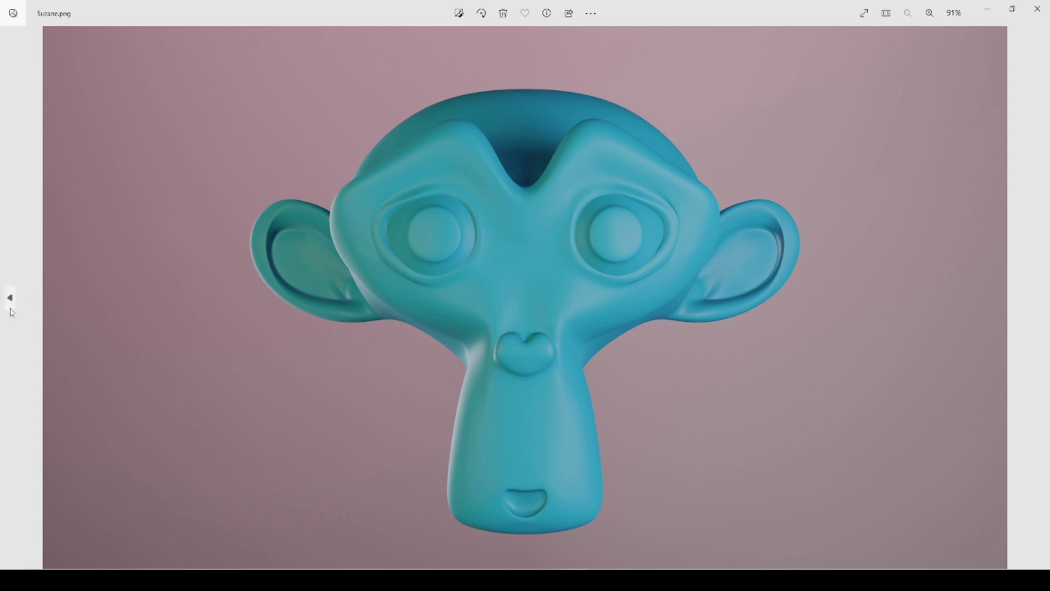
click(11, 298)
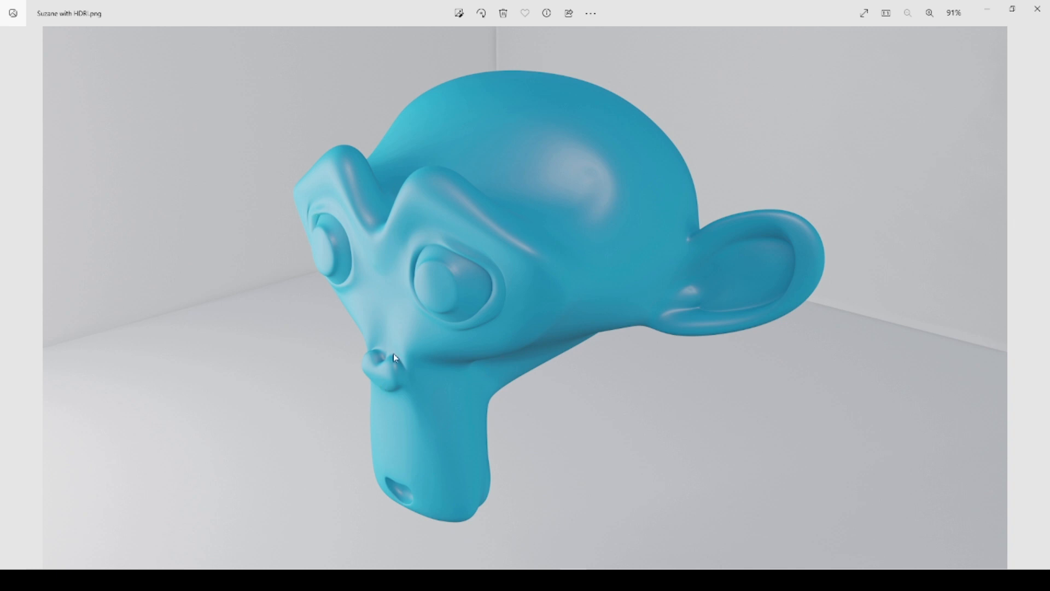
click(1041, 298)
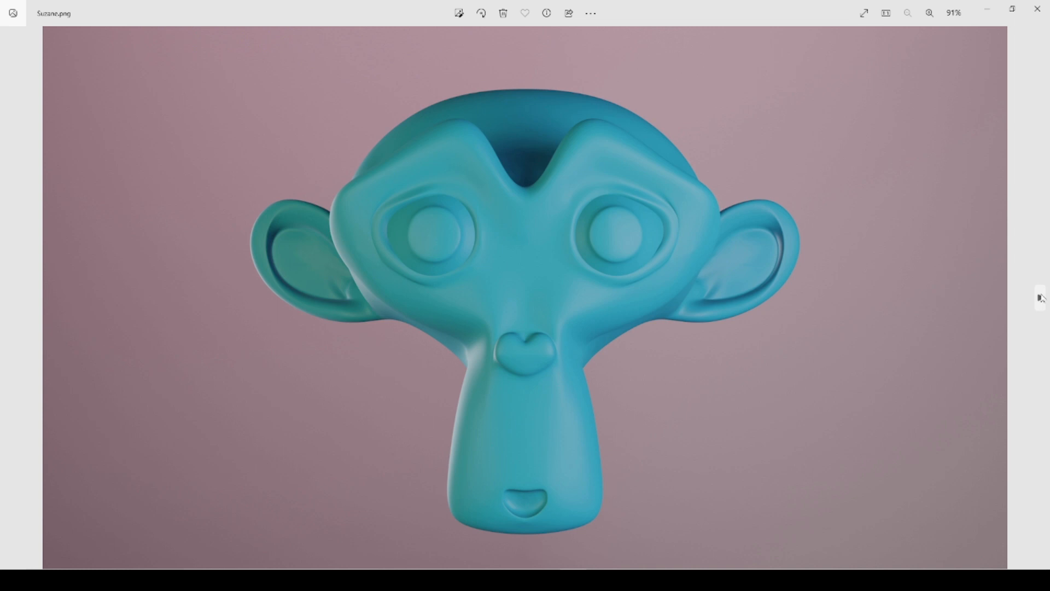
click(10, 298)
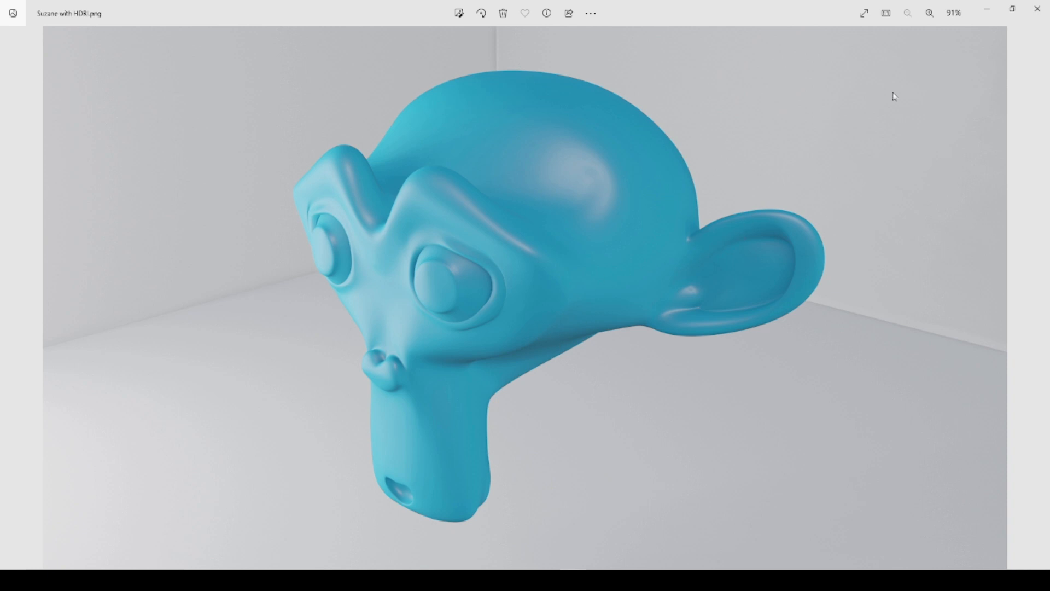
click(1038, 9)
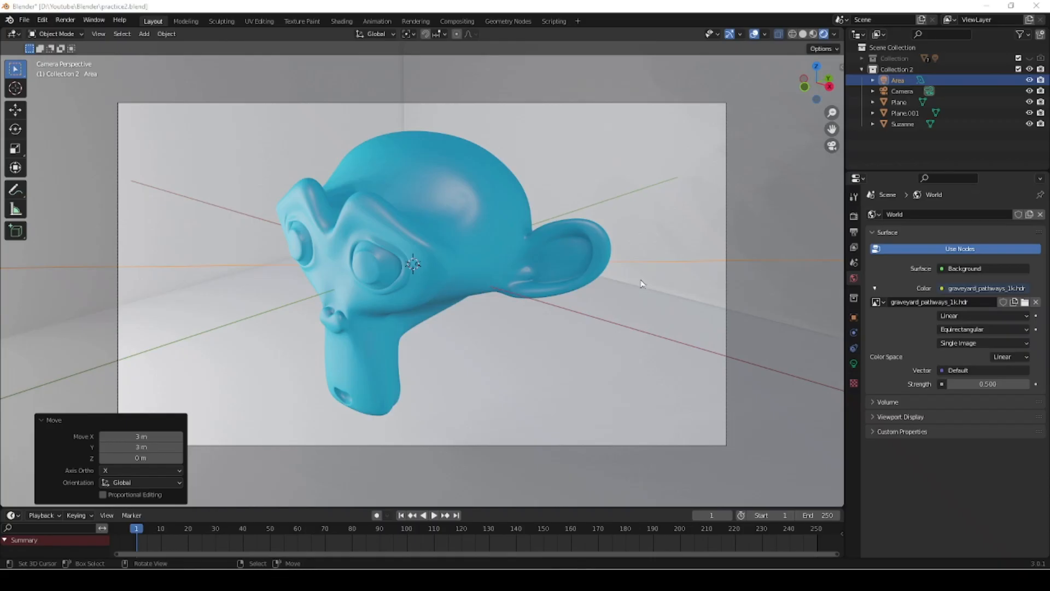